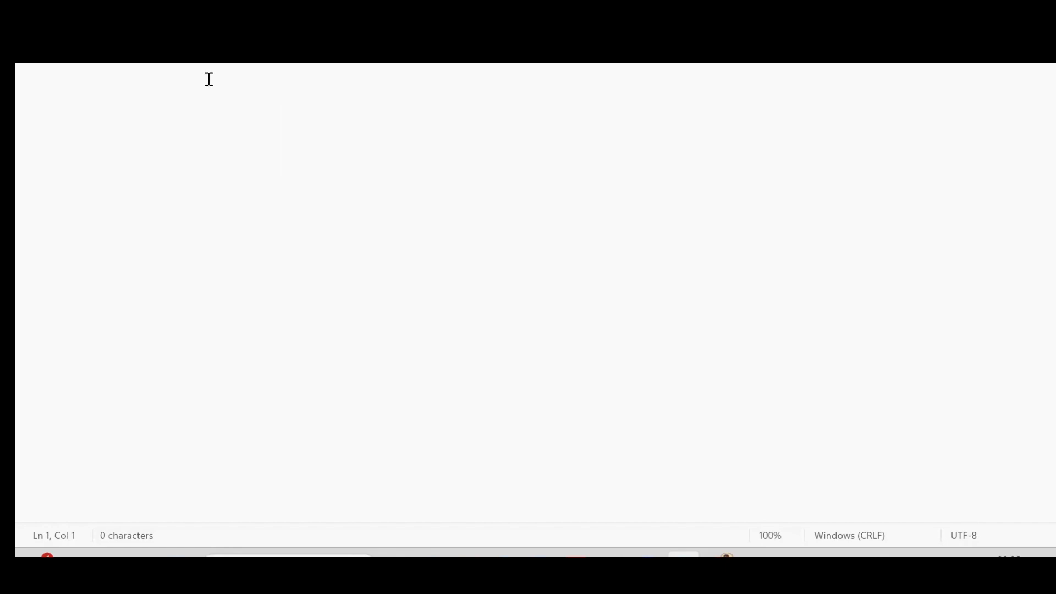
Write the heading "Item Transaction defaults:" in the blank note and start a new line below it.
click(200, 77)
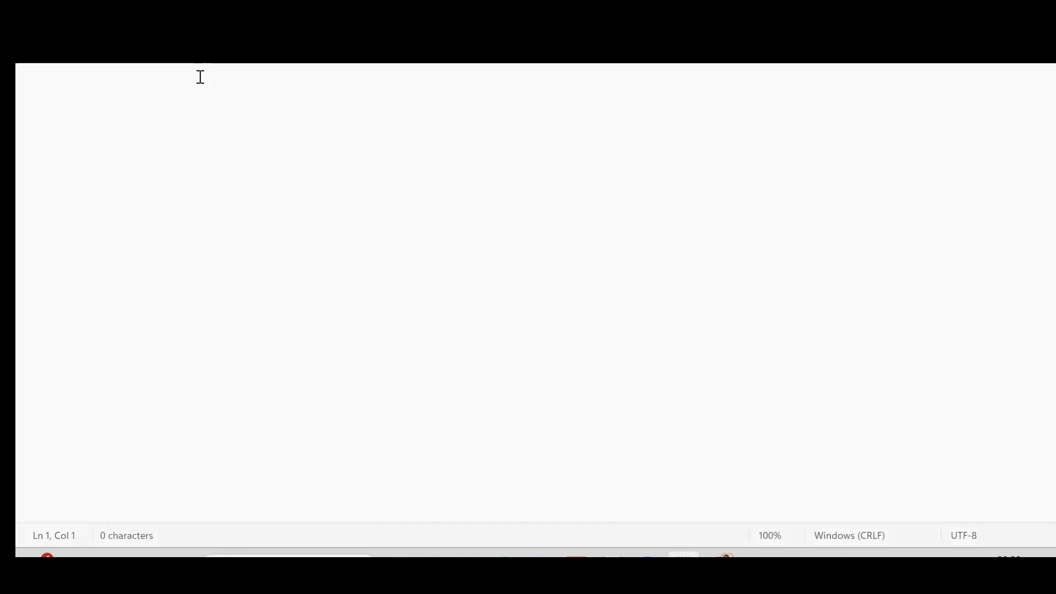
text(Item Transact)
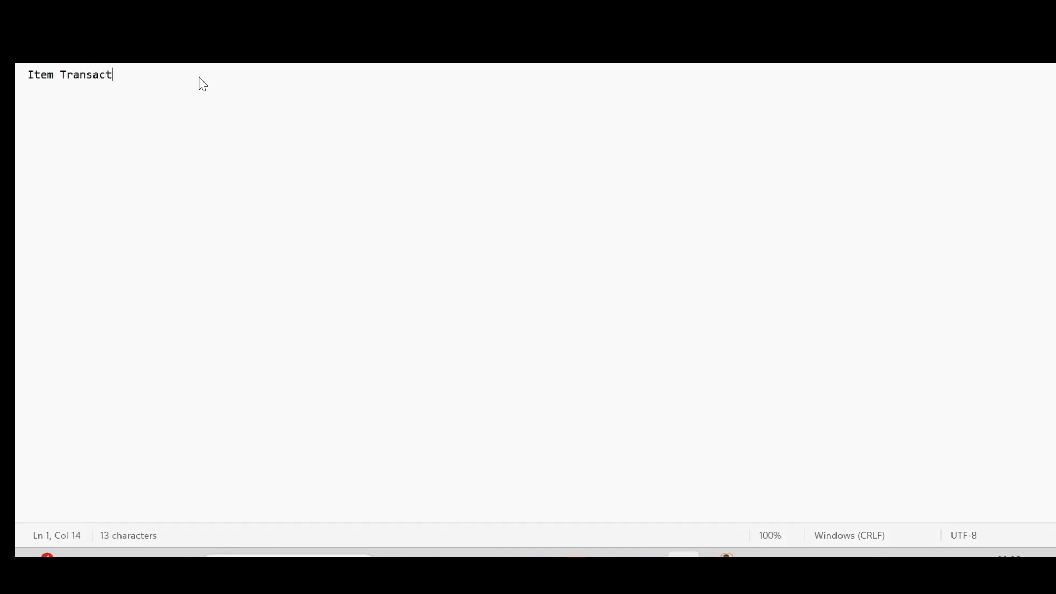
text(ion defau)
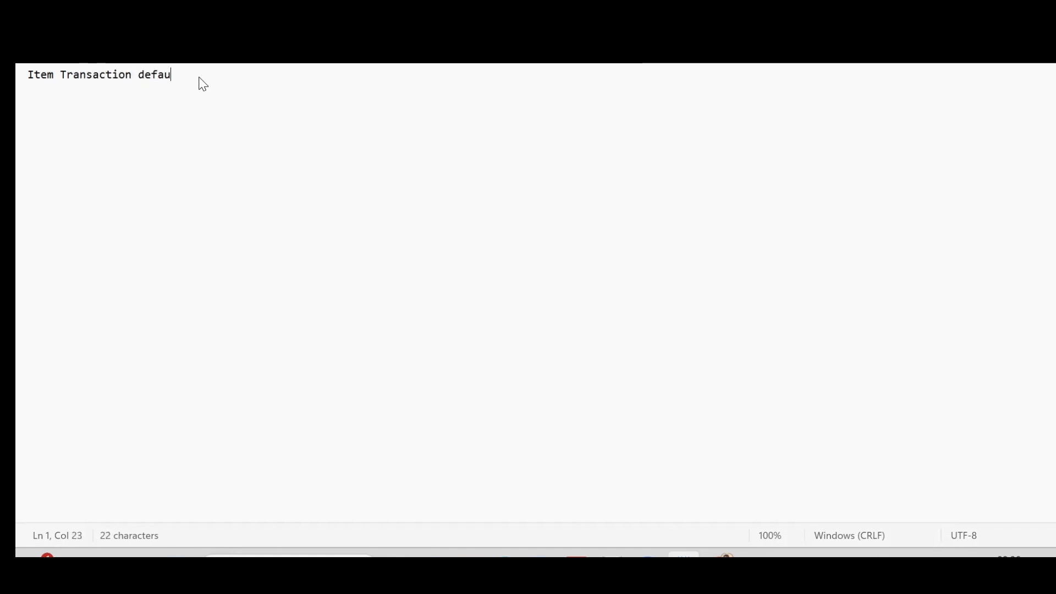
text(lts:)
key(Return)
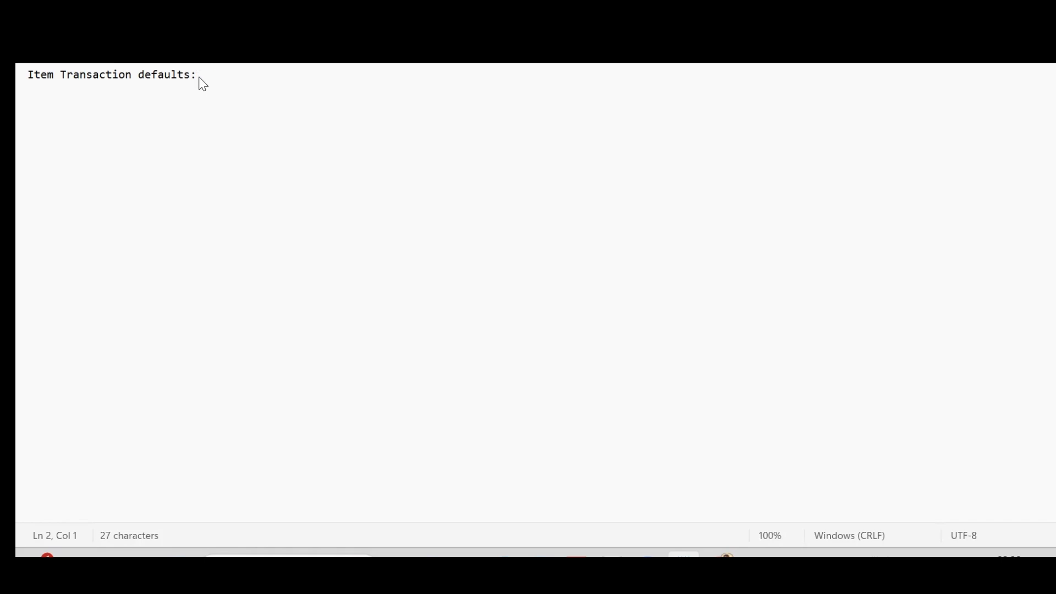
Switch to the Oracle setup page and open the Manage Item Transaction Defaults task of the Inventory Management functional area.
key(alt+Tab)
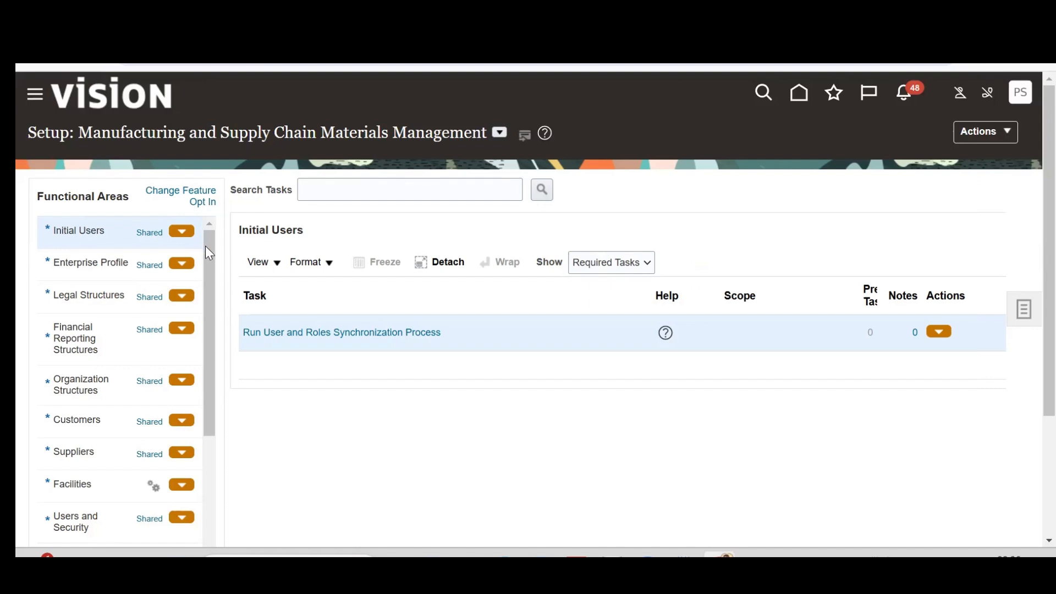
drag(209, 253, 209, 306)
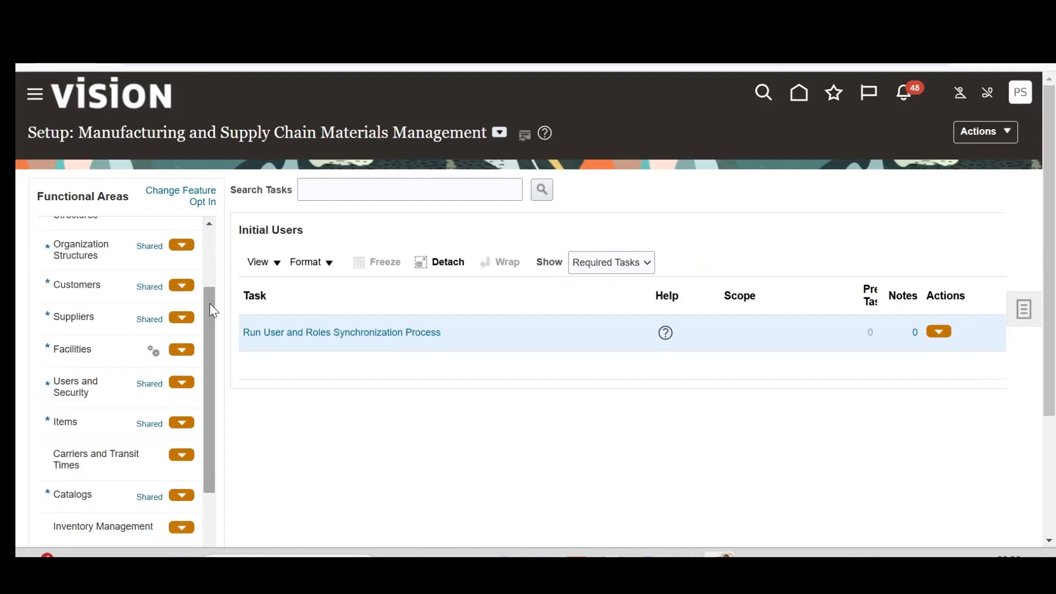
drag(80, 132, 485, 135)
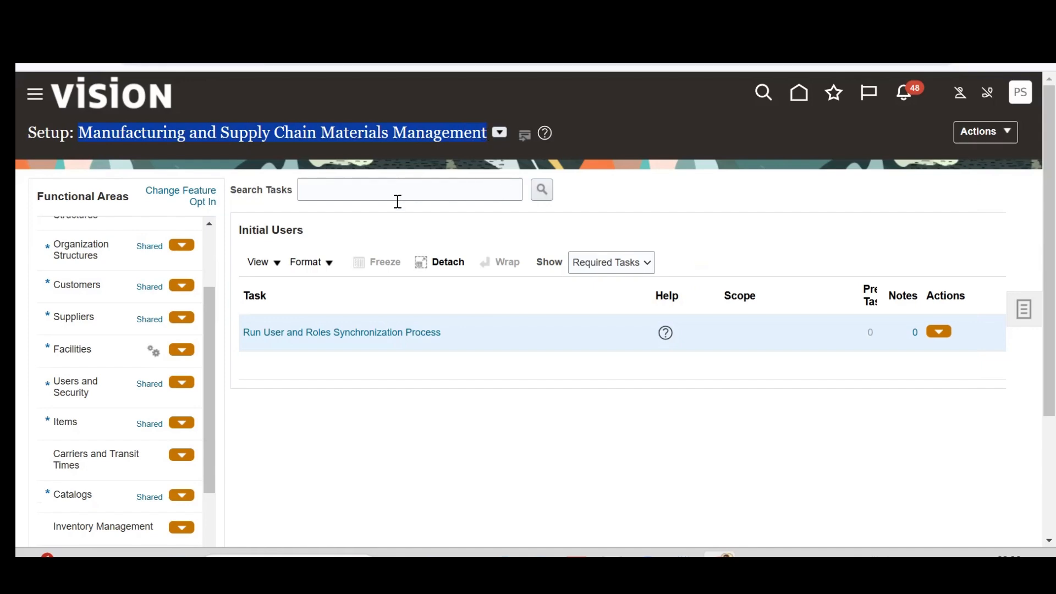
click(134, 525)
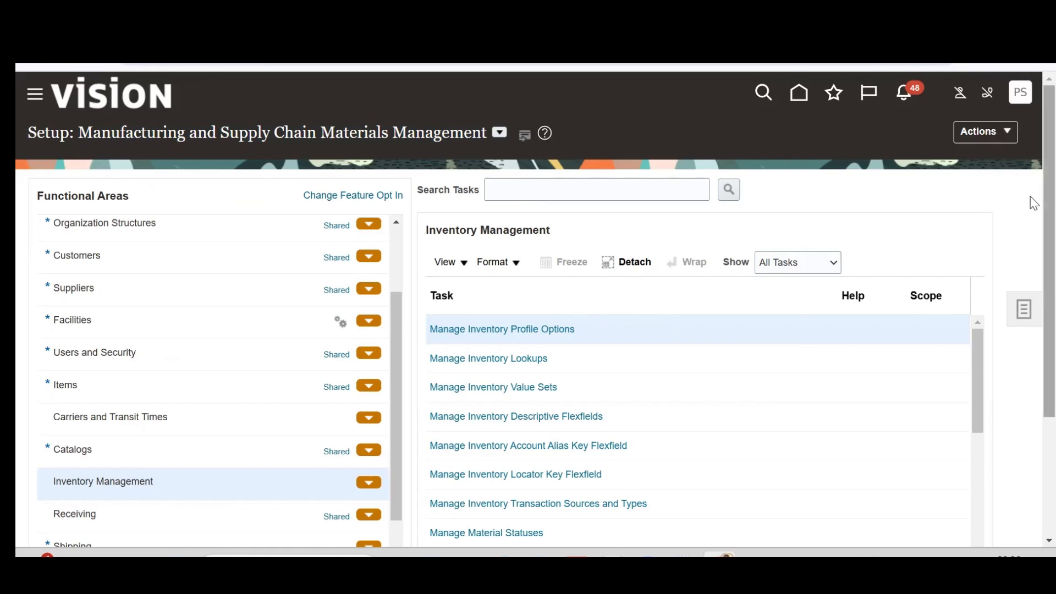
scroll(1017, 257, down, 3)
scroll(980, 242, down, 3)
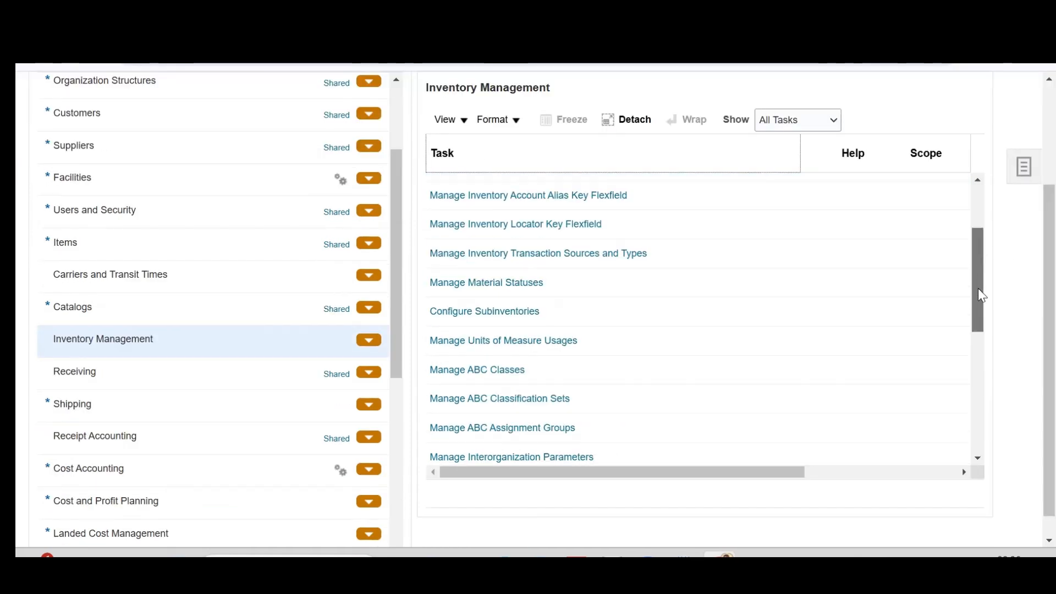
scroll(979, 316, down, 5)
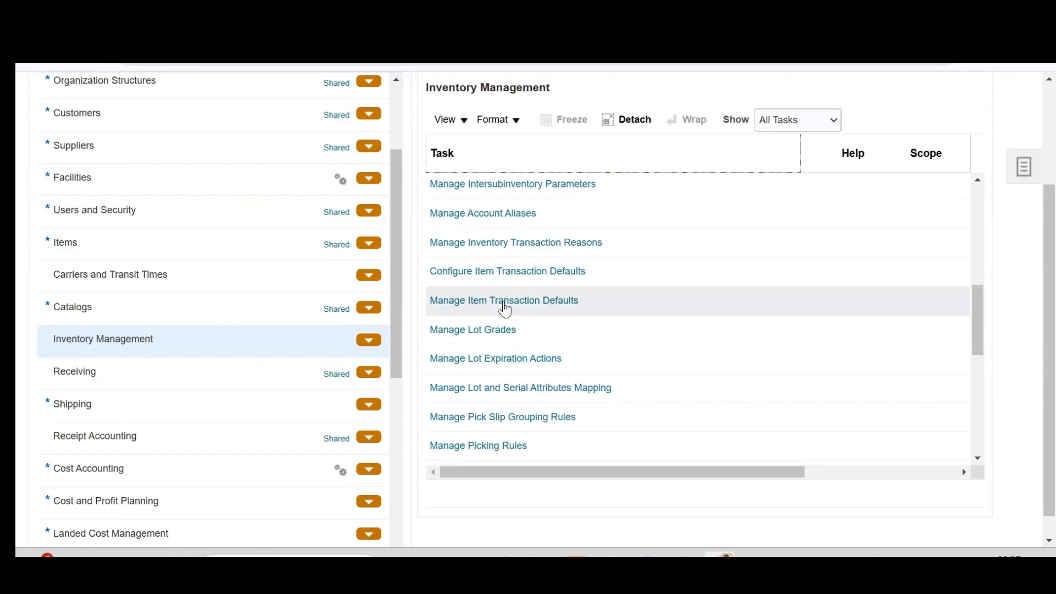
click(500, 301)
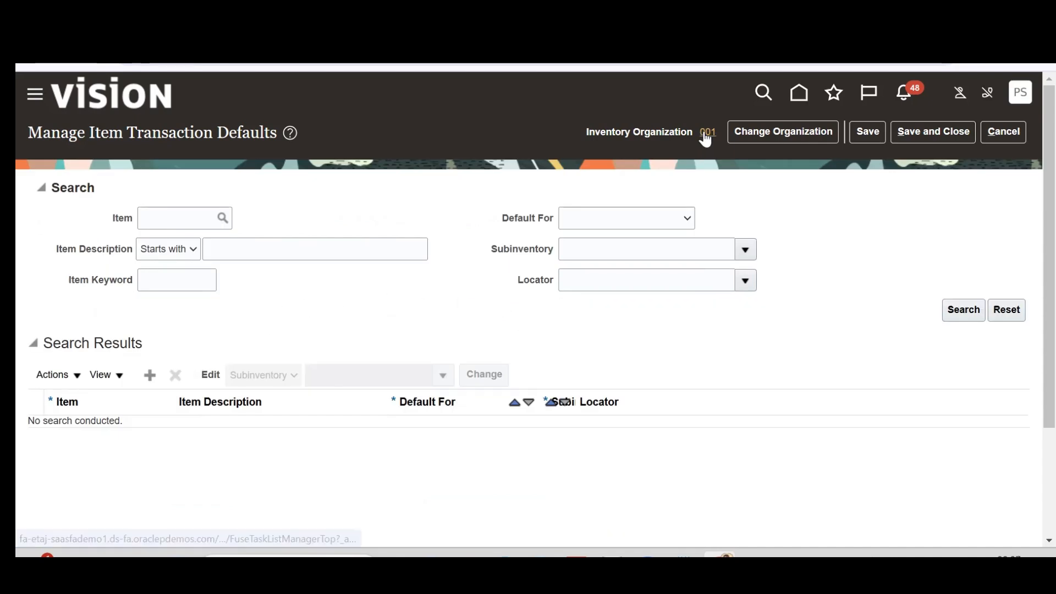
mouse_move(707, 139)
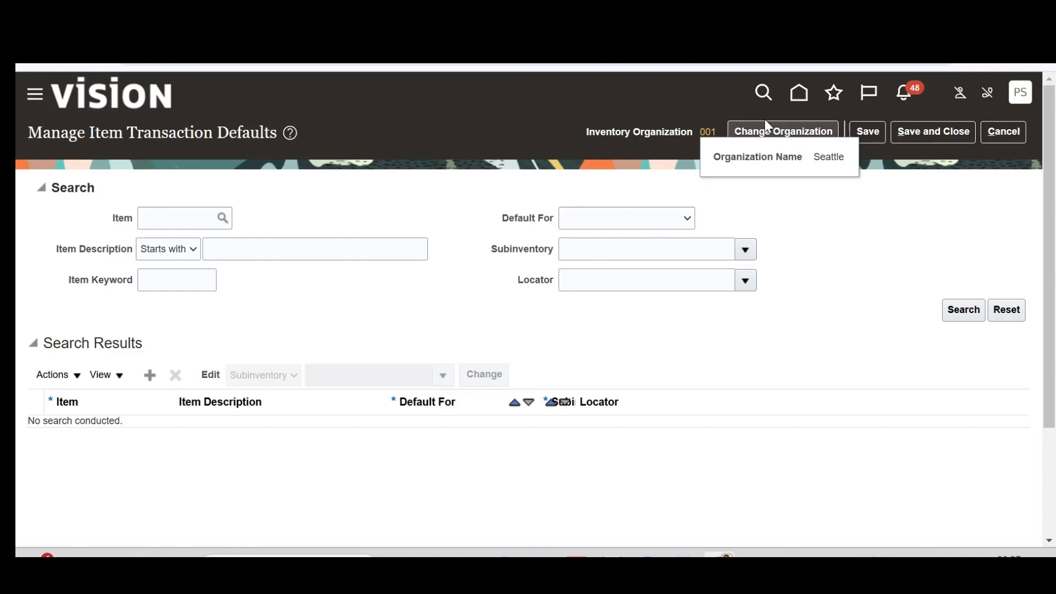
click(761, 134)
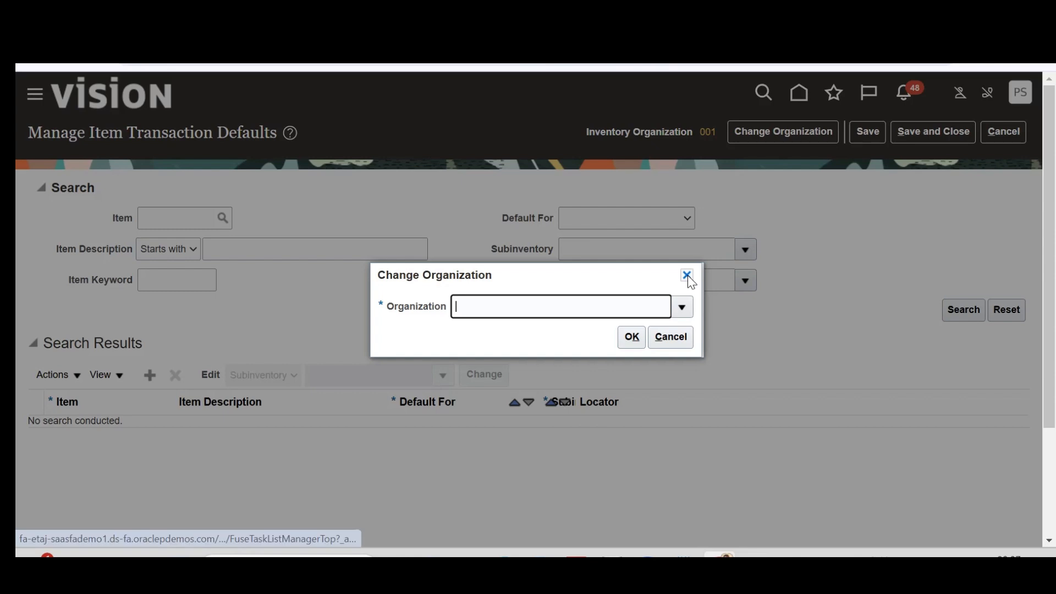
click(687, 275)
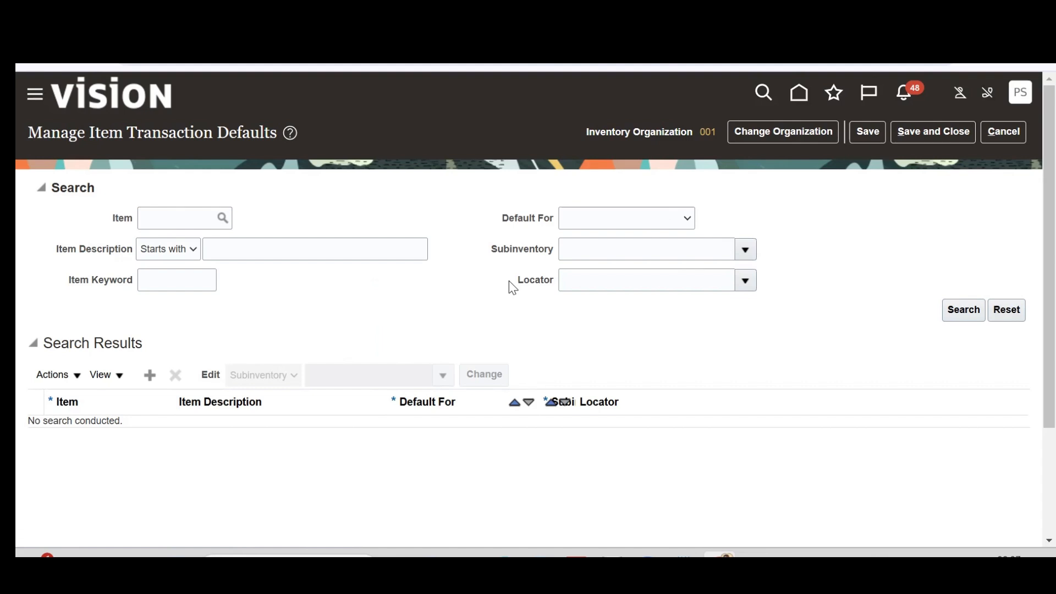
Add a transaction default row and fill its item with AS00111, copied from the Notepad item list.
click(149, 376)
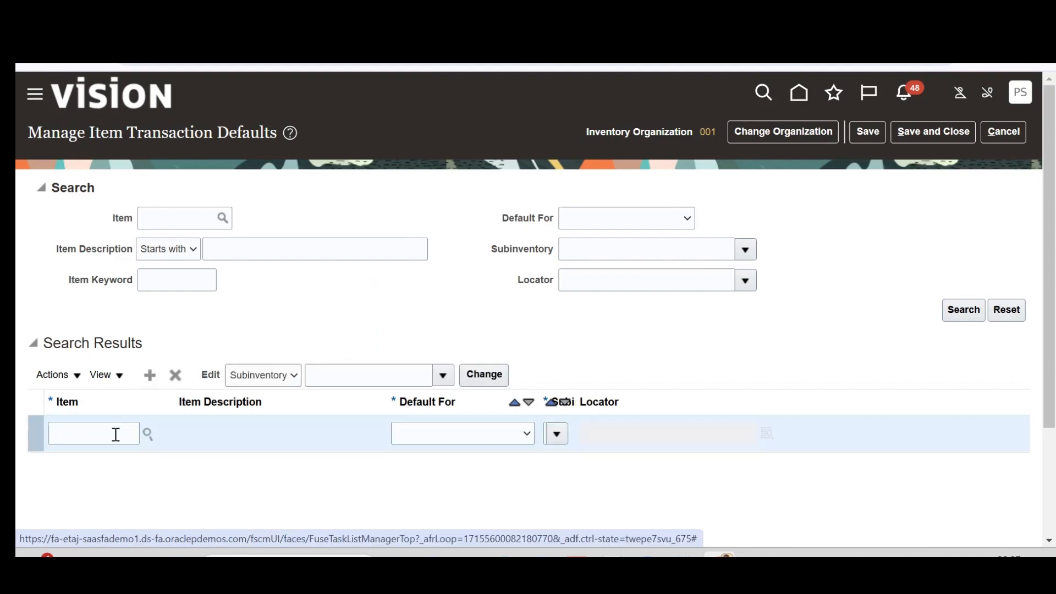
click(116, 435)
key(alt+Tab)
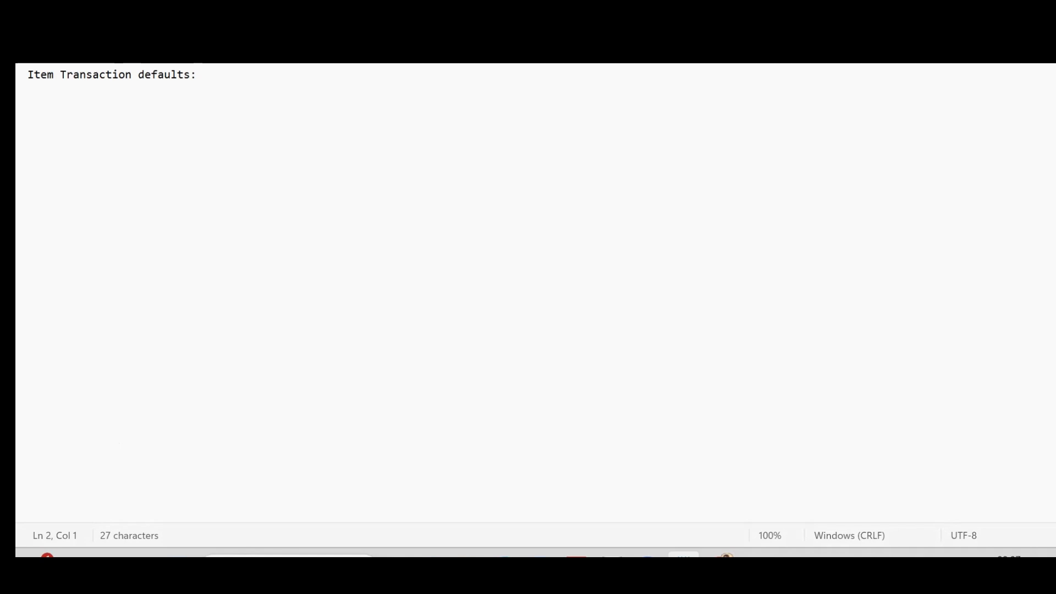
click(162, 28)
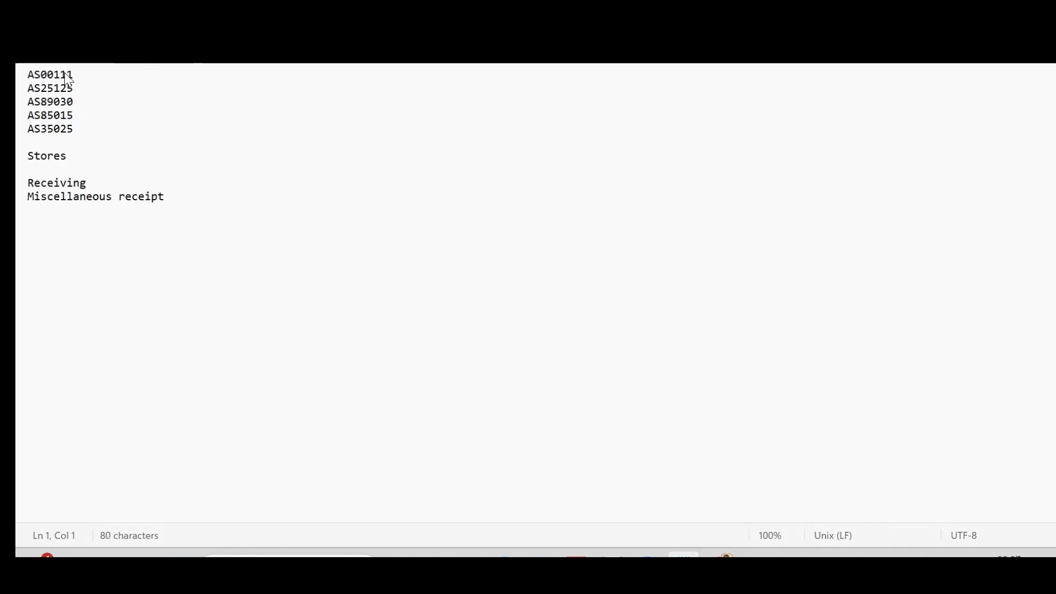
double_click(35, 77)
key(ctrl+c)
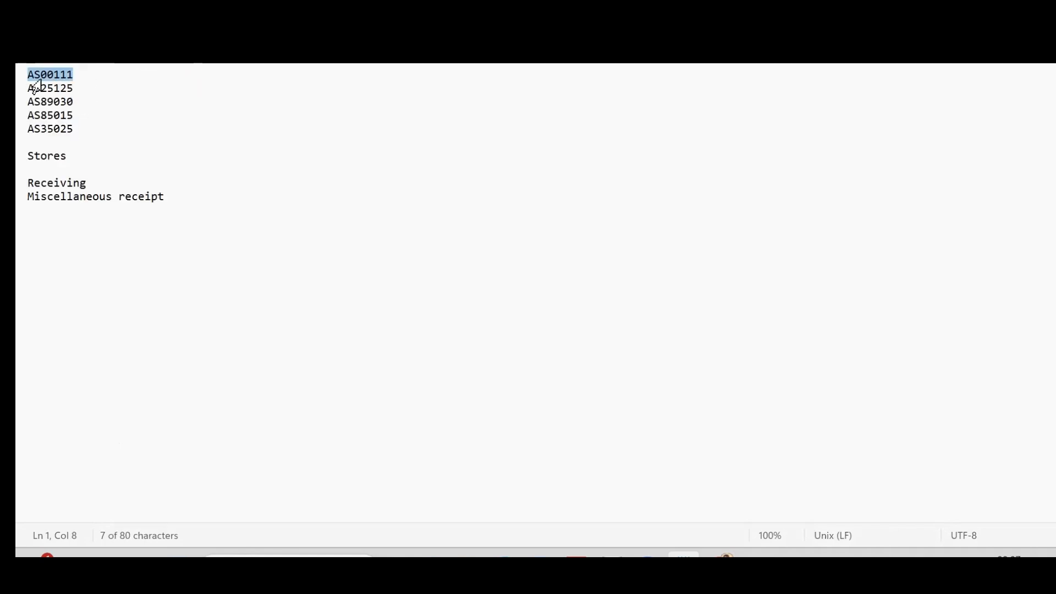
key(alt+Tab)
key(ctrl+v)
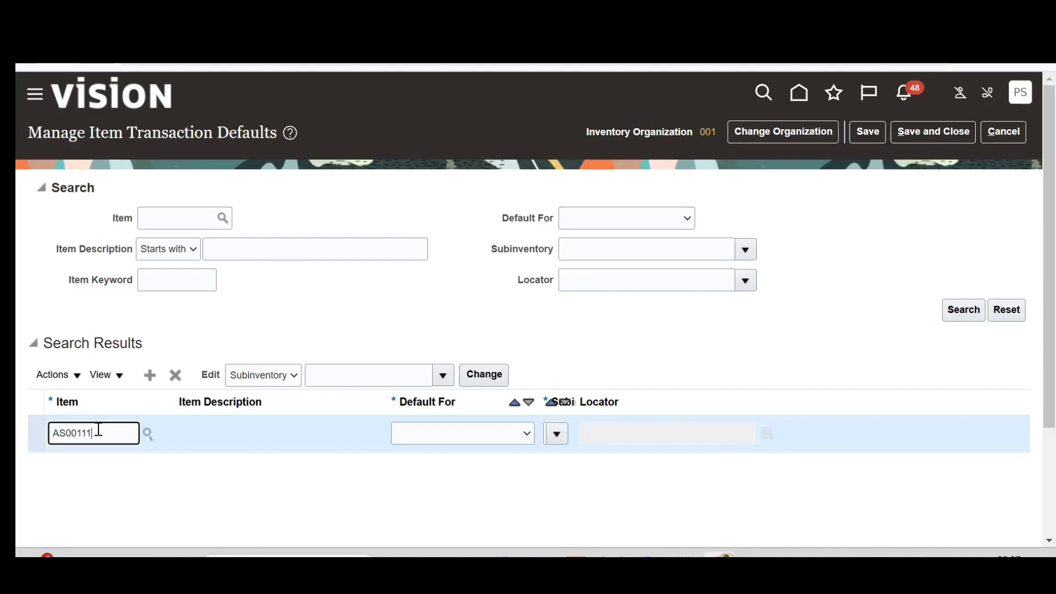
key(Tab)
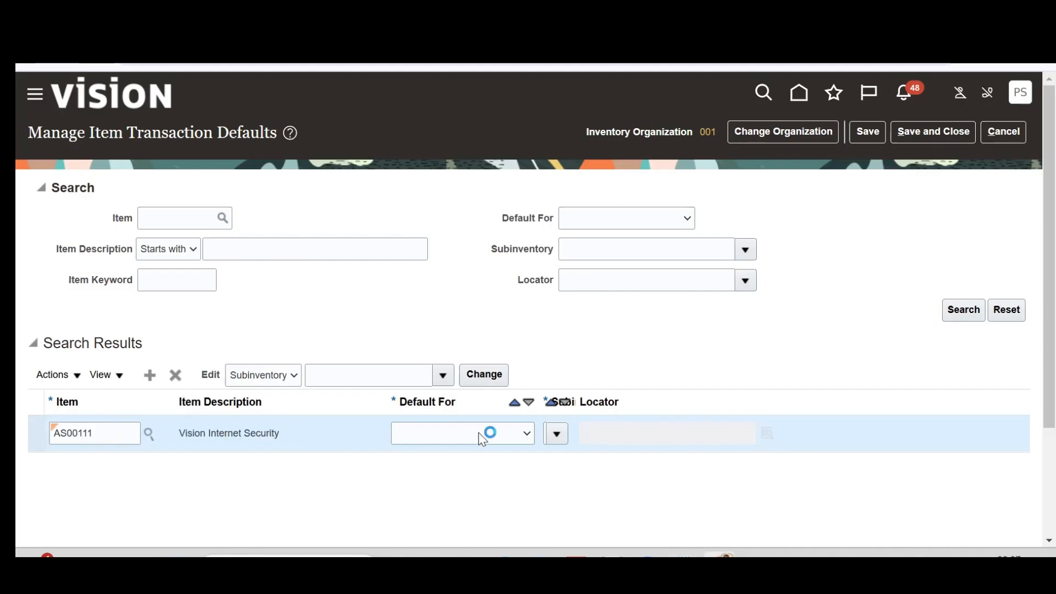
Set the AS00111 row to default for Miscellaneous receipt with subinventory Stores, widening the Subinventory column.
click(528, 437)
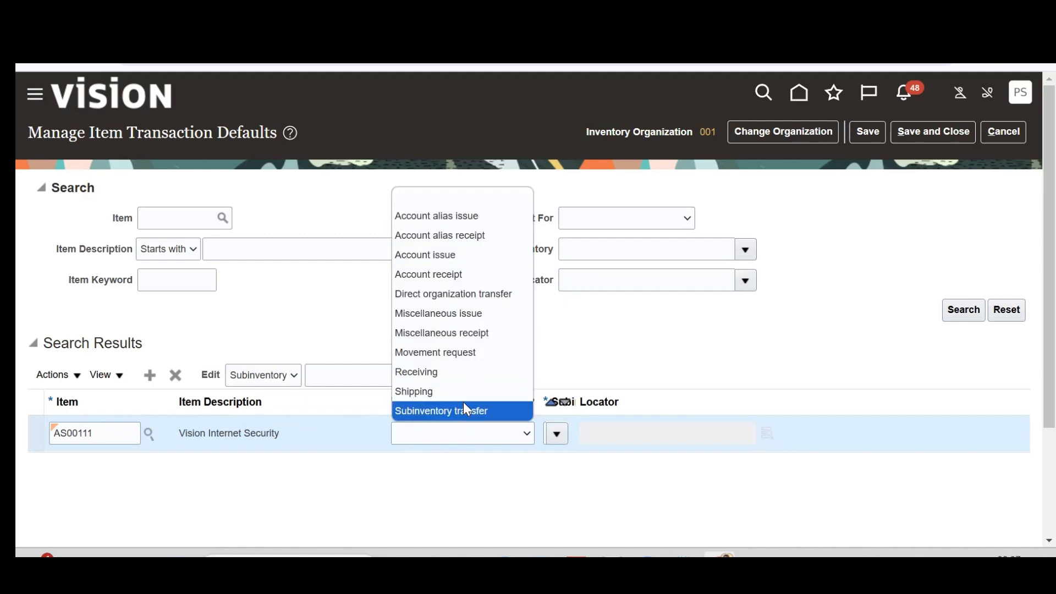
click(453, 333)
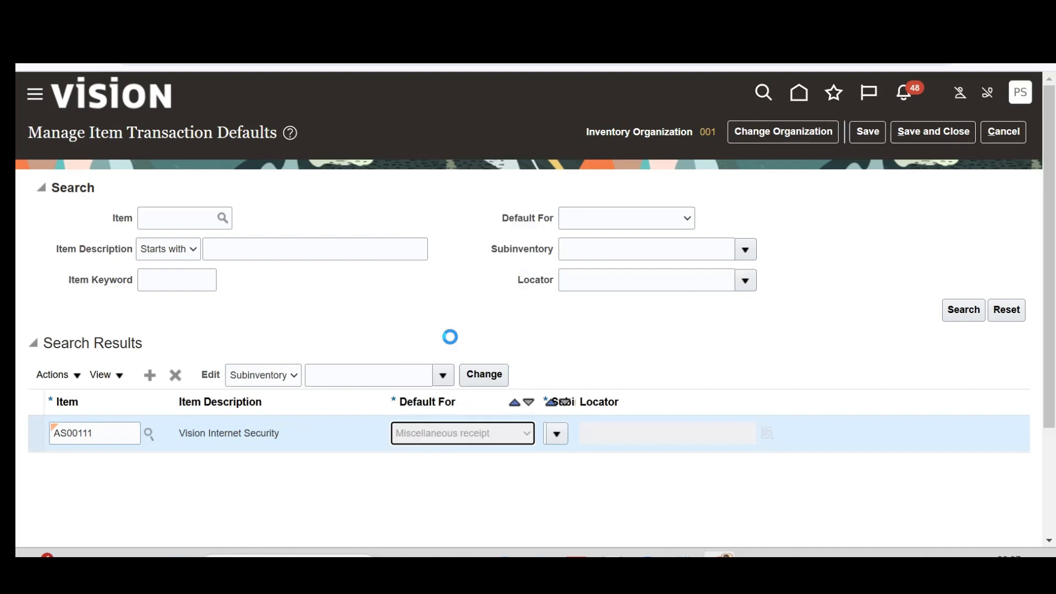
click(571, 432)
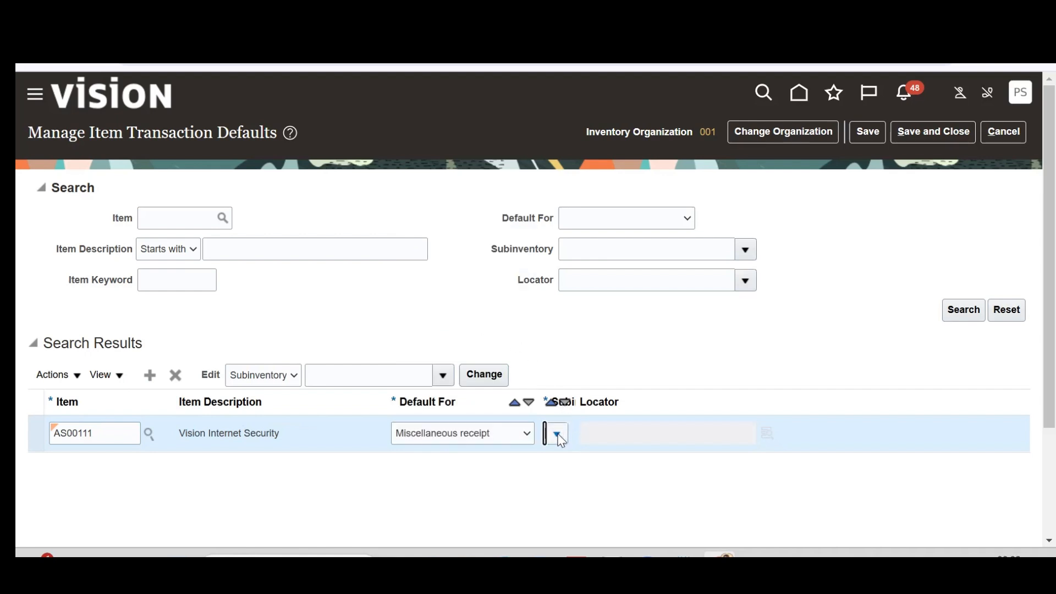
drag(579, 402, 654, 391)
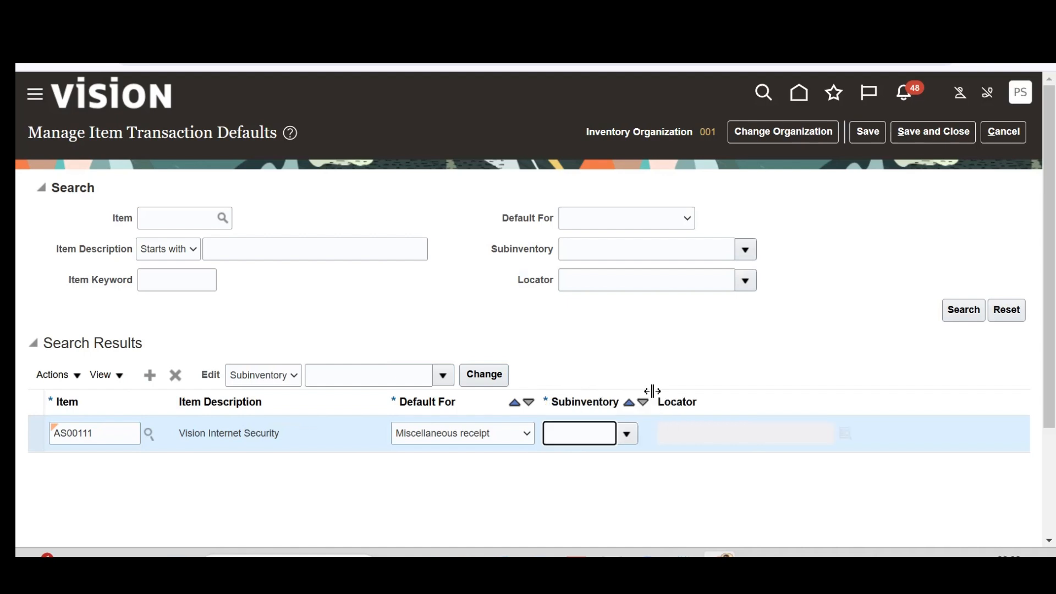
click(628, 434)
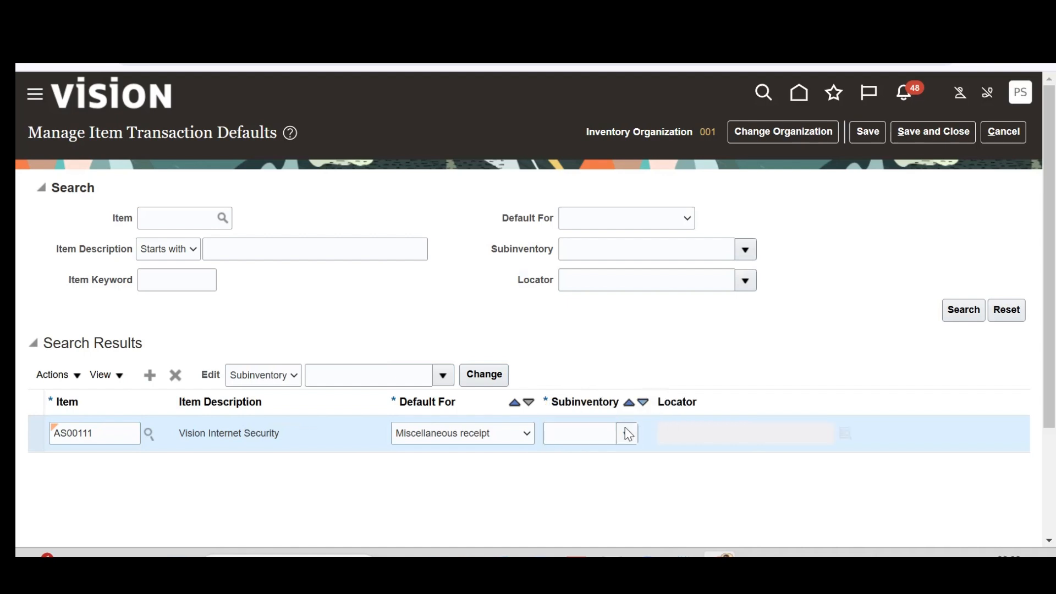
click(573, 384)
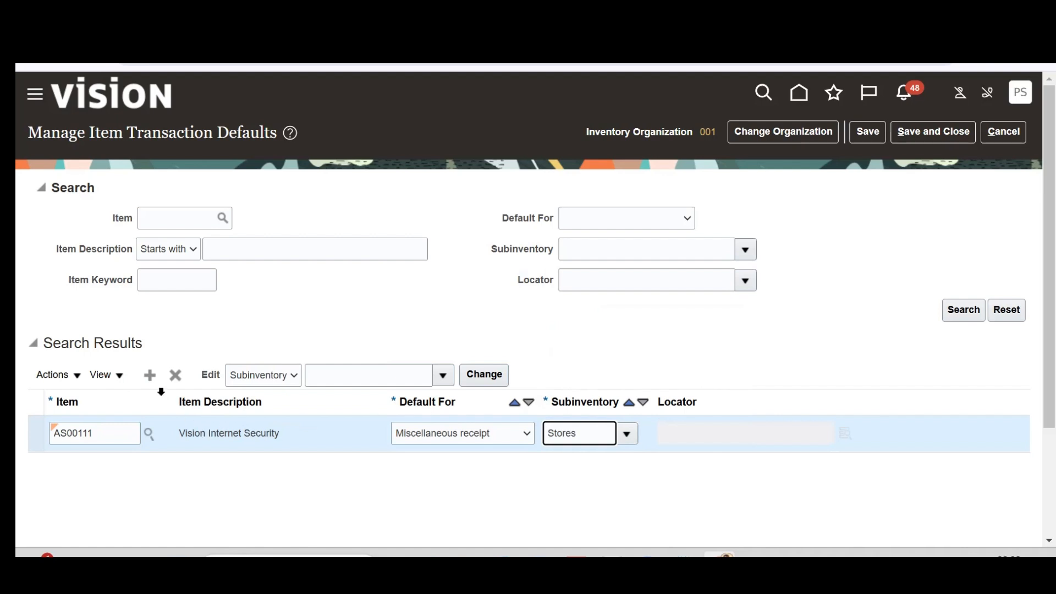
Add a second transaction default row for item AS00111.
click(156, 383)
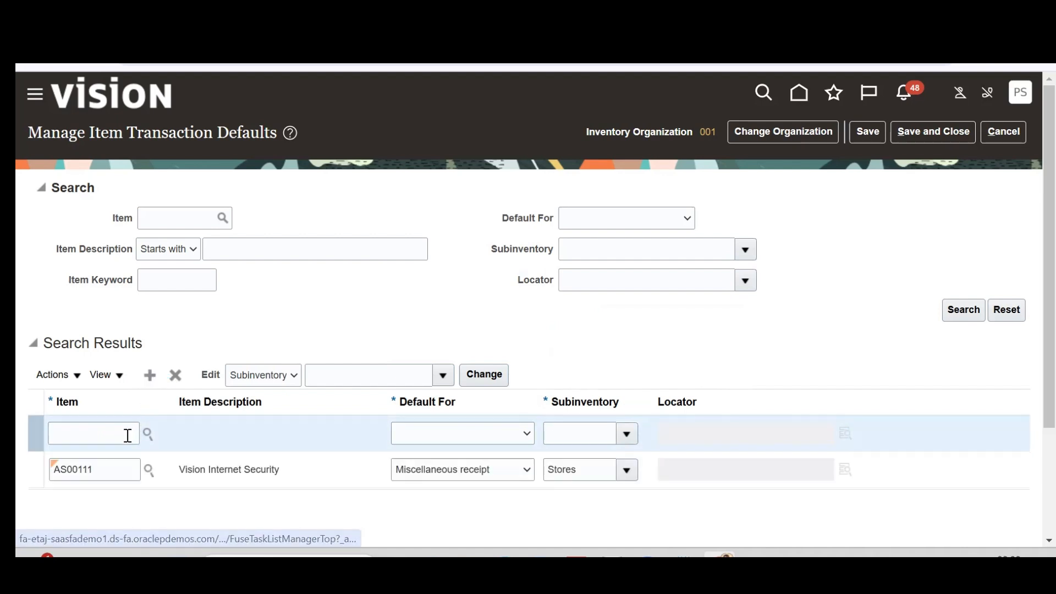
click(126, 435)
text(AS00111)
key(Tab)
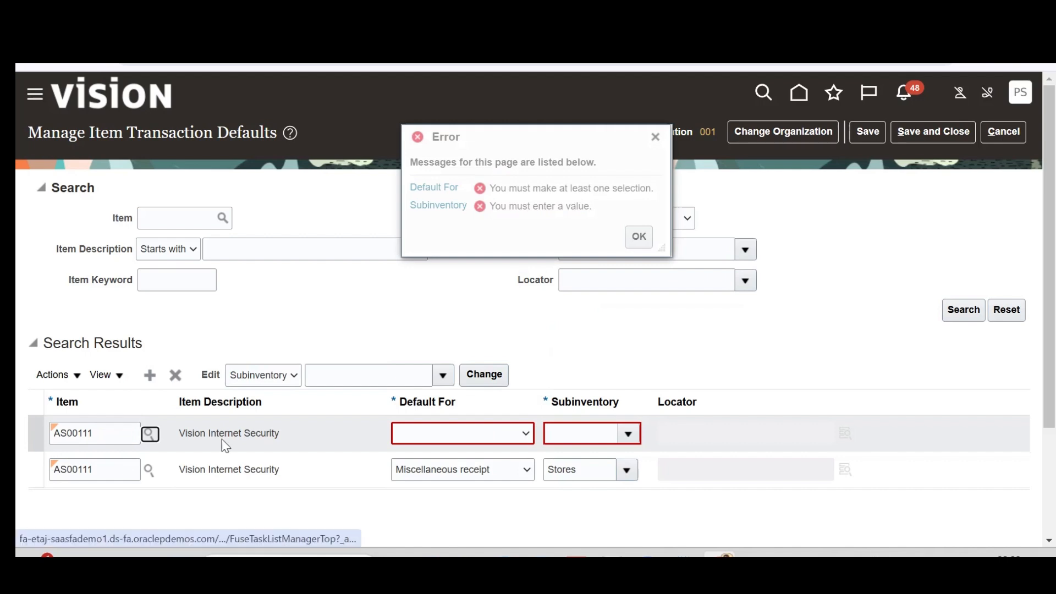
Dismiss the error and set the new AS00111 row to default for Receiving with subinventory Staging.
click(520, 434)
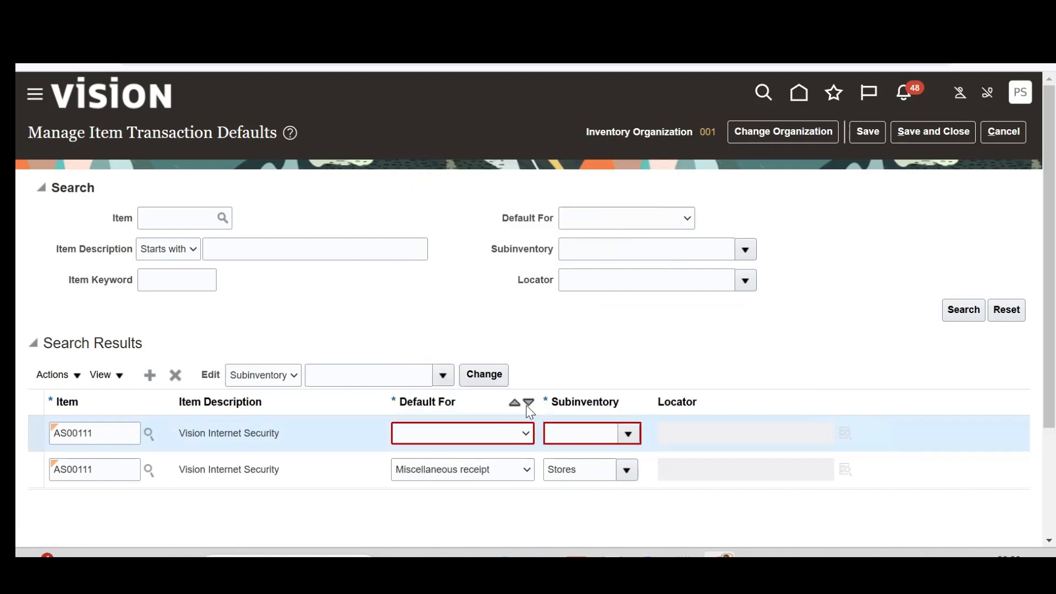
click(643, 236)
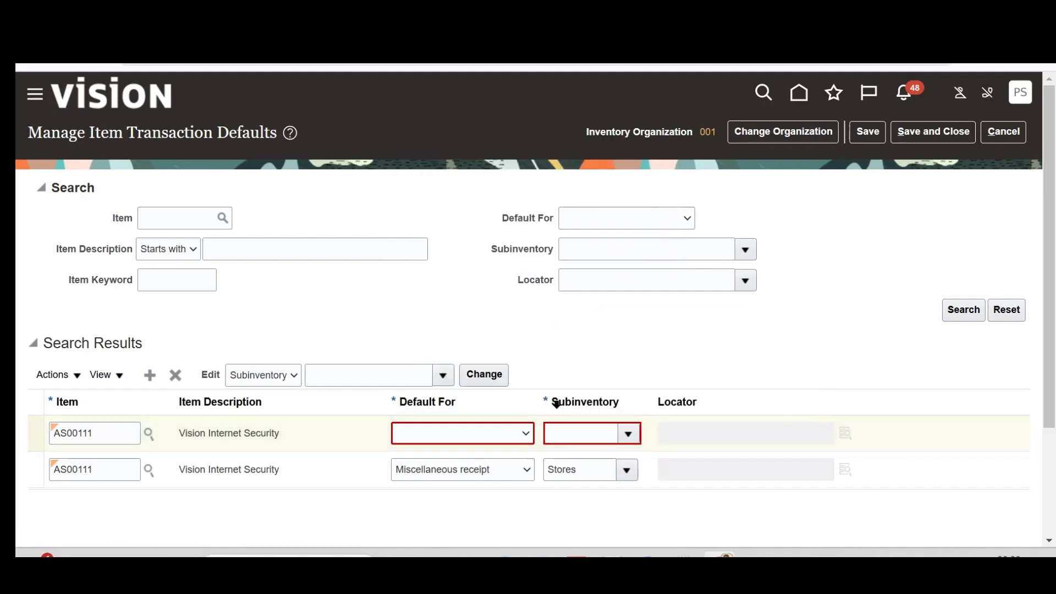
click(525, 433)
click(438, 373)
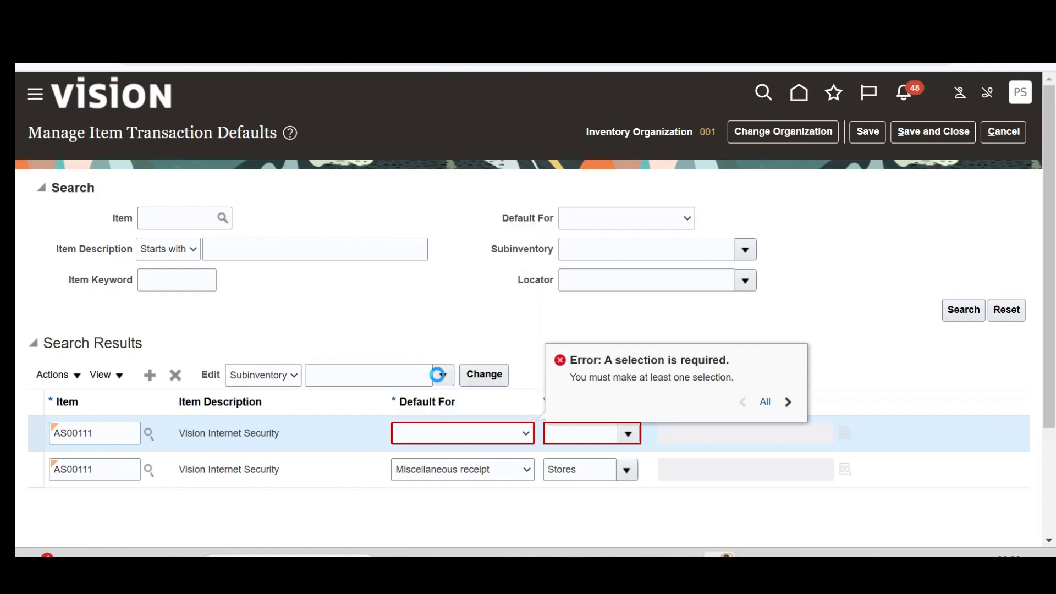
click(629, 435)
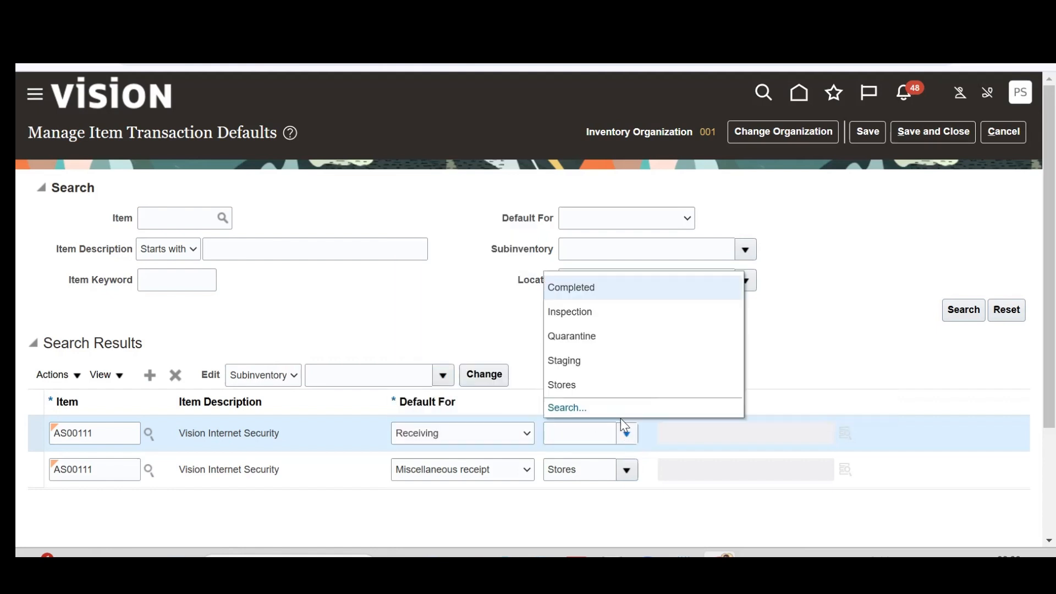
click(577, 360)
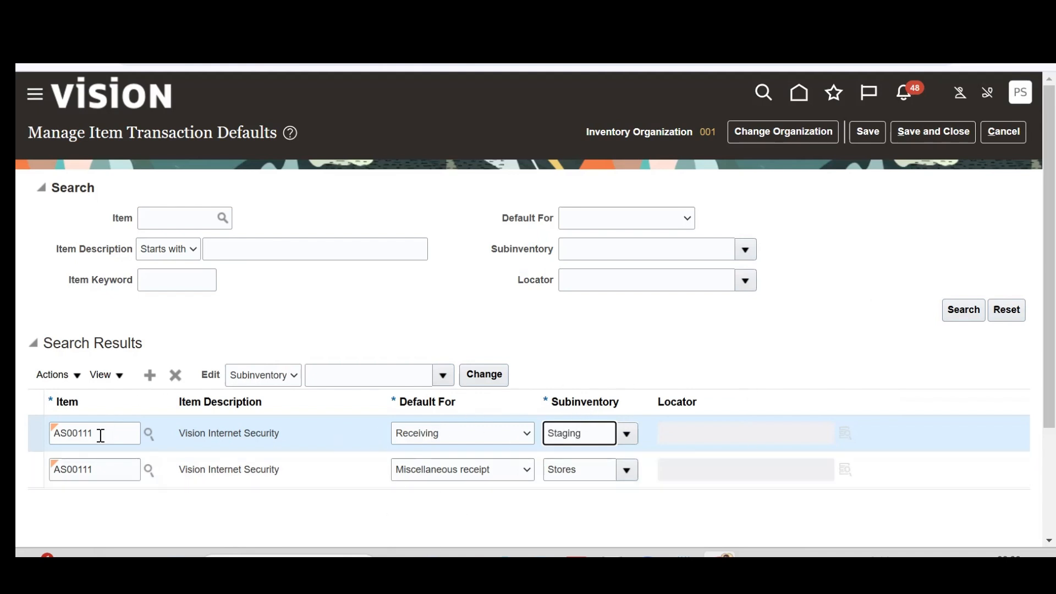
drag(99, 435, 52, 434)
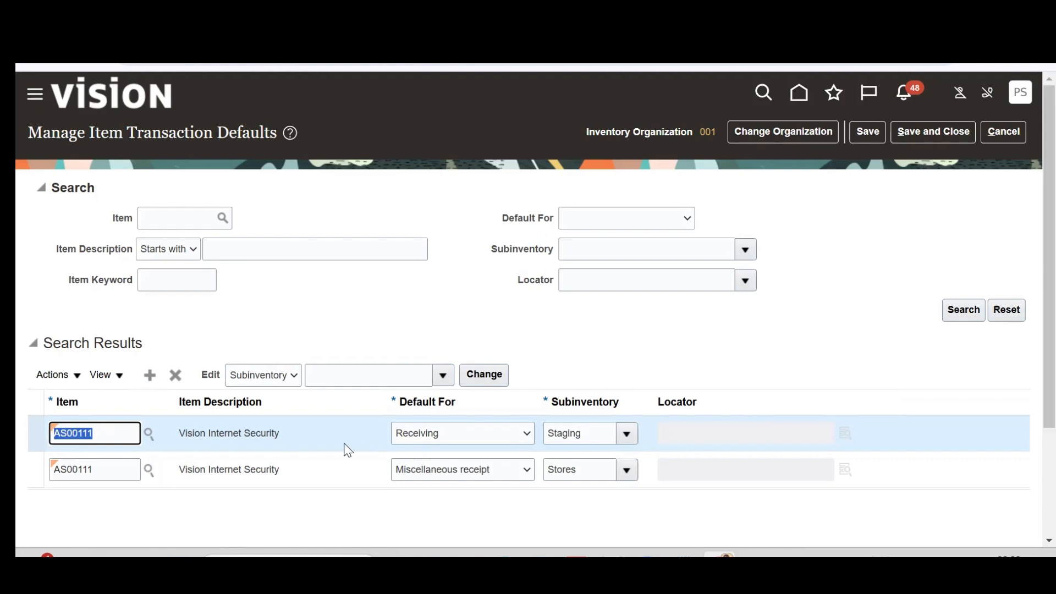
click(582, 434)
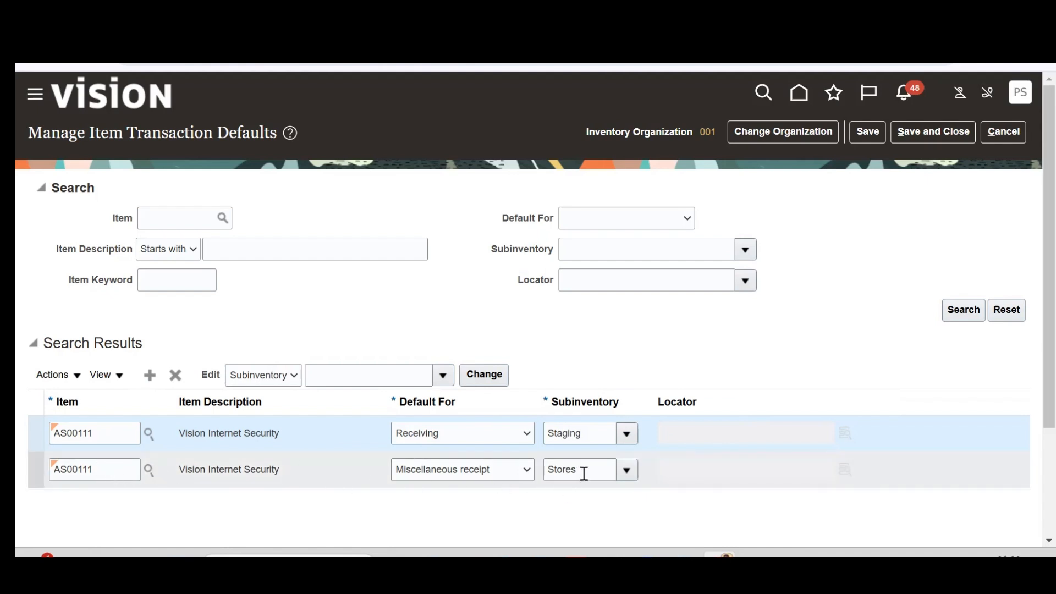
Save the Receiving and Miscellaneous receipt defaults for item AS00111 and close the Manage Item Transaction Defaults page.
drag(584, 474, 546, 472)
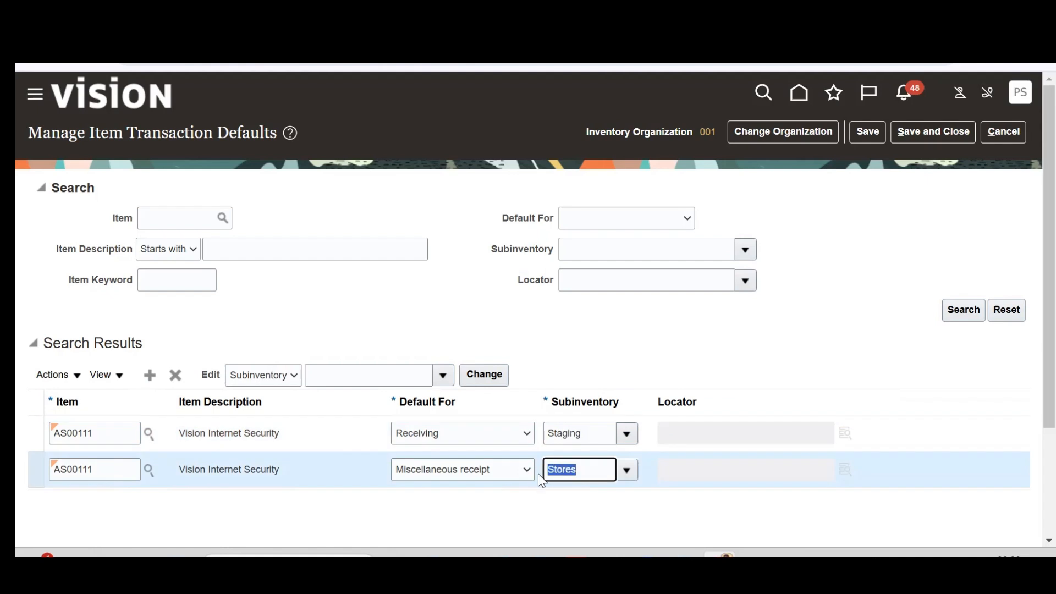
click(859, 140)
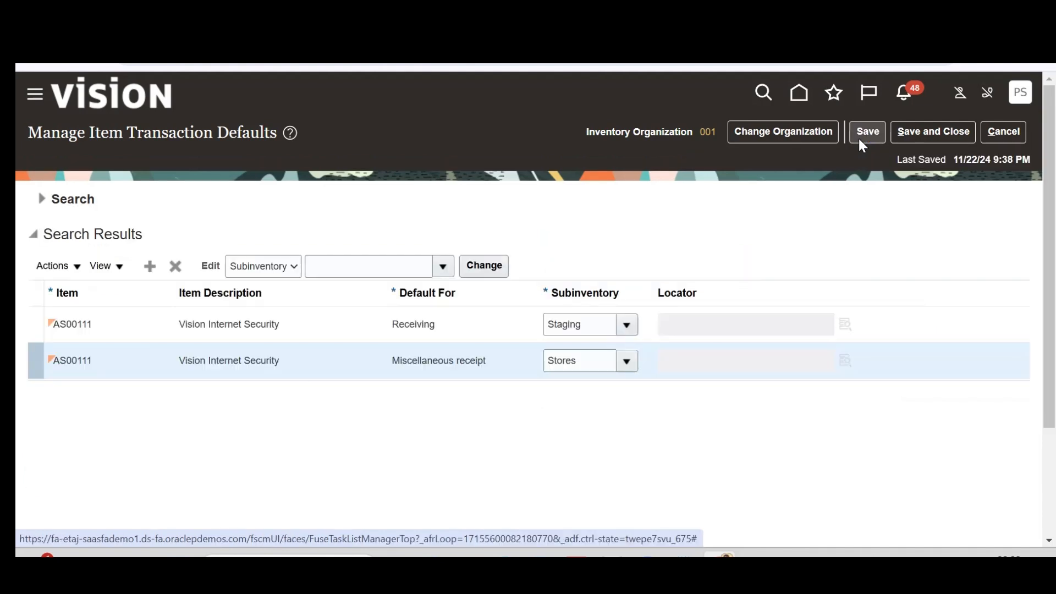
double_click(78, 363)
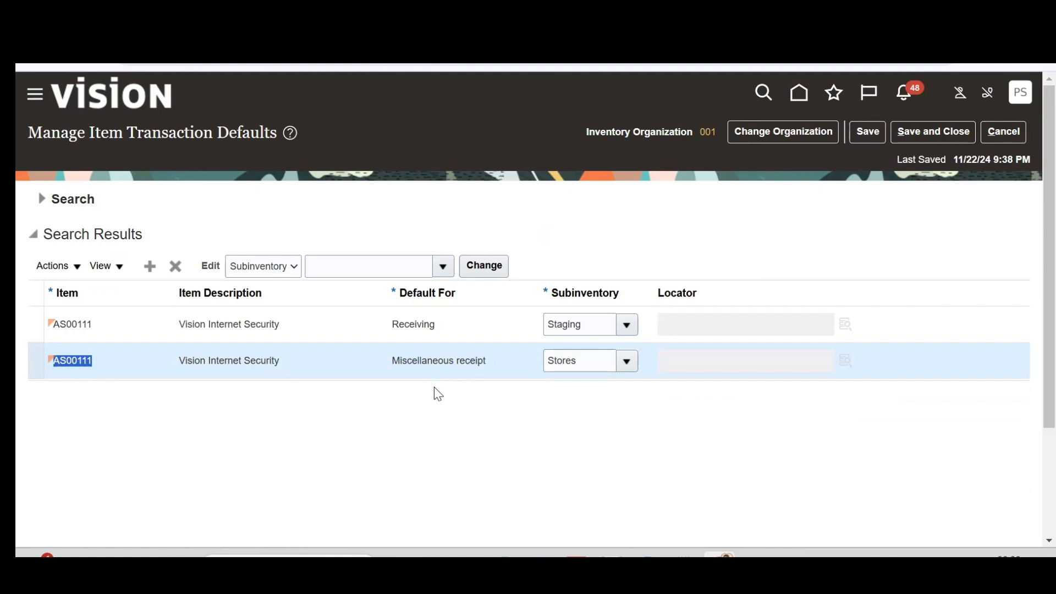
click(933, 129)
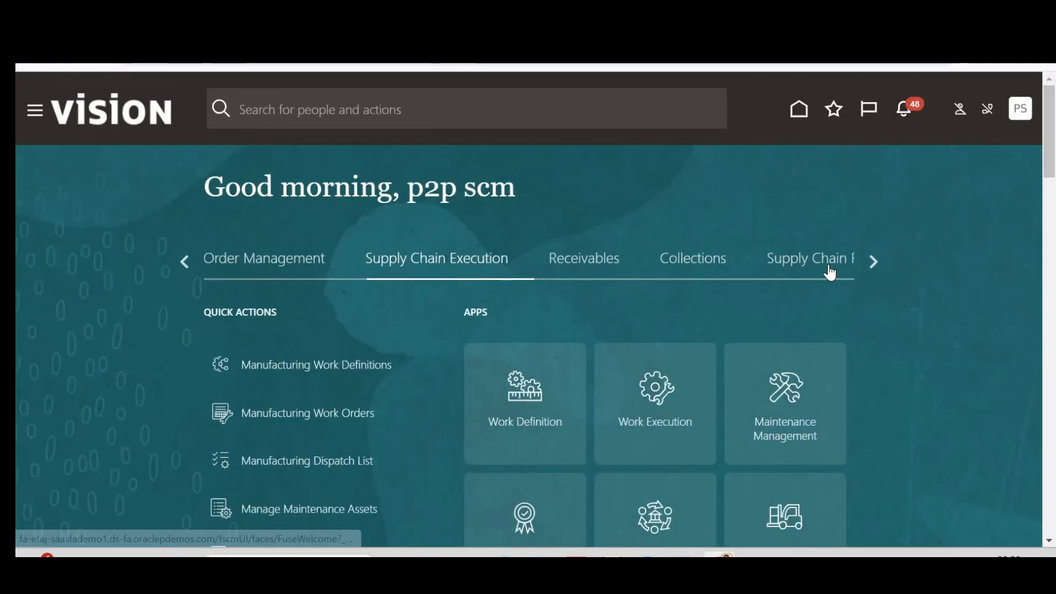
click(827, 271)
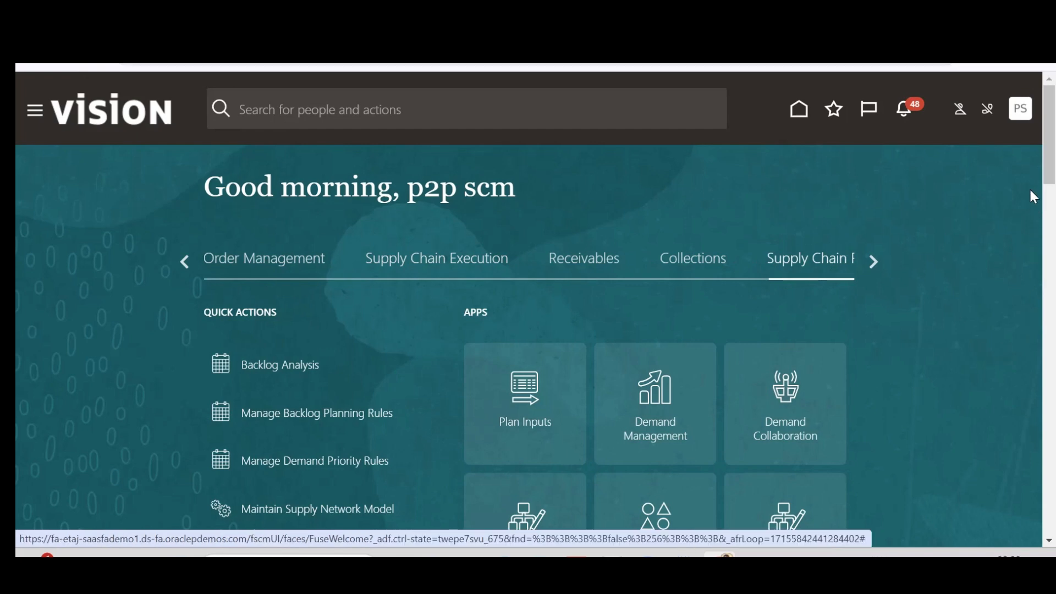
scroll(1028, 187, down, 3)
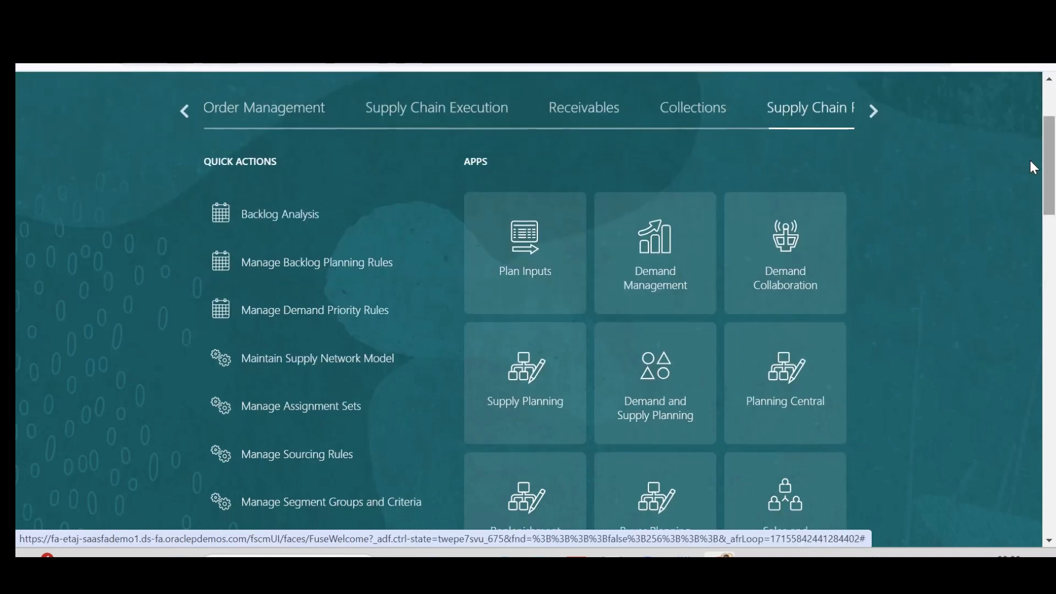
scroll(1028, 242, down, 3)
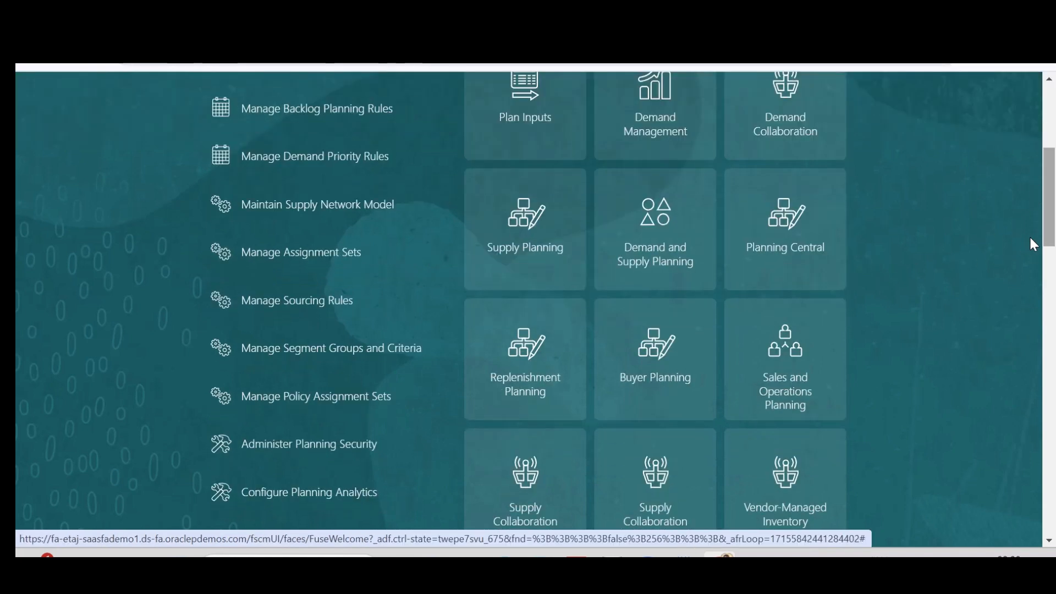
scroll(926, 165, up, 6)
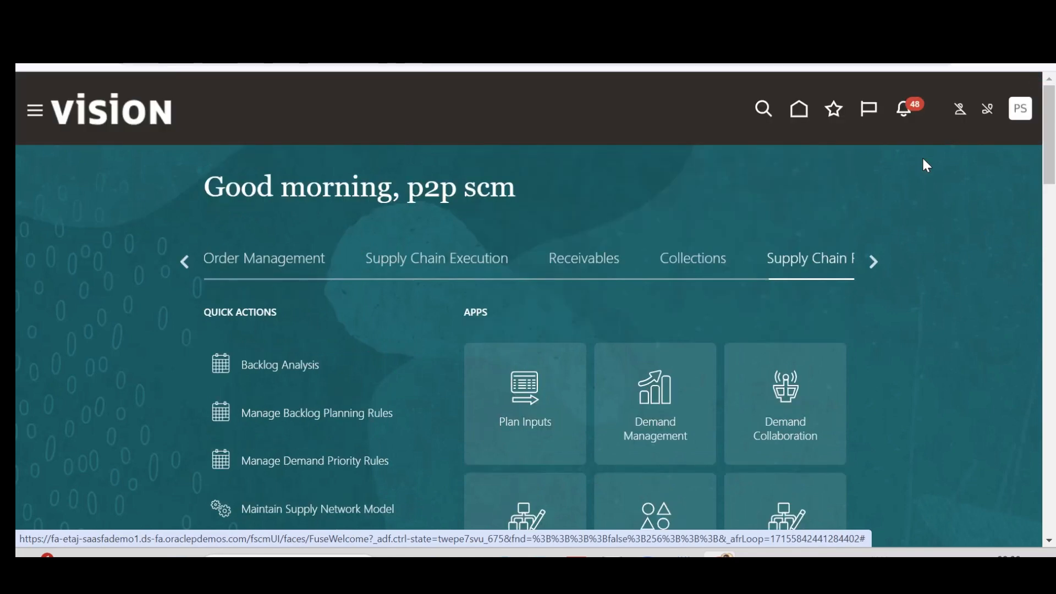
click(875, 261)
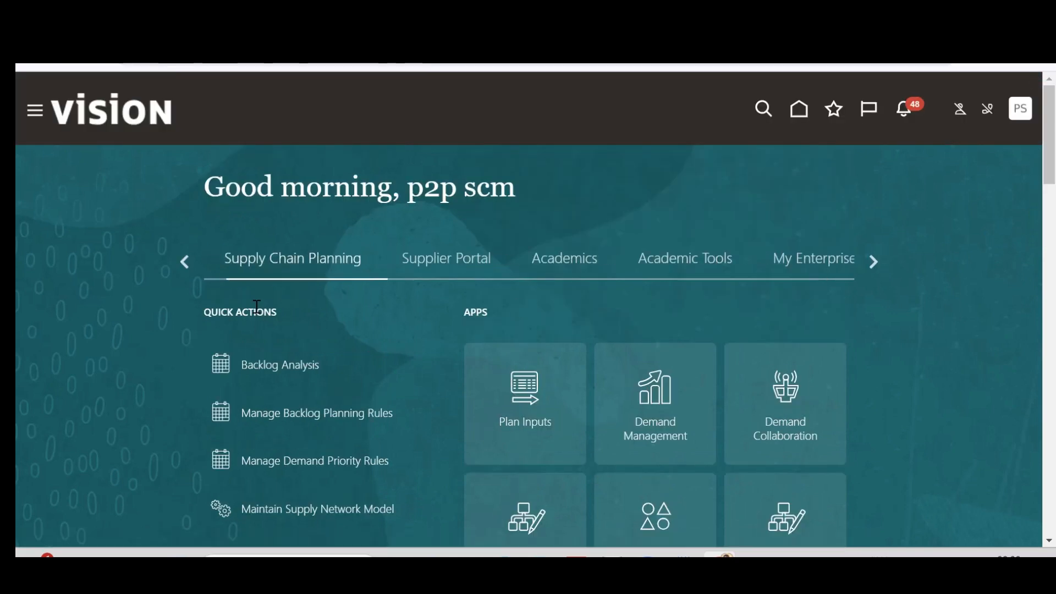
click(184, 263)
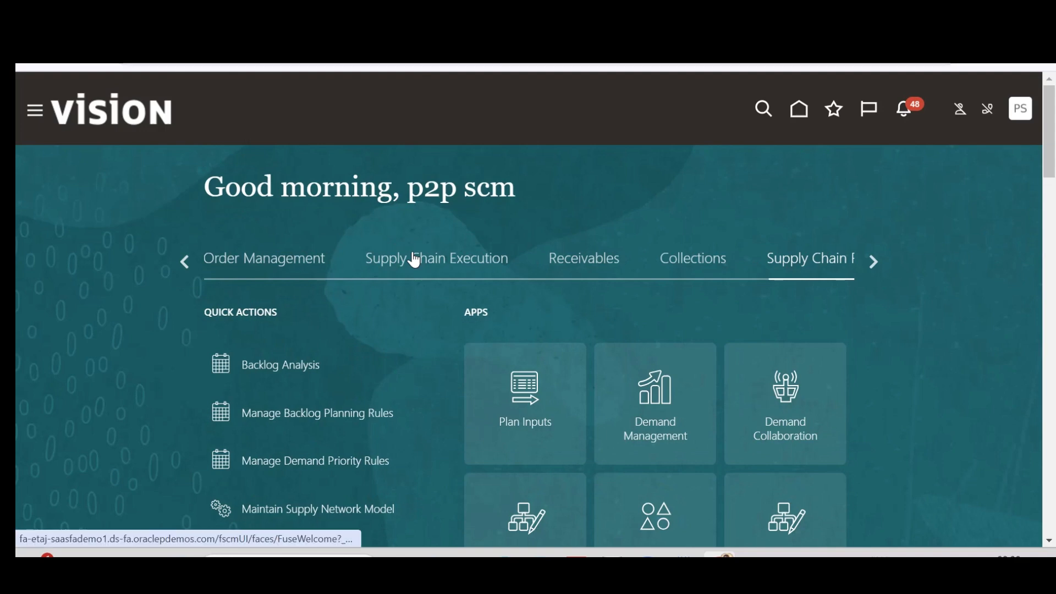
Open Inventory Management under Supply Chain Execution and start its Create Miscellaneous Transaction task.
click(415, 261)
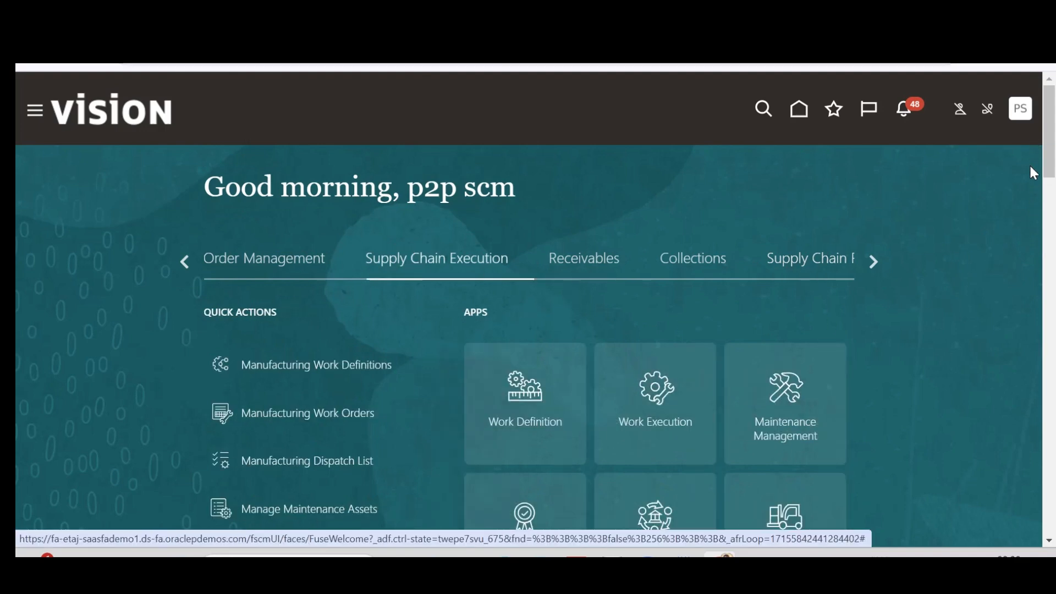
scroll(1033, 173, down, 3)
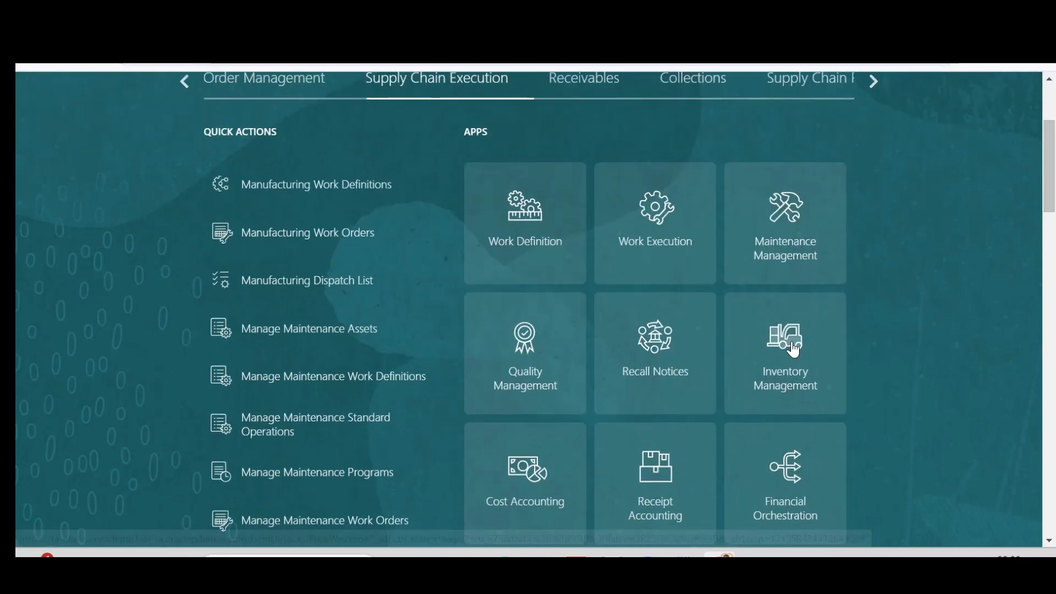
click(793, 349)
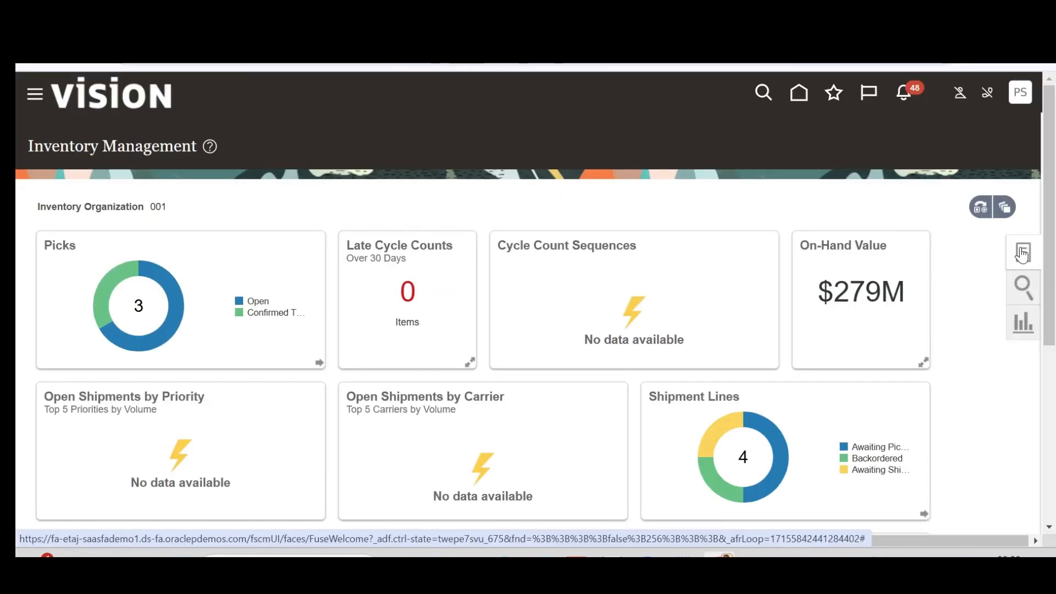
click(1021, 254)
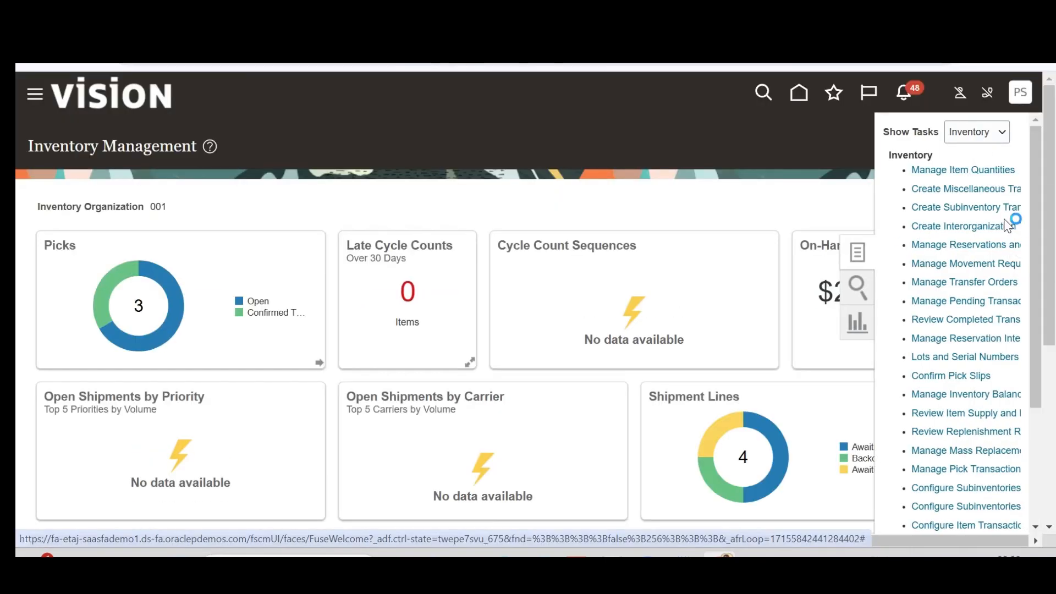
click(948, 187)
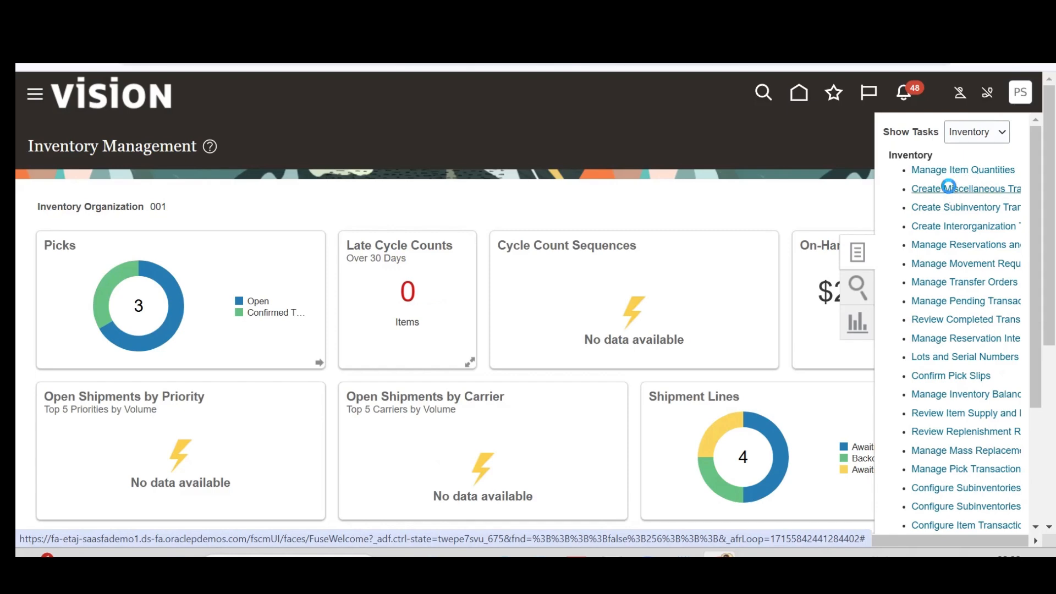
click(948, 187)
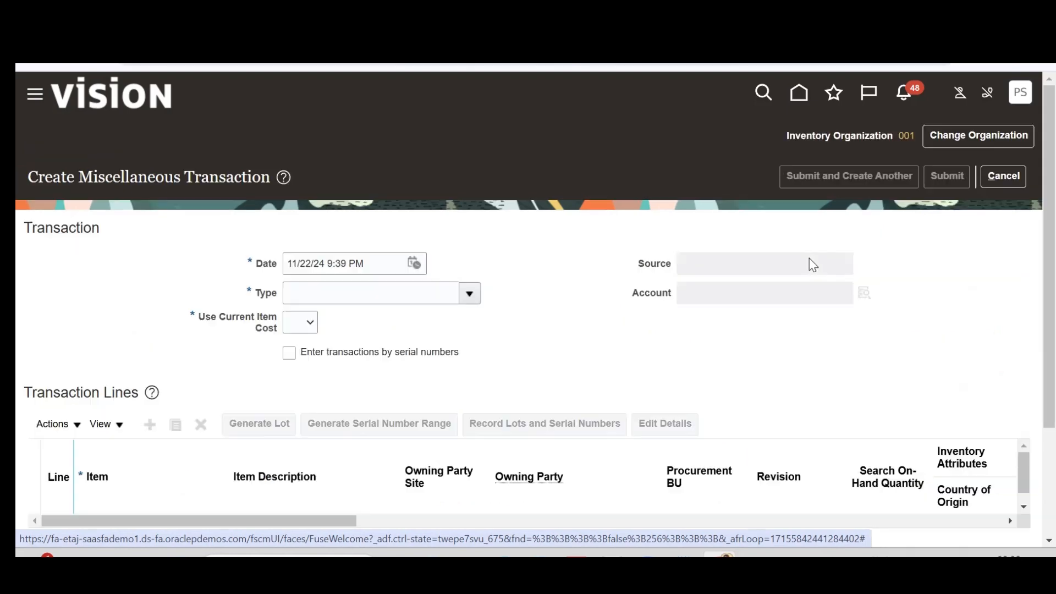
Set the transaction type to Miscellaneous Receipt with Use Current Item Cost set to Yes, and add a line for item AS00111.
click(470, 297)
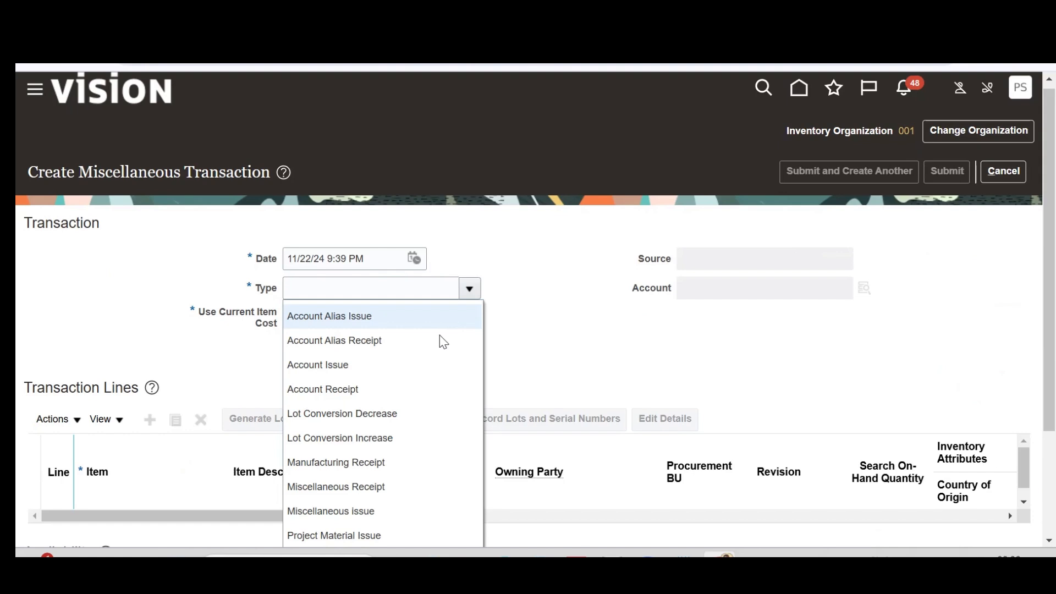
click(400, 489)
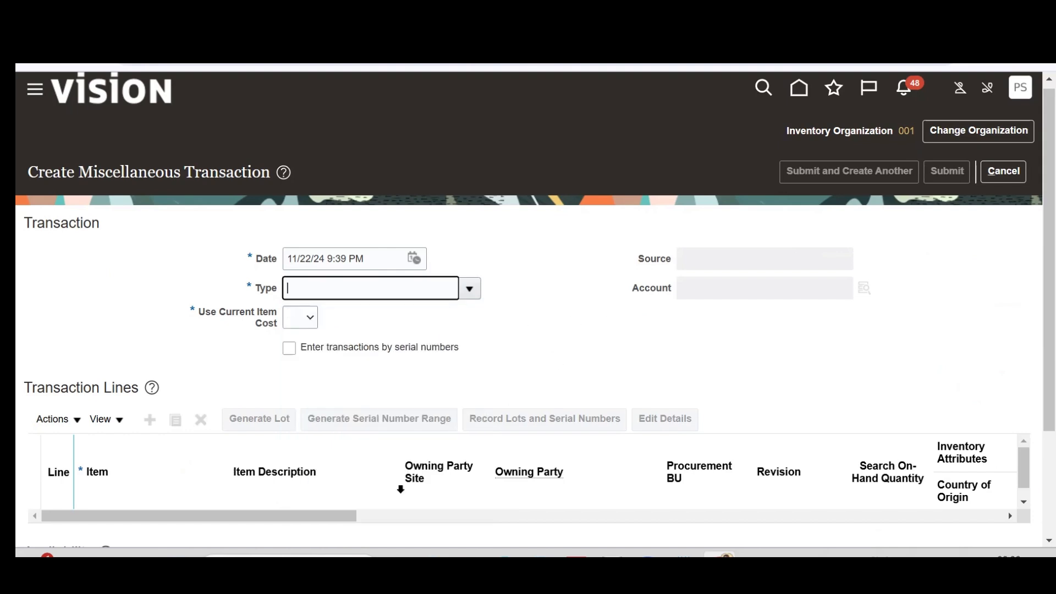
click(319, 324)
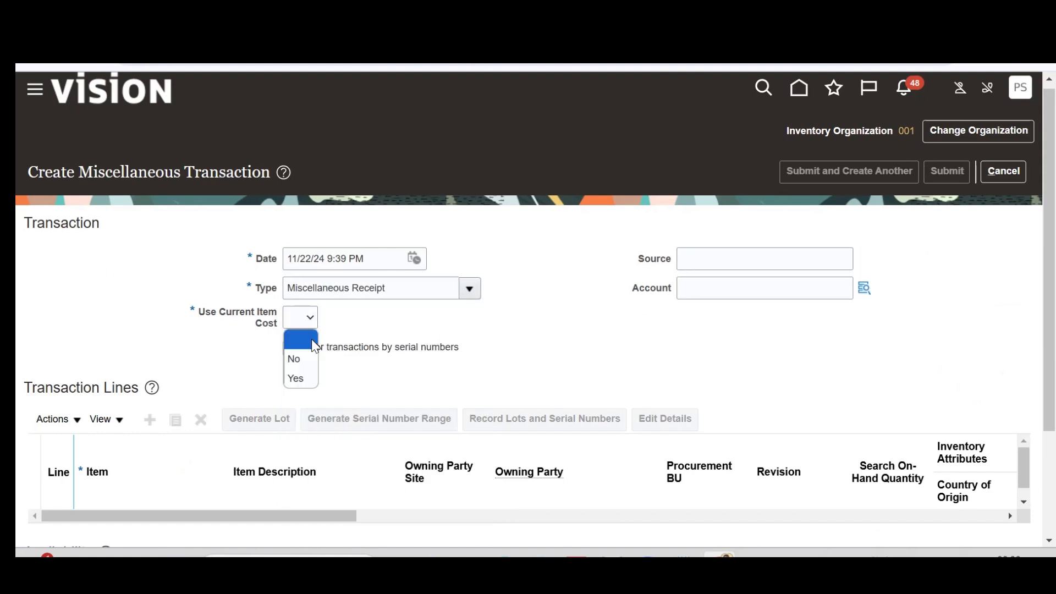
click(307, 380)
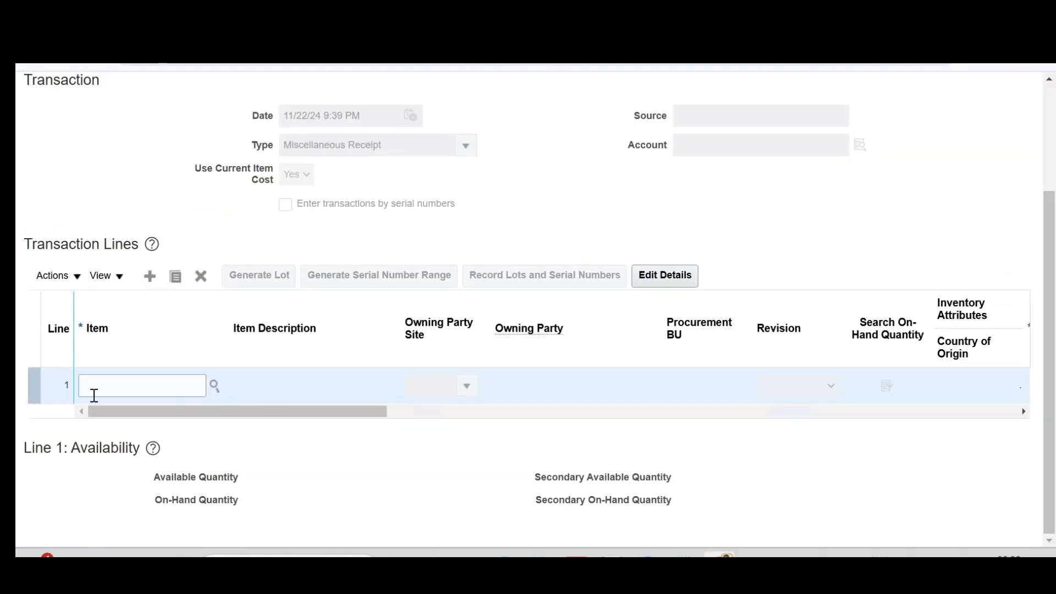
click(97, 389)
text(AS10111)
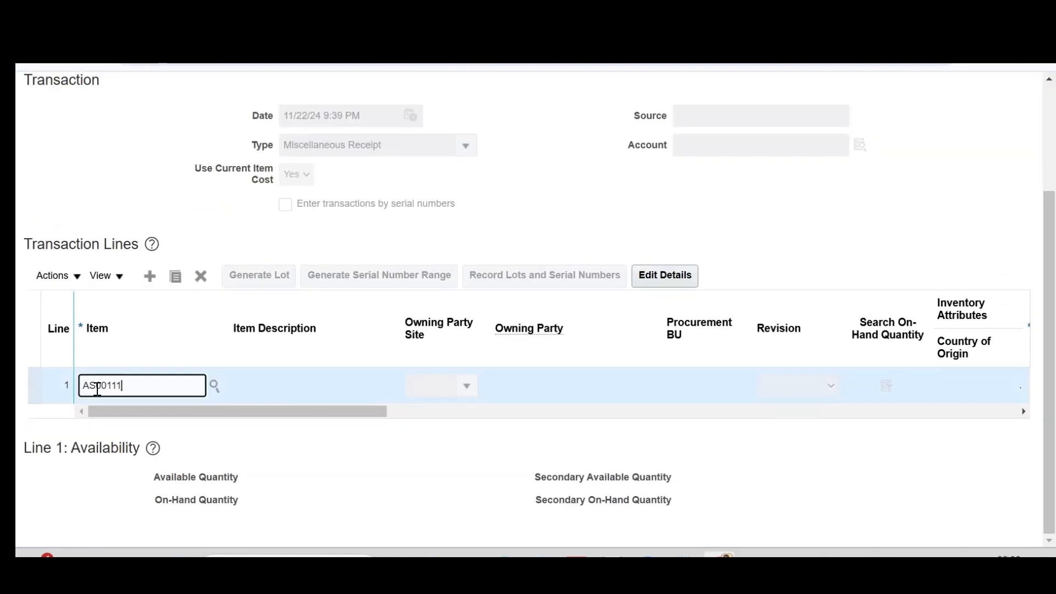
key(Tab)
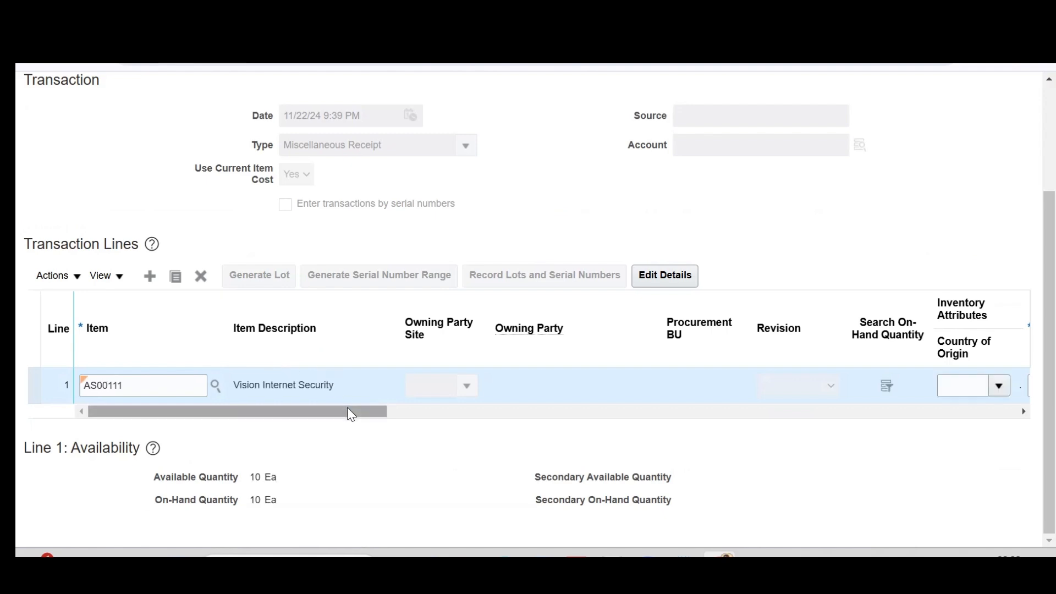
Check the default subinventory on the AS00111 line and cancel the miscellaneous transaction, discarding its unsaved changes.
drag(351, 414, 517, 422)
drag(532, 385, 498, 385)
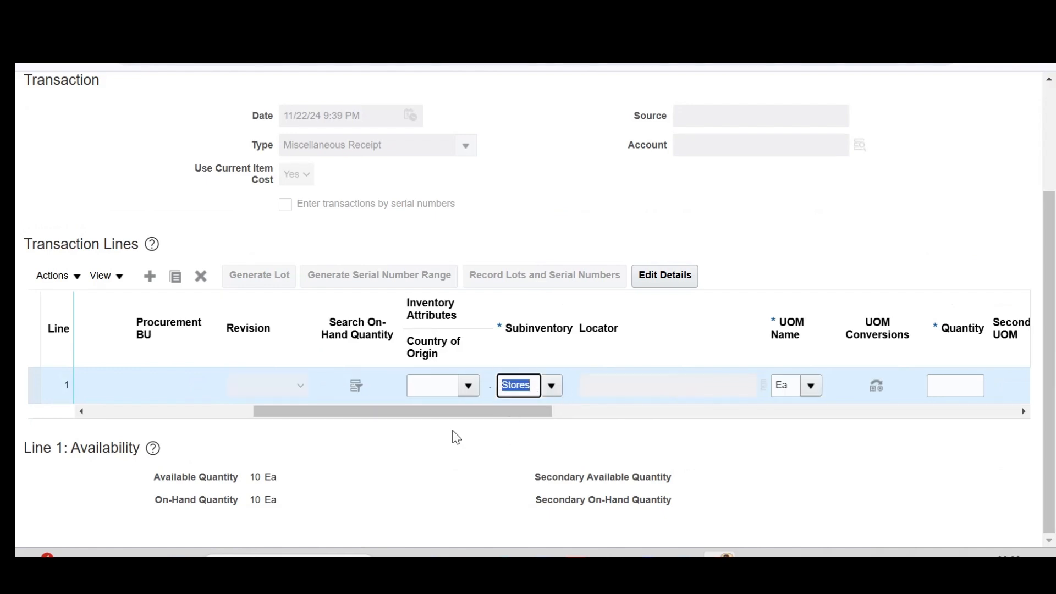
drag(329, 418, 203, 420)
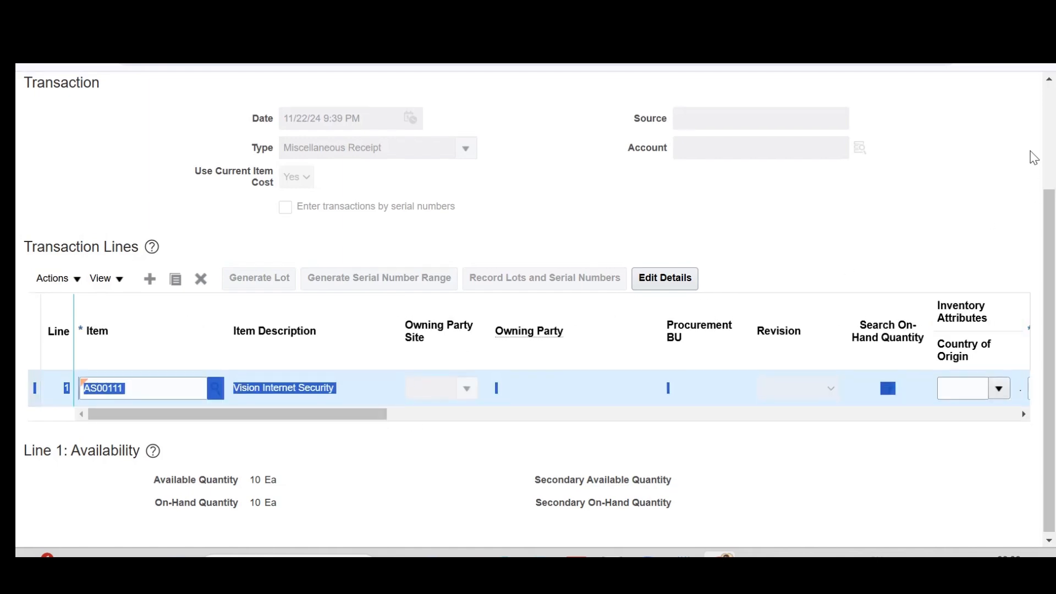
scroll(1030, 157, up, 3)
click(1012, 176)
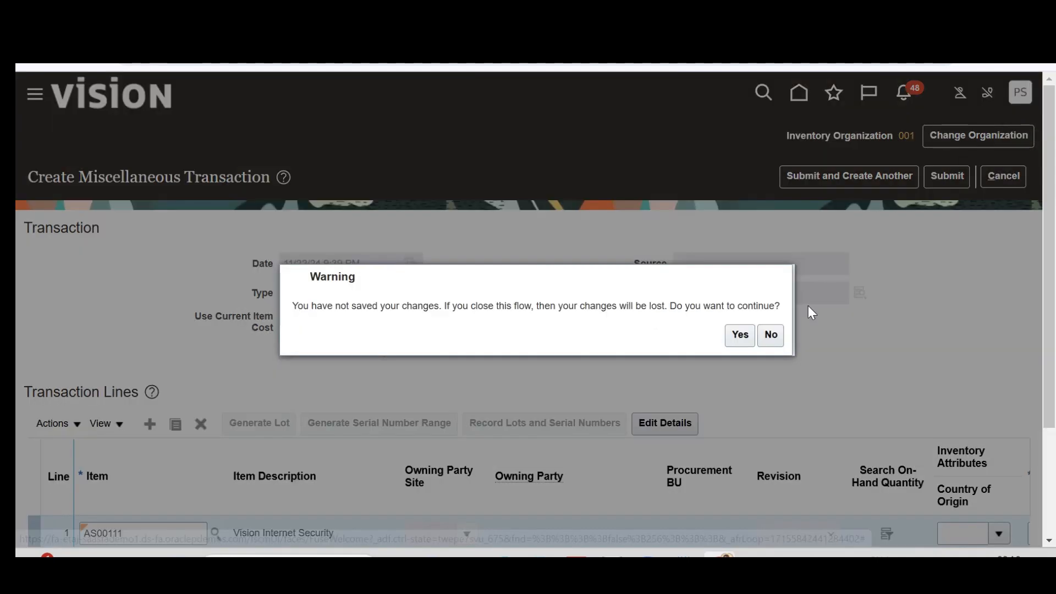
click(740, 334)
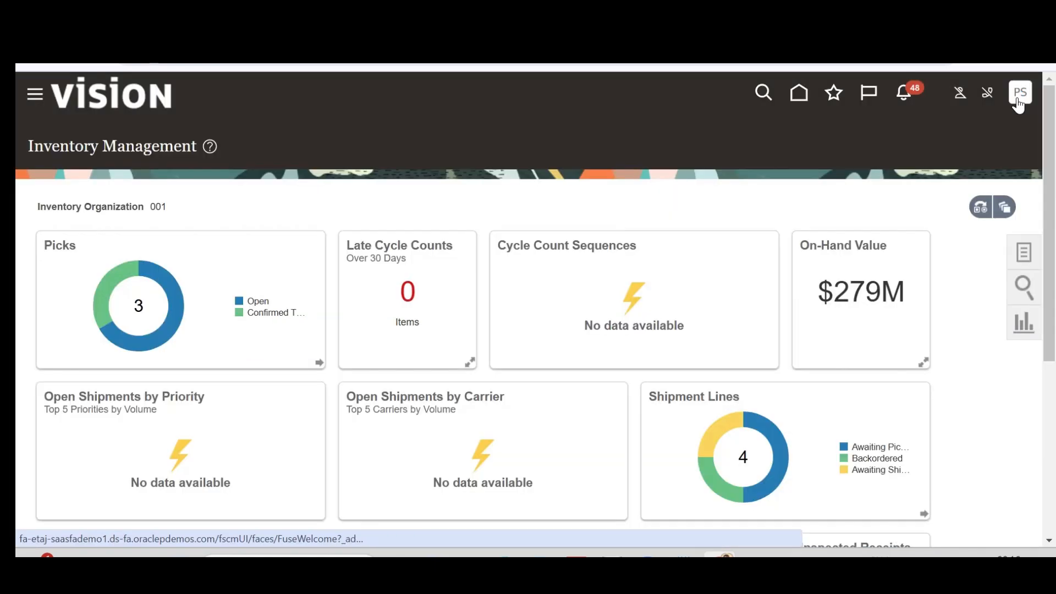
Go to Setup and Maintenance and display all tasks of the Inventory Management functional area.
click(1017, 108)
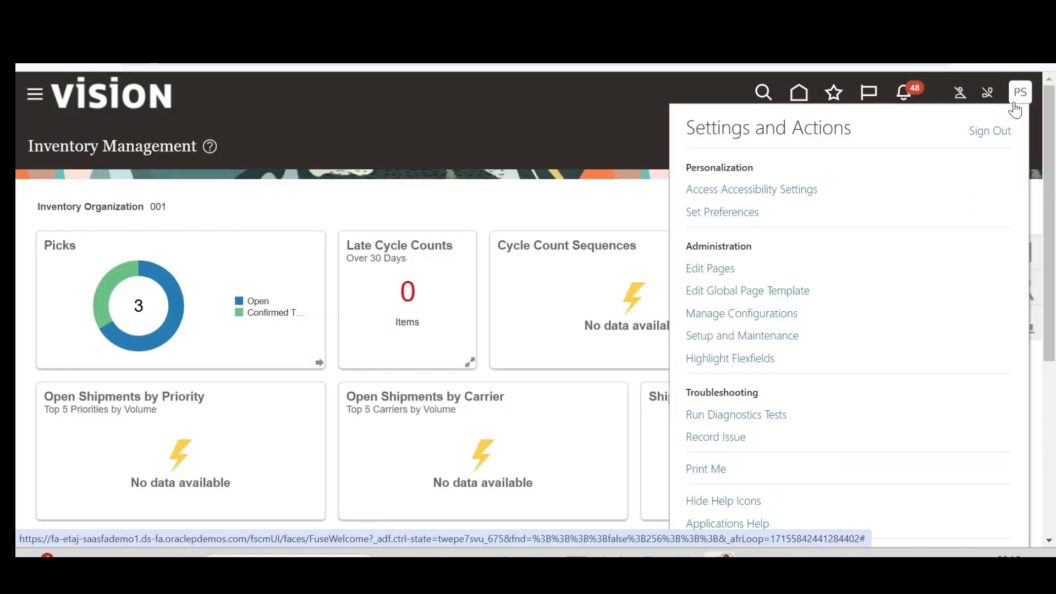
click(770, 342)
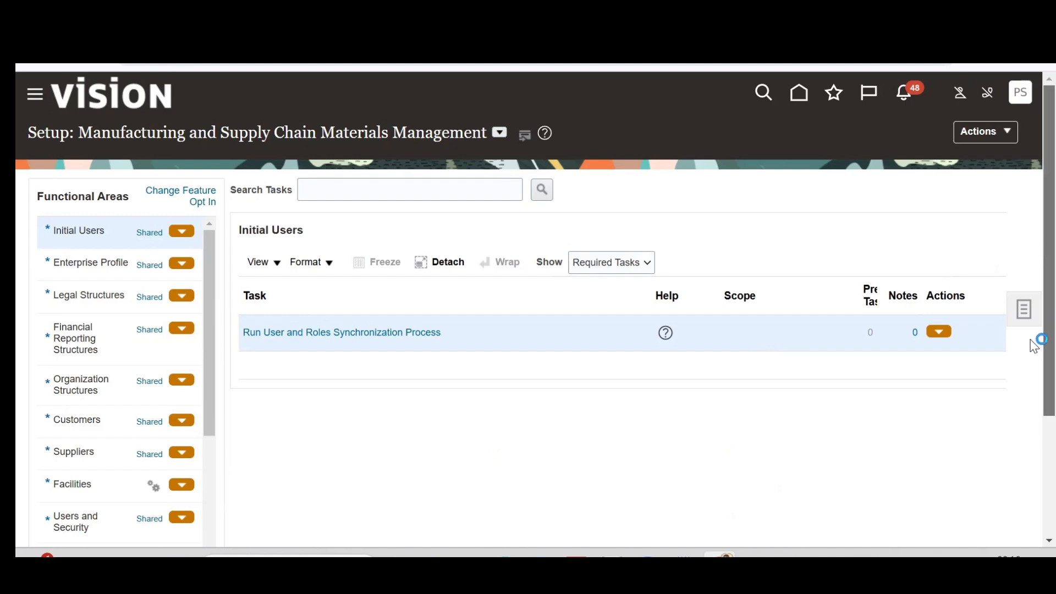
scroll(433, 322, down, 3)
drag(213, 242, 214, 324)
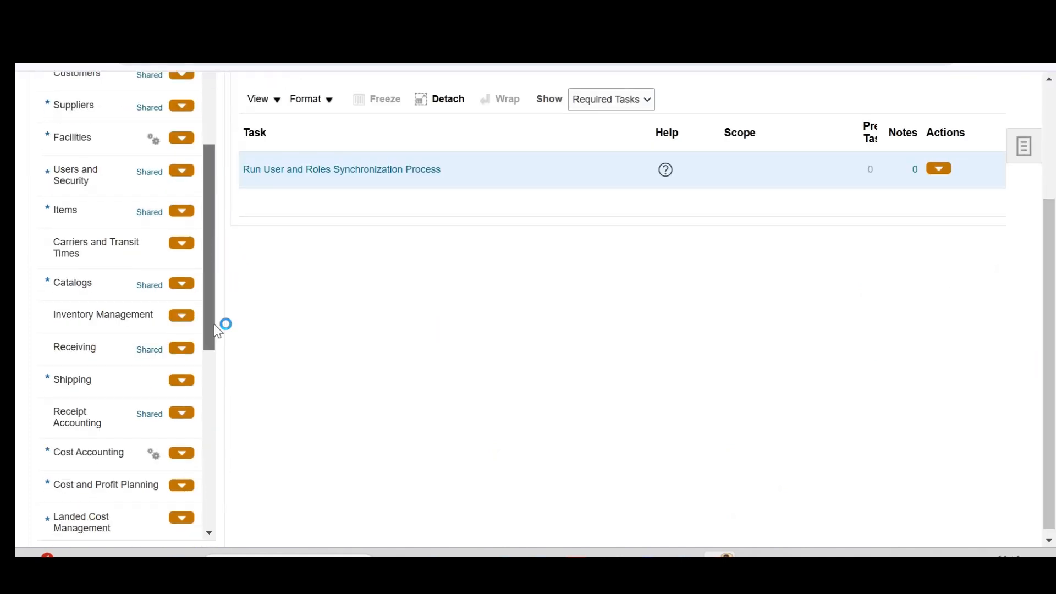
click(110, 310)
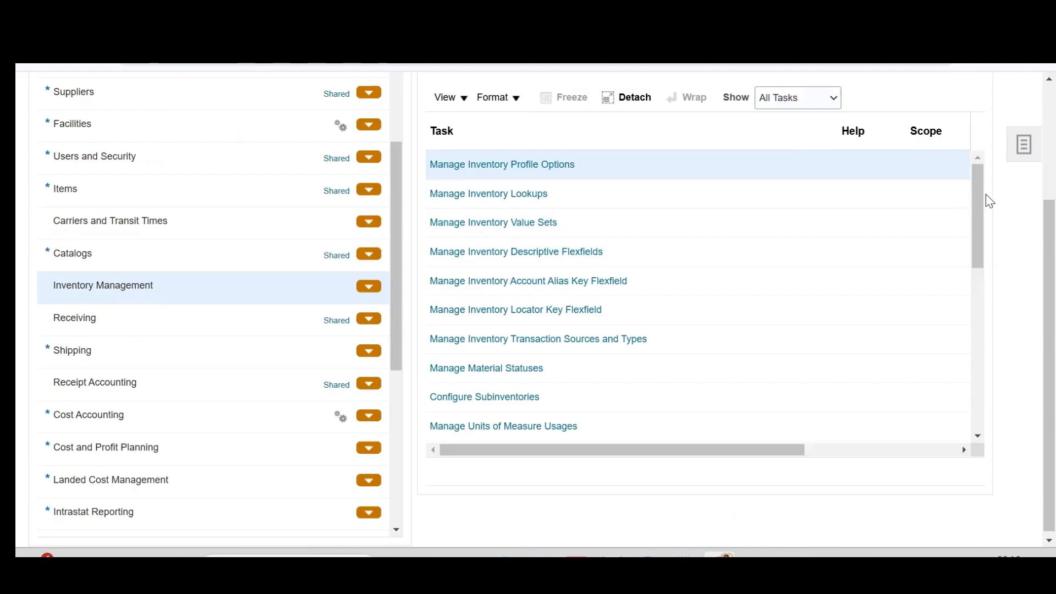
Find the Configure Item Transaction Defaults task in the Inventory Management task list and open it.
scroll(984, 231, right, 6)
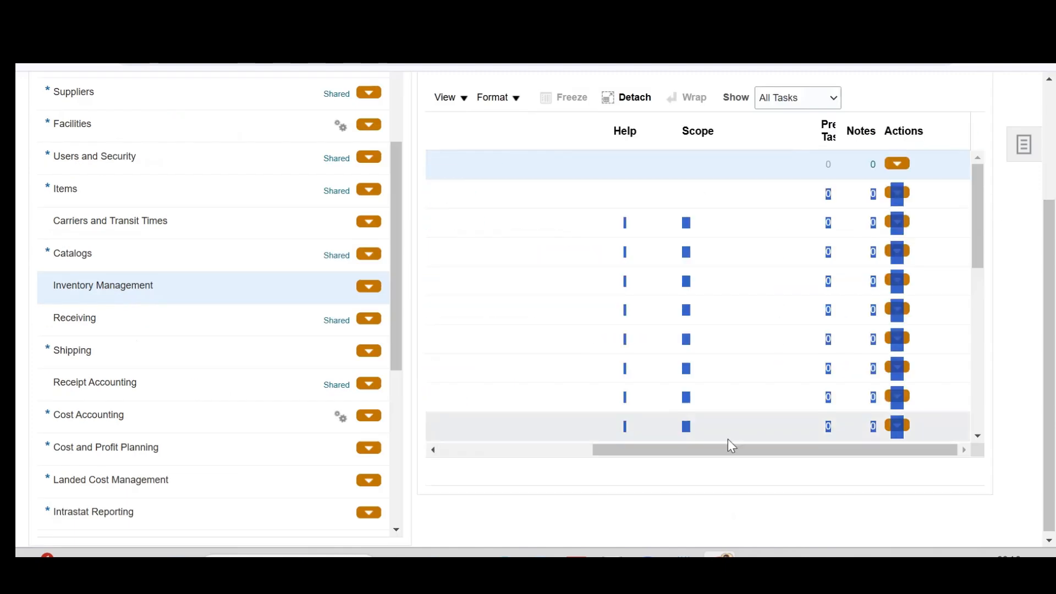
drag(732, 454, 526, 476)
click(695, 506)
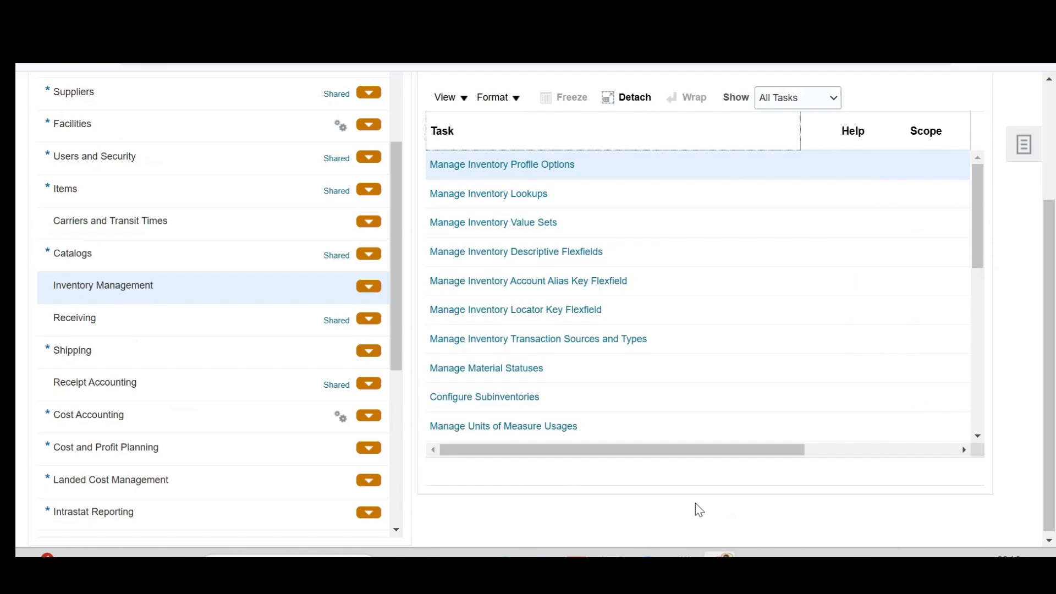
drag(980, 217, 988, 357)
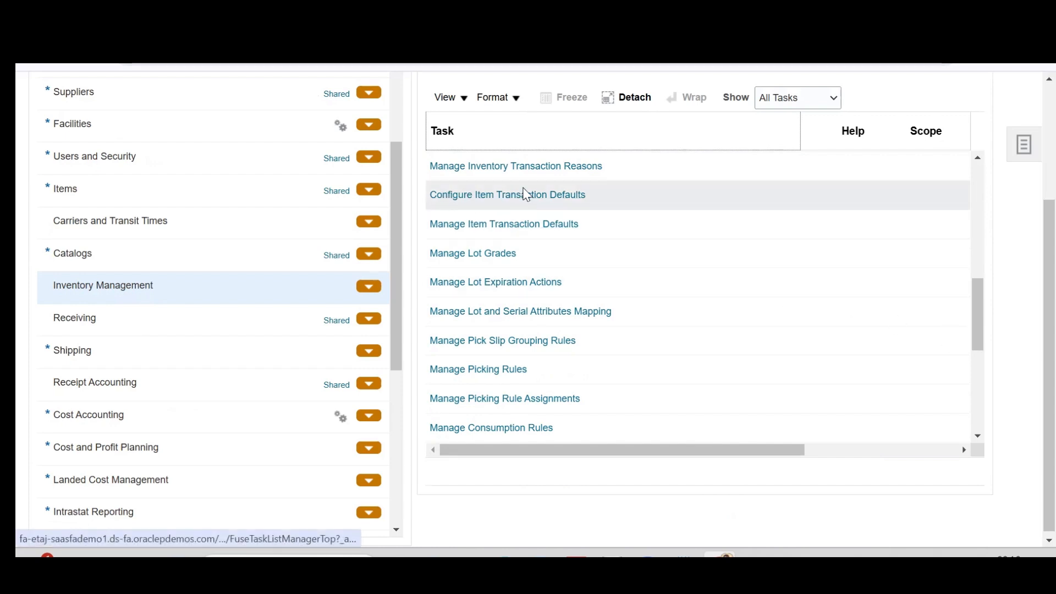
click(542, 202)
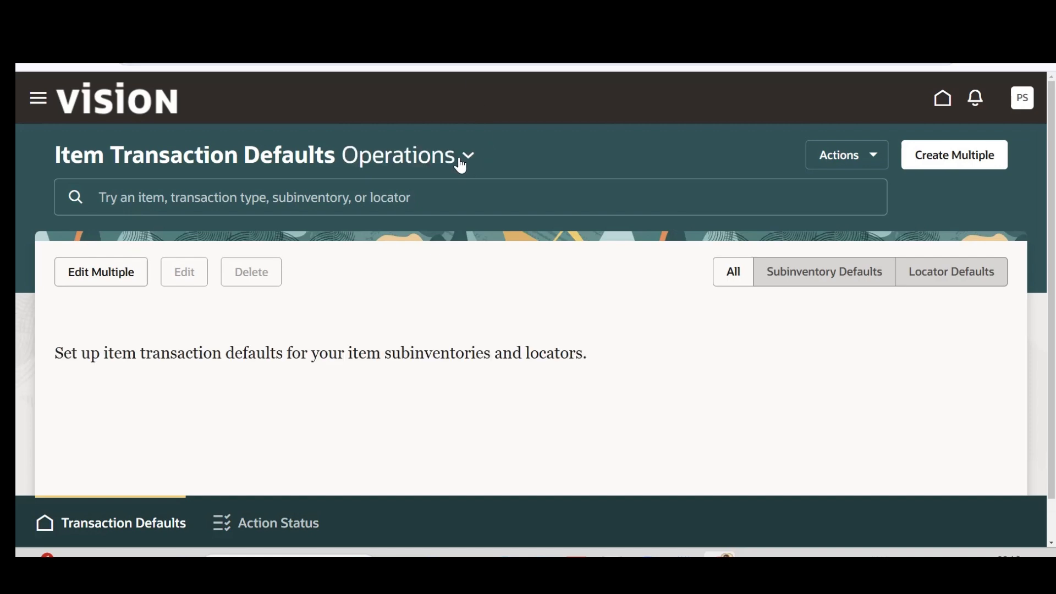
Switch the Item Transaction Defaults page to the Seattle organization.
click(462, 165)
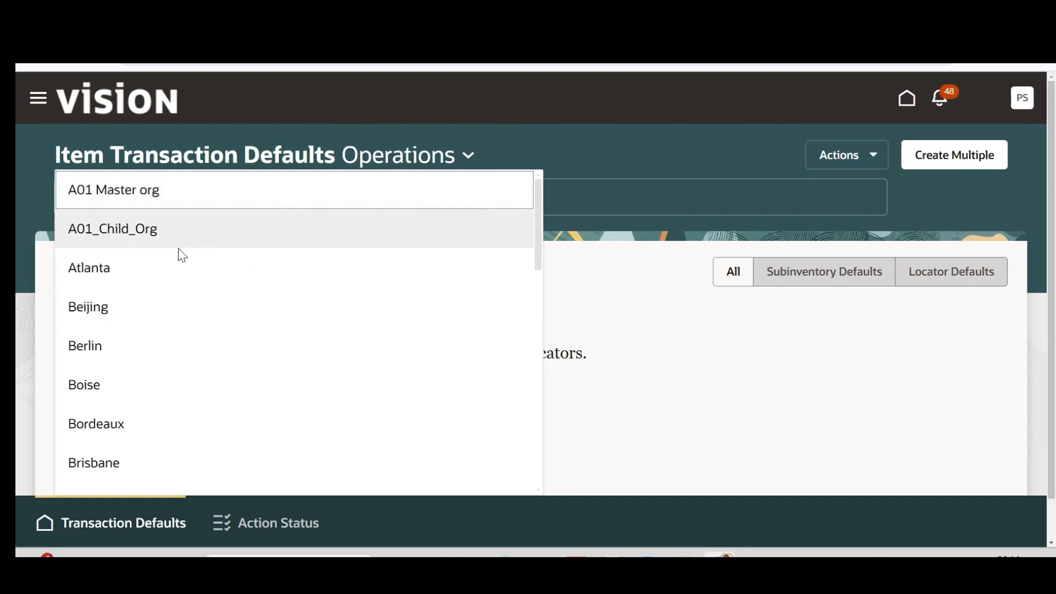
click(155, 266)
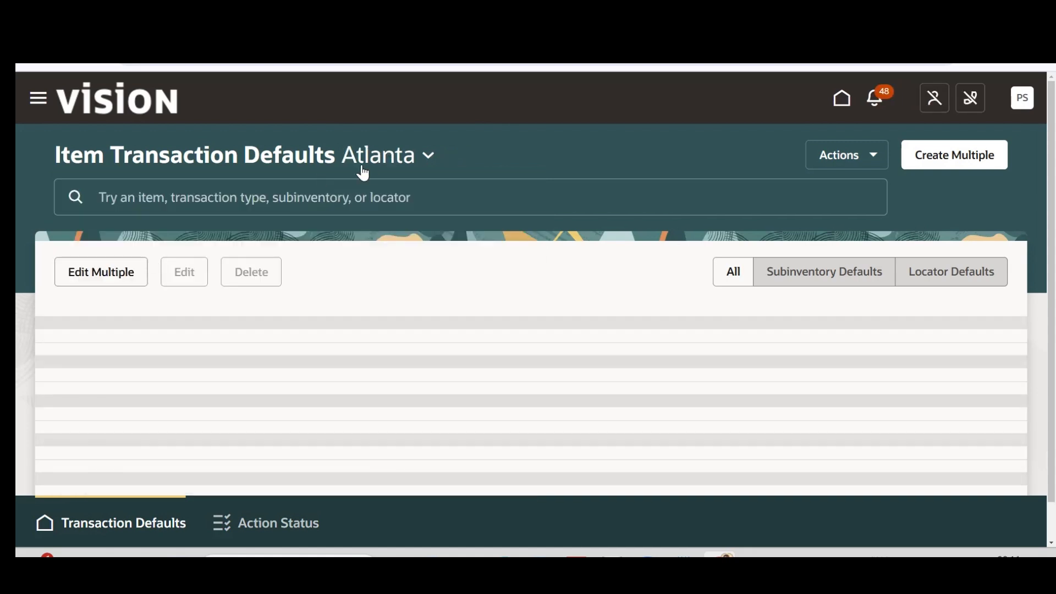
click(377, 172)
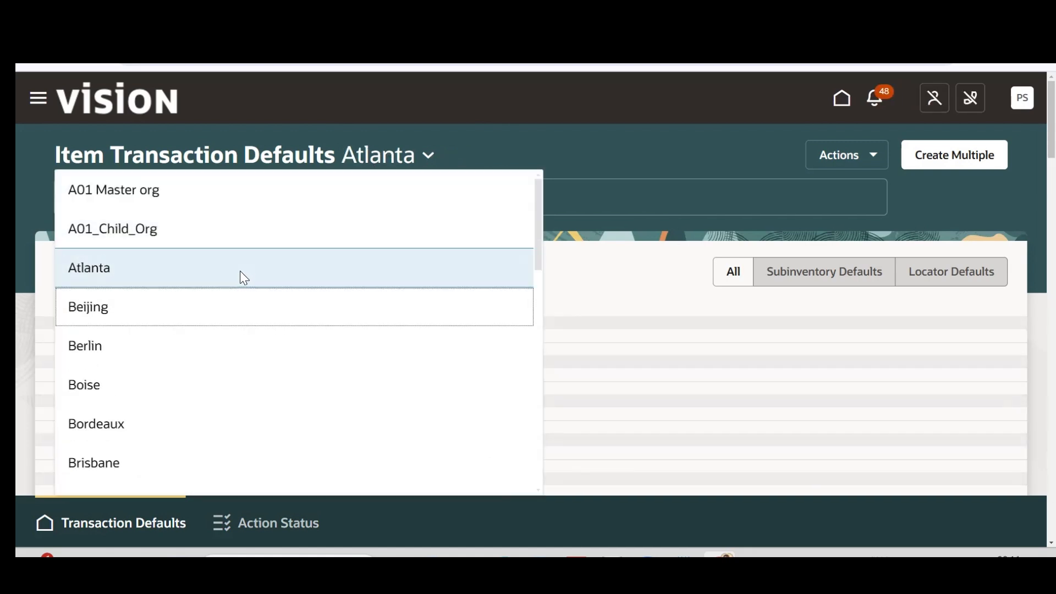
scroll(241, 272, down, 15)
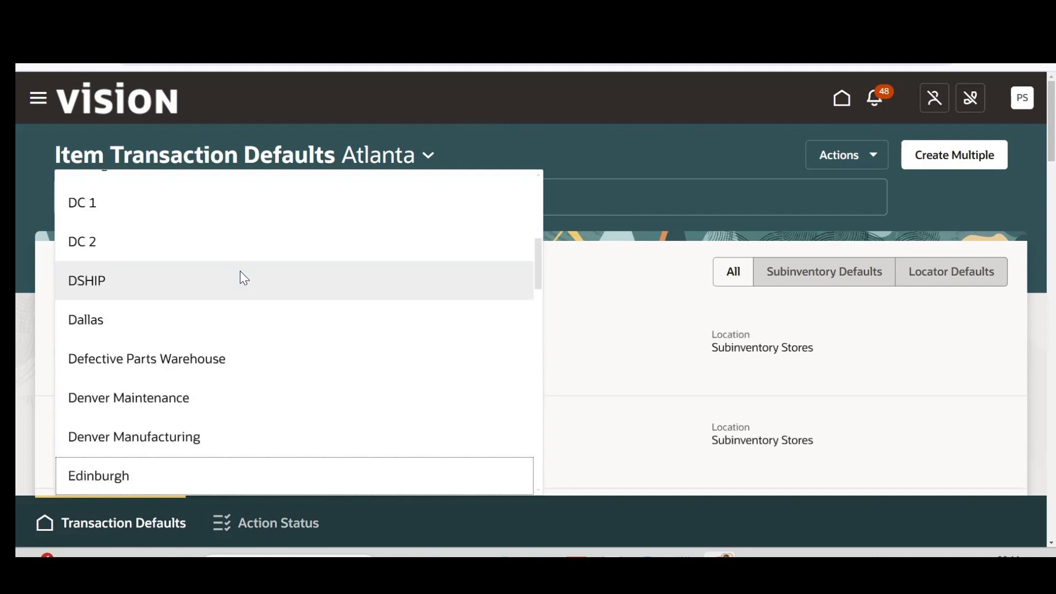
scroll(240, 271, down, 15)
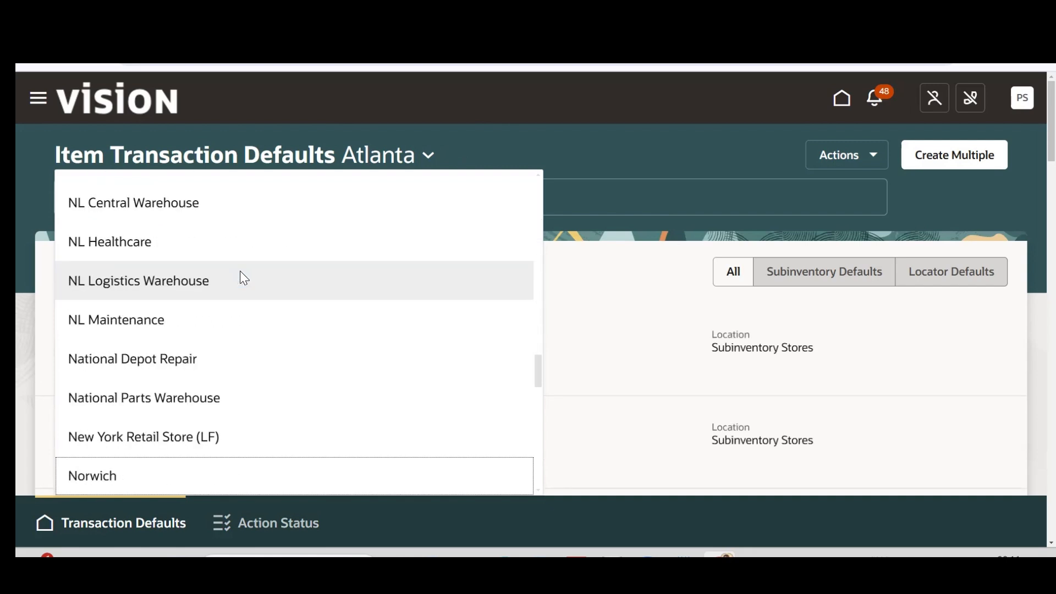
scroll(240, 272, down, 15)
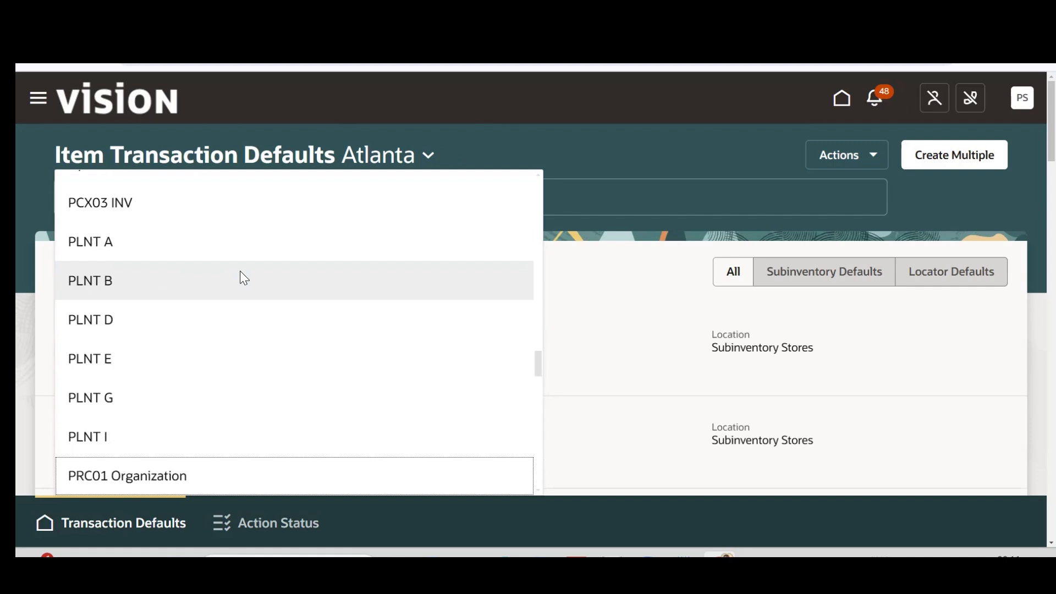
scroll(244, 278, down, 10)
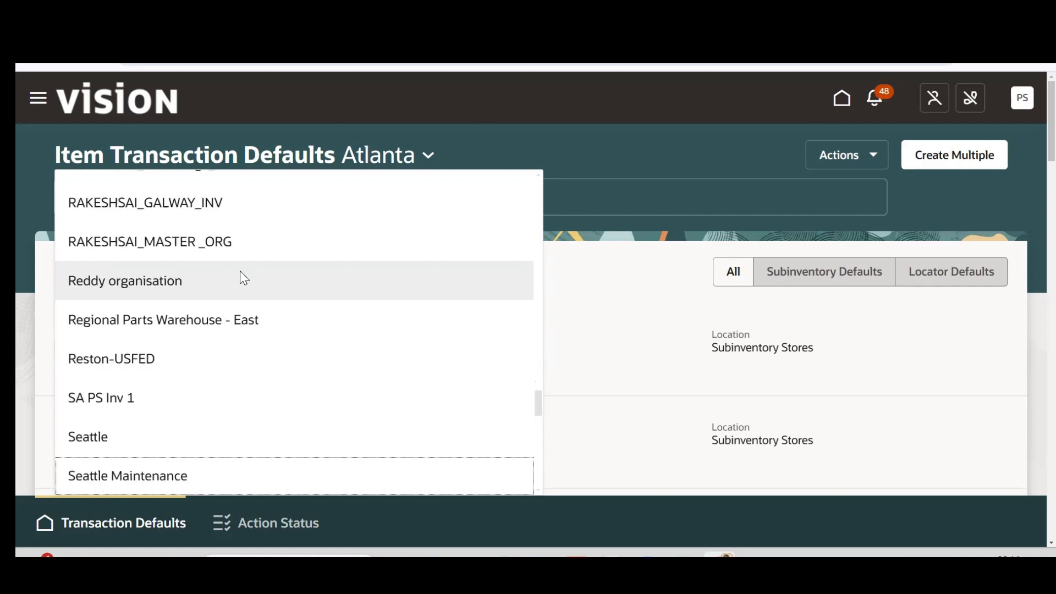
scroll(244, 279, down, 3)
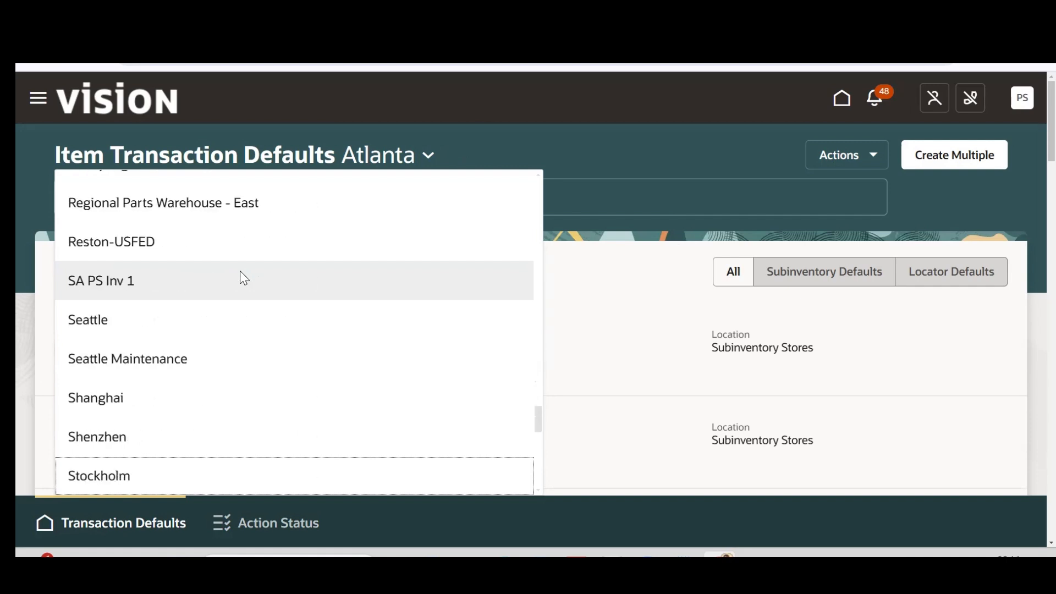
click(148, 309)
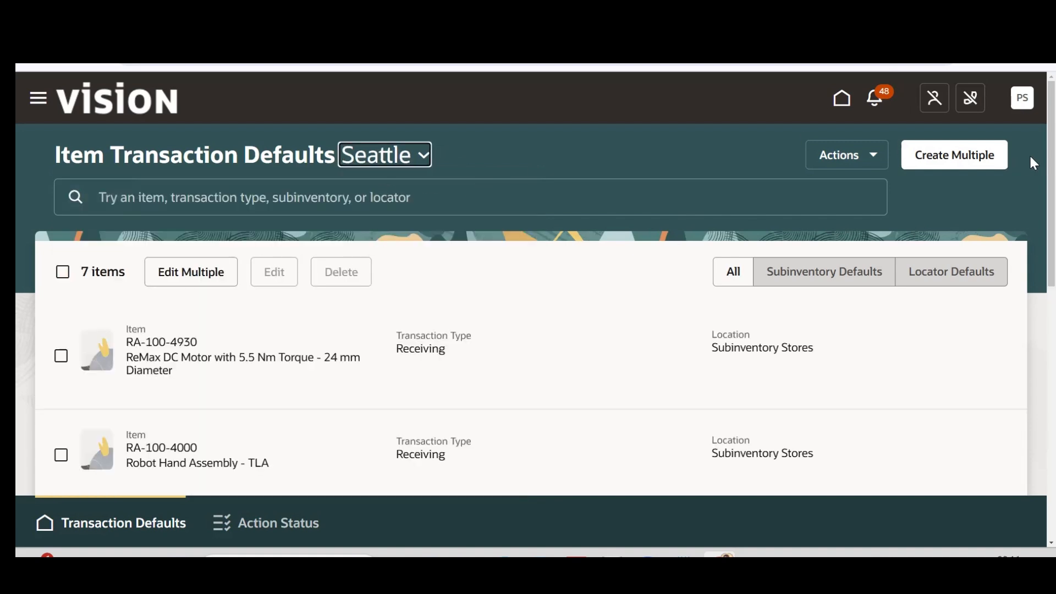
Review Seattle's item transaction defaults, filtering by Subinventory Defaults and Locator Defaults before returning to the All view.
scroll(1028, 154, down, 6)
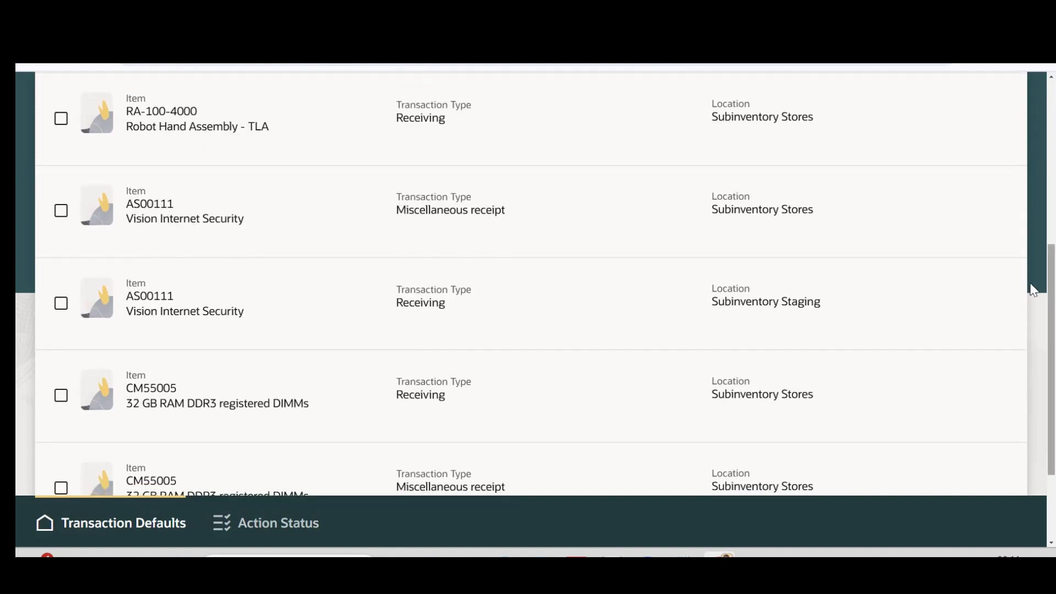
scroll(1032, 209, up, 6)
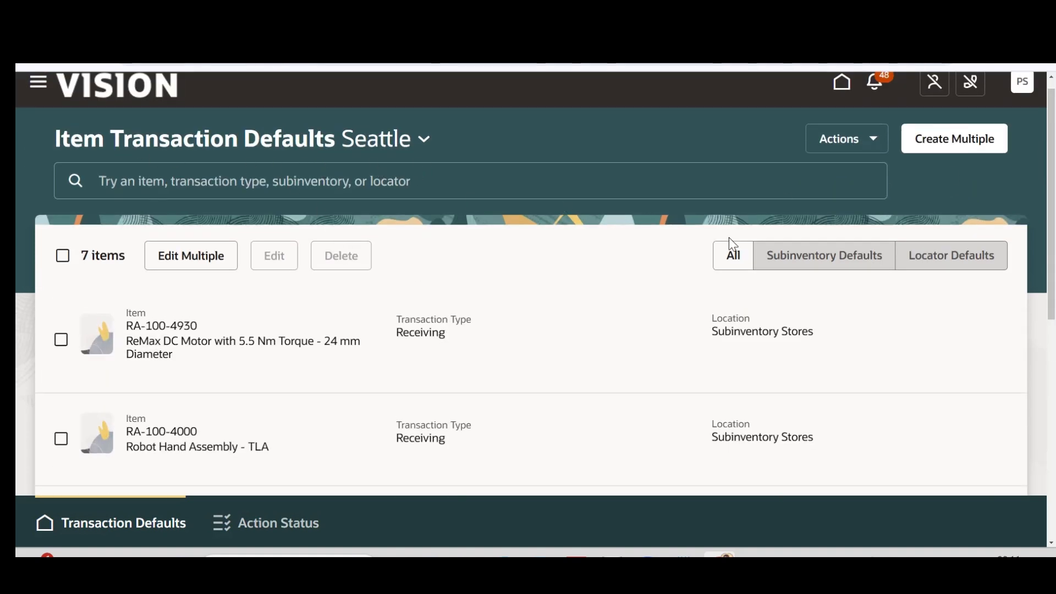
scroll(1028, 144, up, 1)
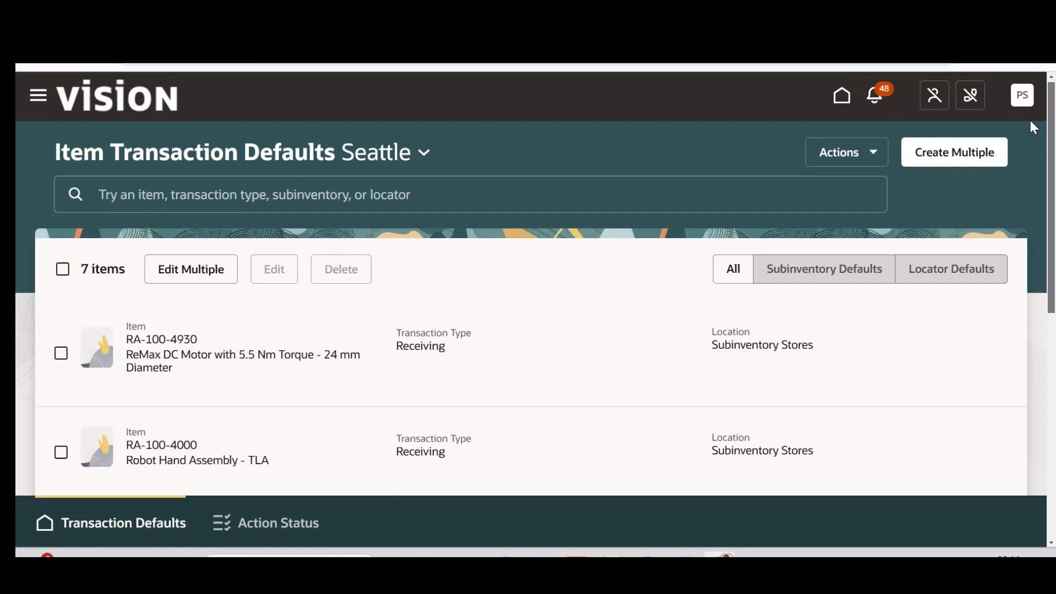
click(845, 285)
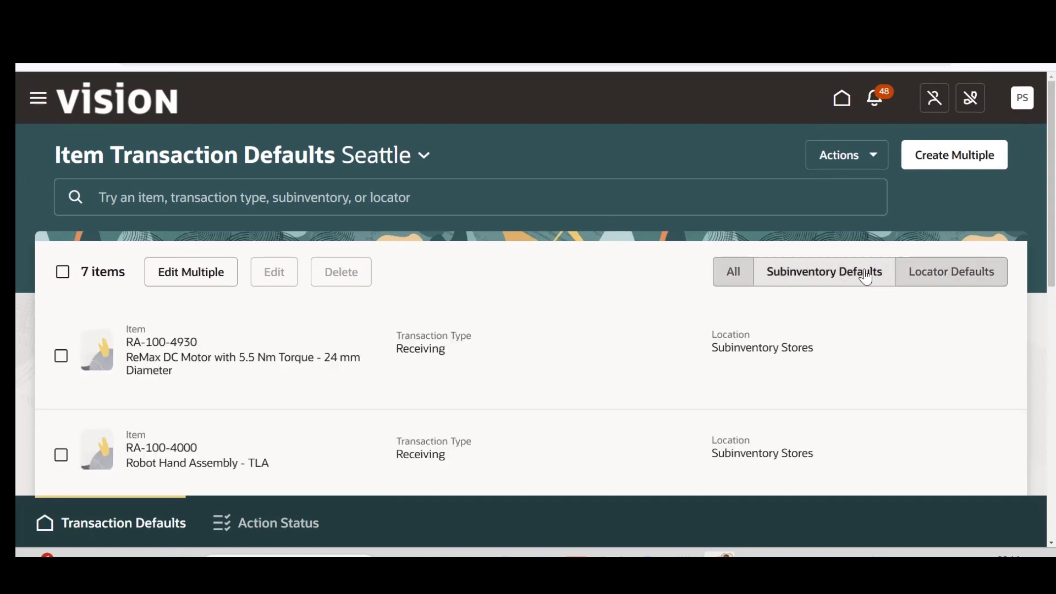
click(942, 270)
click(733, 275)
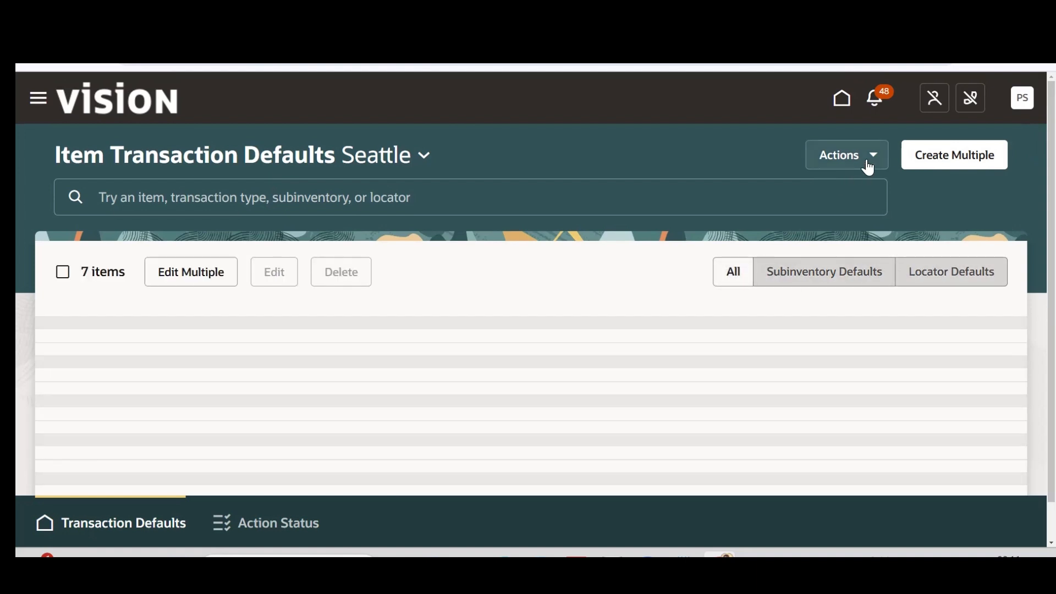
Open the Create by Item form, examine its item, transaction type and location sections, and cancel it.
click(871, 166)
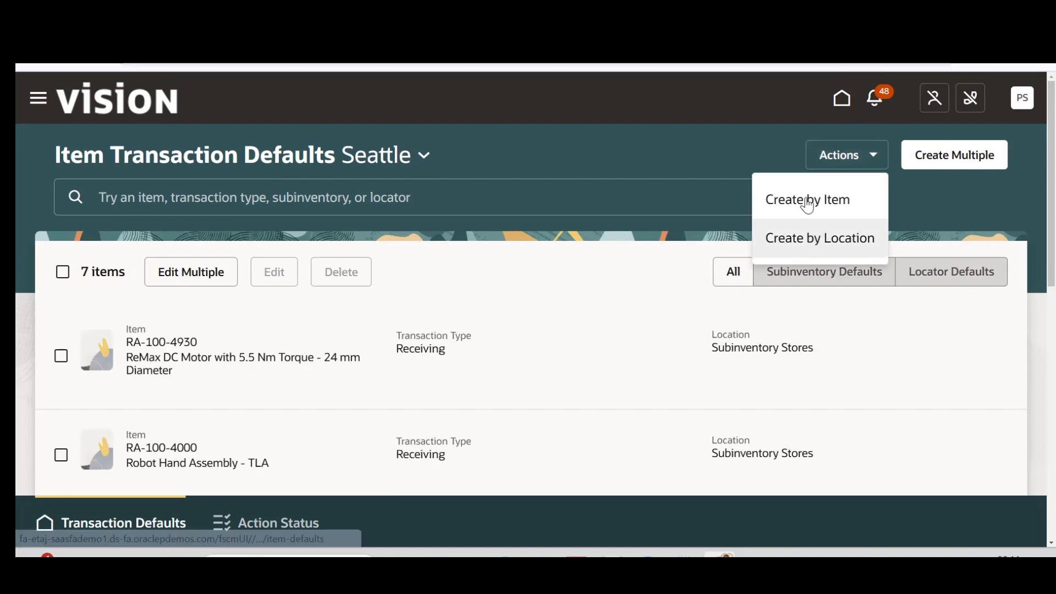
click(809, 203)
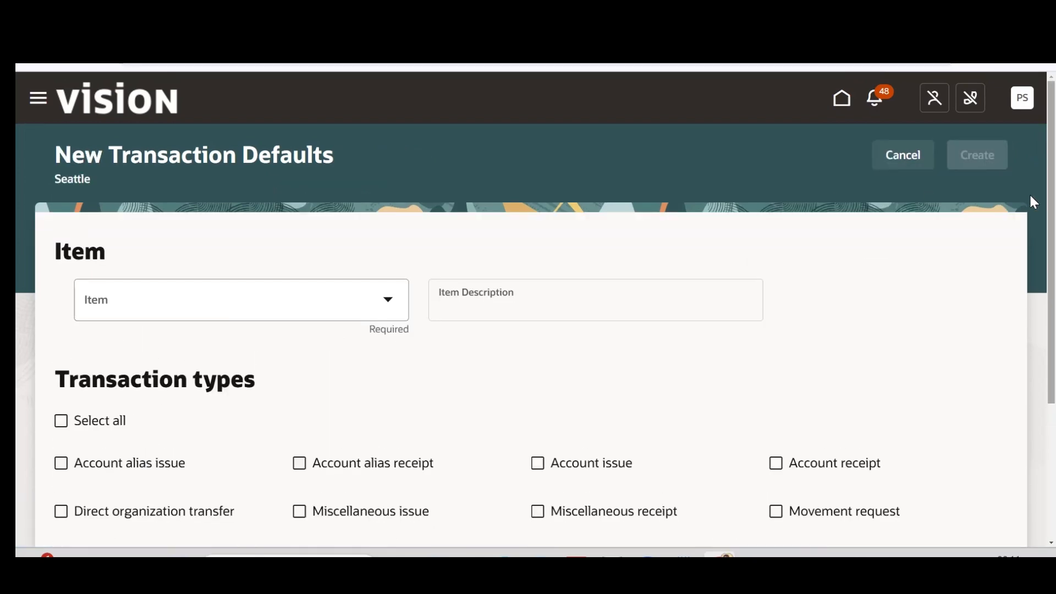
scroll(1031, 297, down, 3)
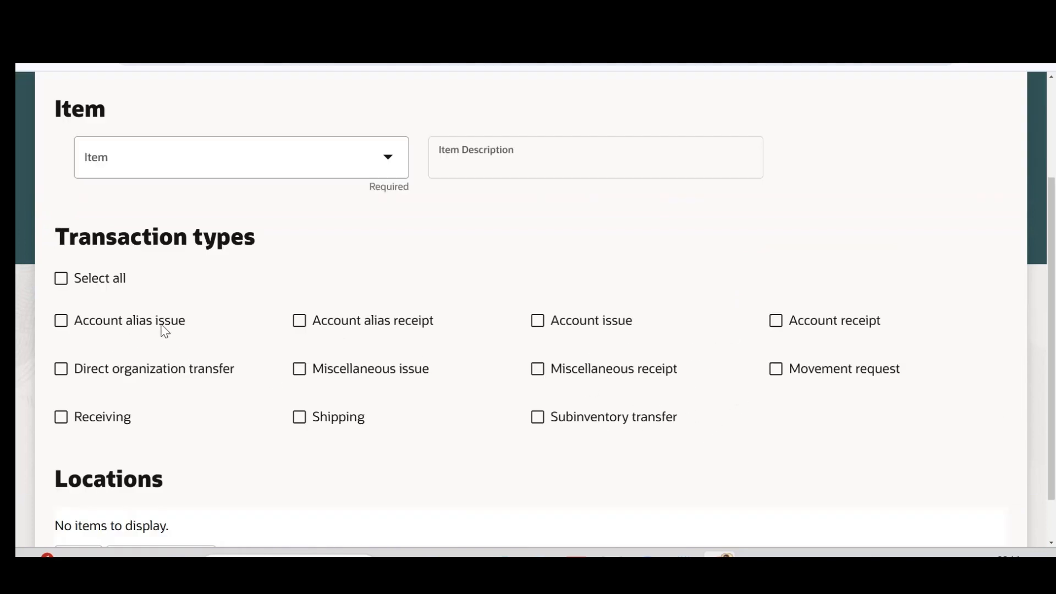
drag(186, 324, 78, 330)
click(238, 230)
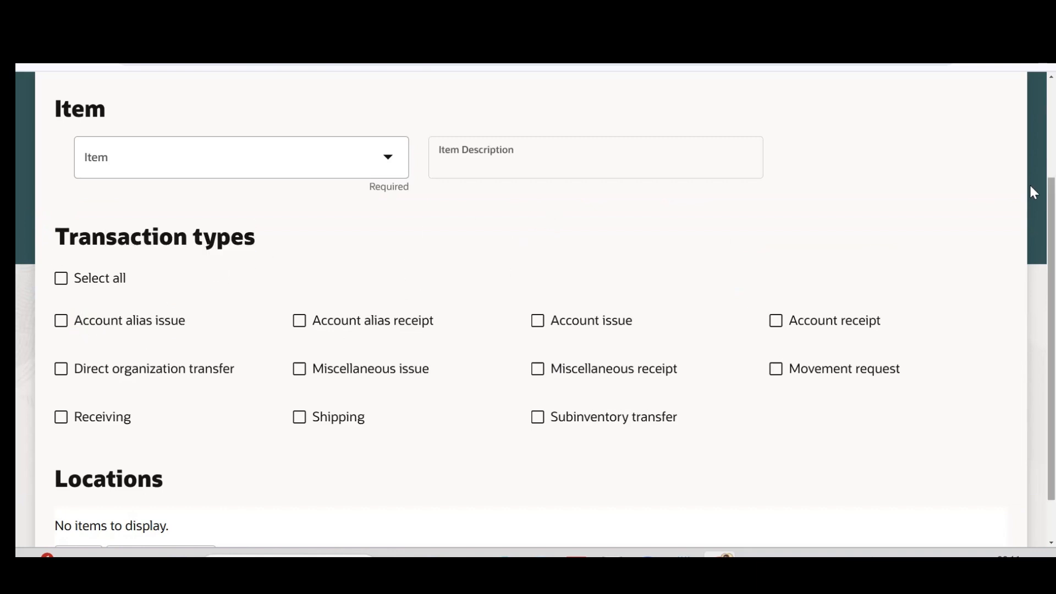
scroll(1030, 220, down, 1)
scroll(1028, 165, up, 3)
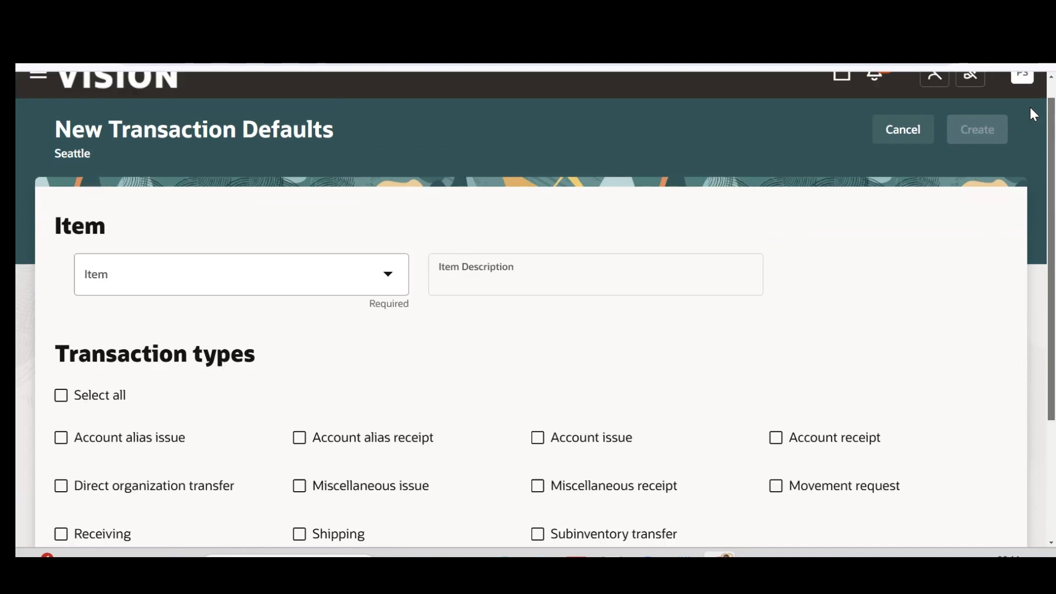
click(915, 131)
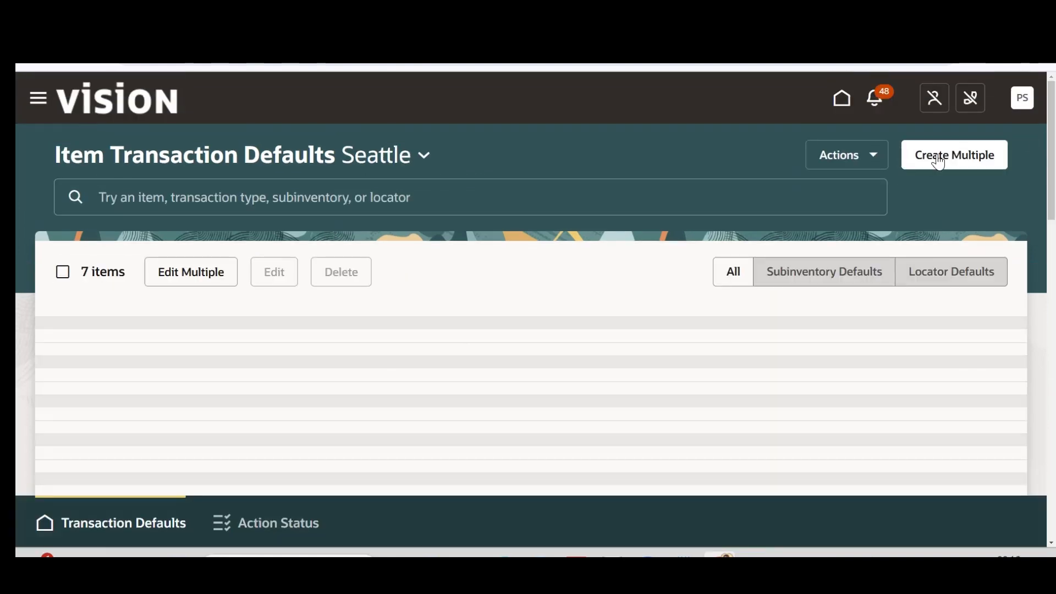
Start creating multiple transaction defaults and download the Create Item Transaction Defaults.csv template.
click(941, 161)
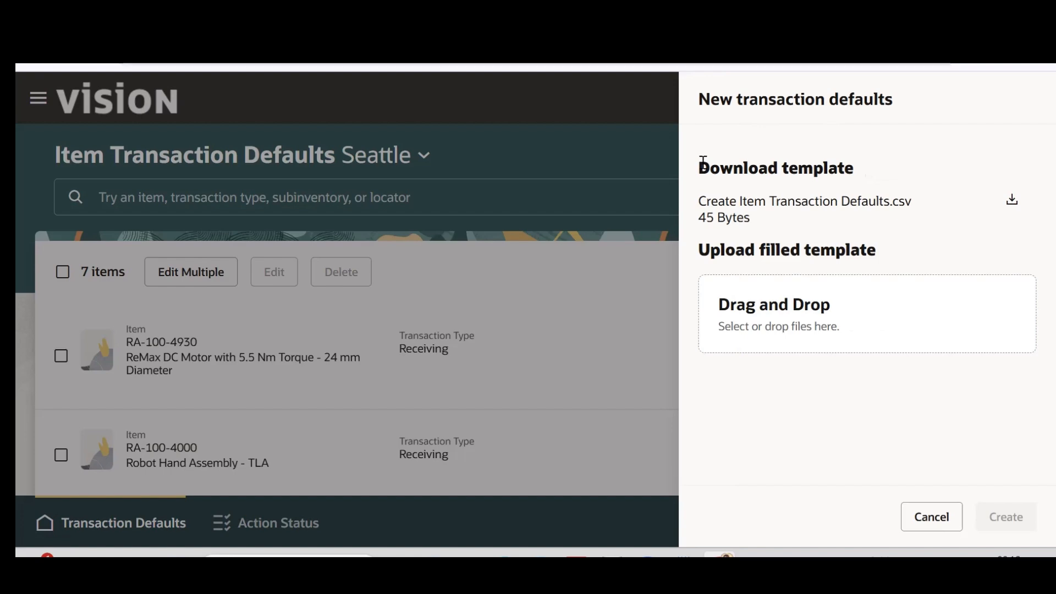
drag(702, 164, 859, 172)
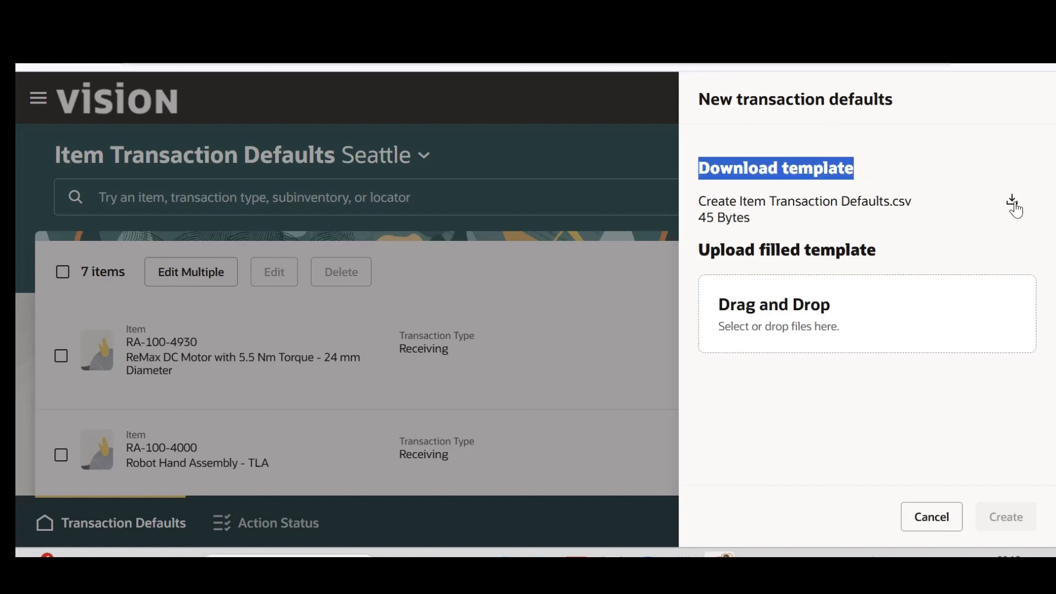
click(1013, 204)
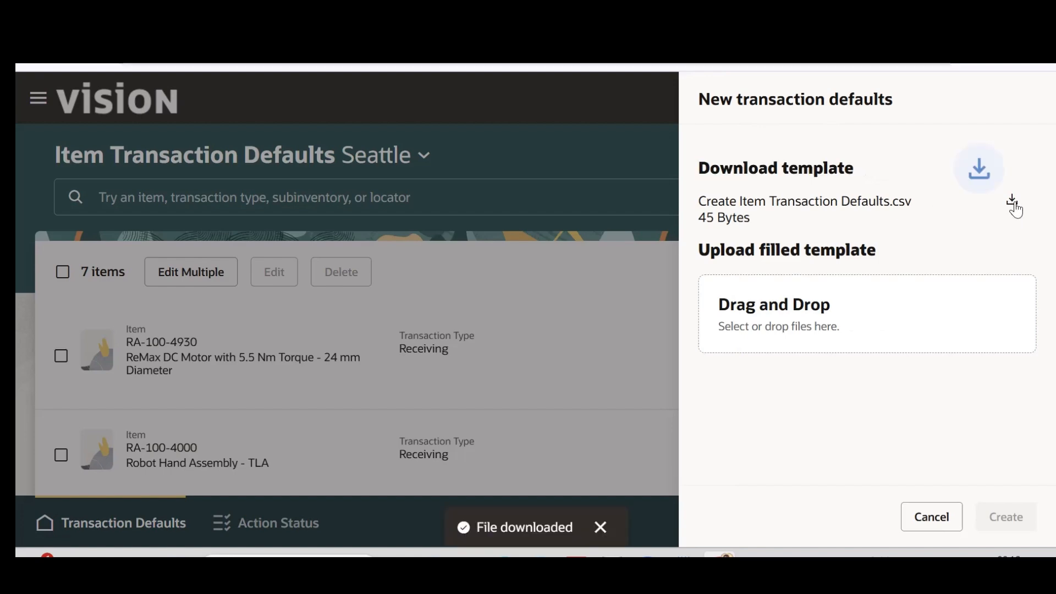
Switch to File Explorer and open the Create Item Transaction Defaults CSV file from the Downloads folder.
mouse_move(890, 100)
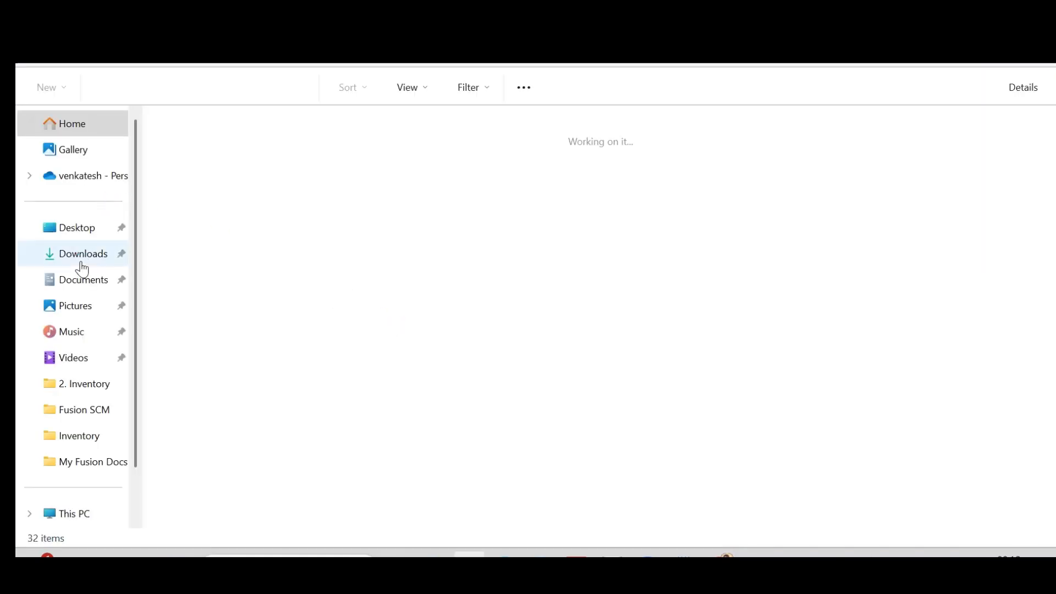
click(80, 258)
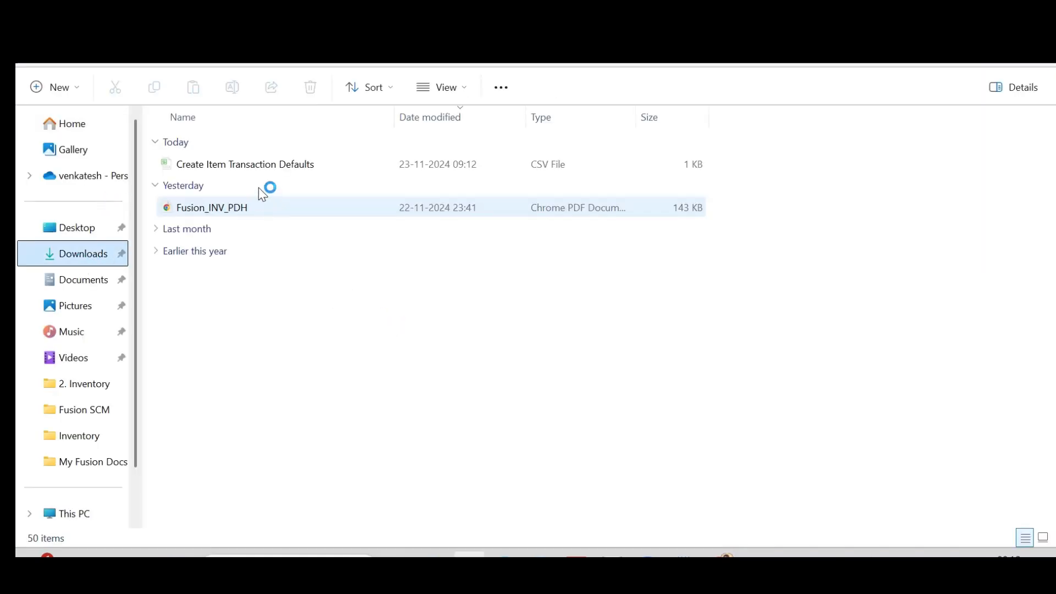
click(241, 163)
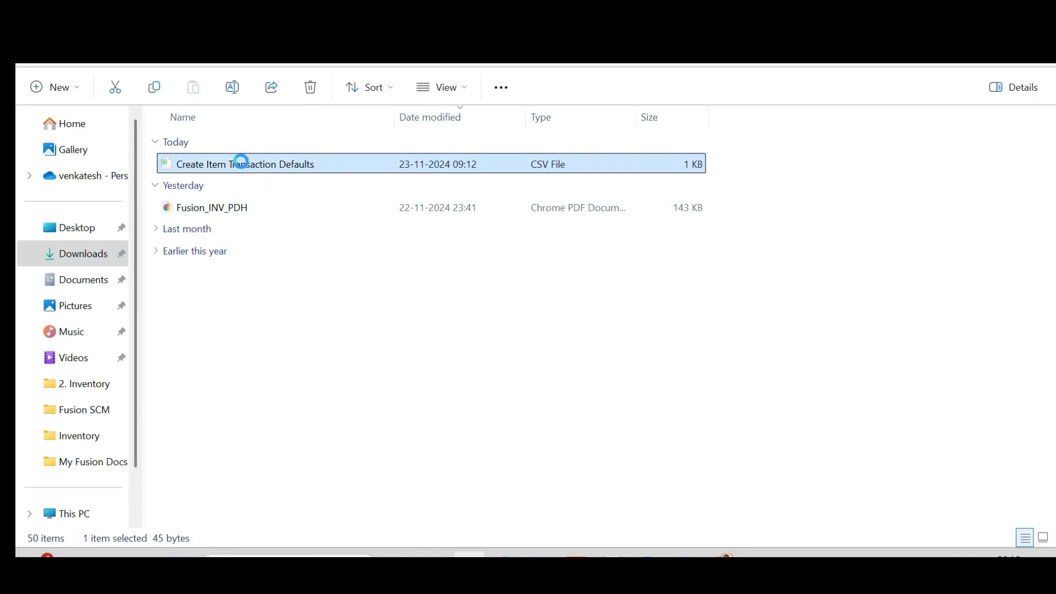
double_click(241, 163)
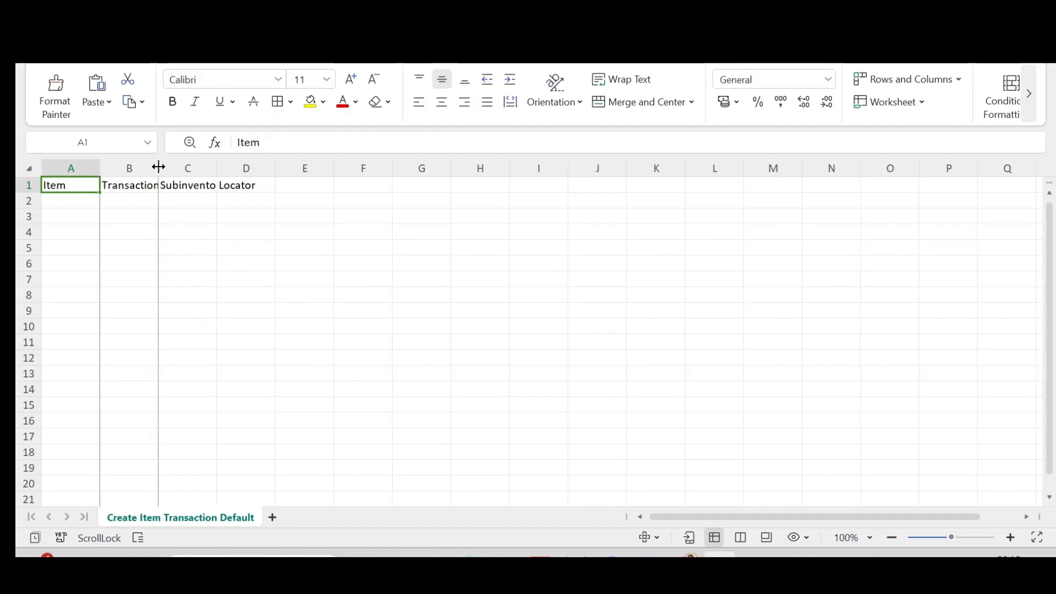
Fit the Transaction Type and Subinventory columns to the width of their headings.
double_click(157, 165)
click(186, 196)
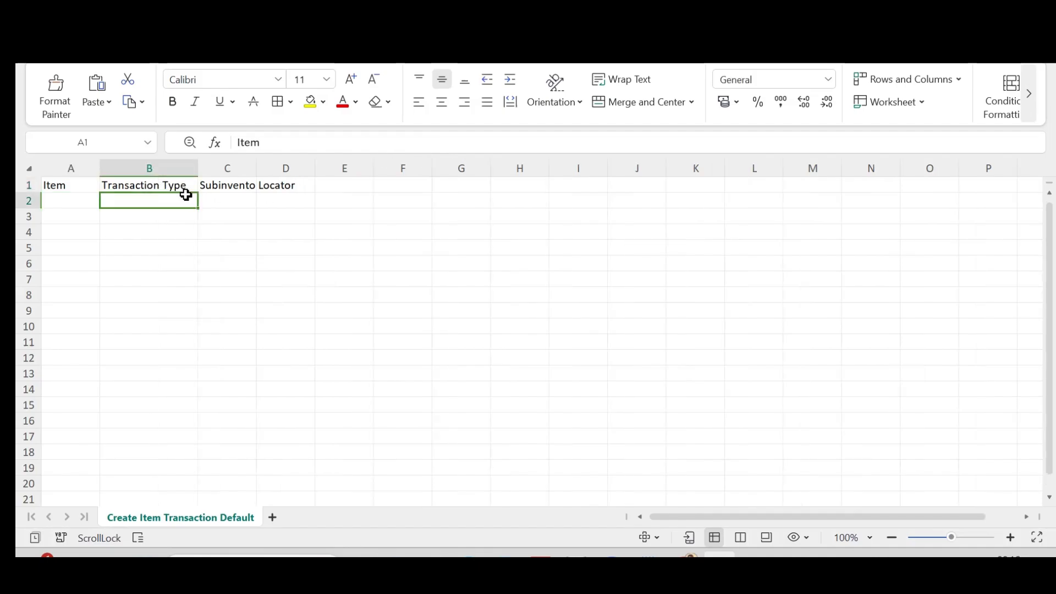
double_click(259, 171)
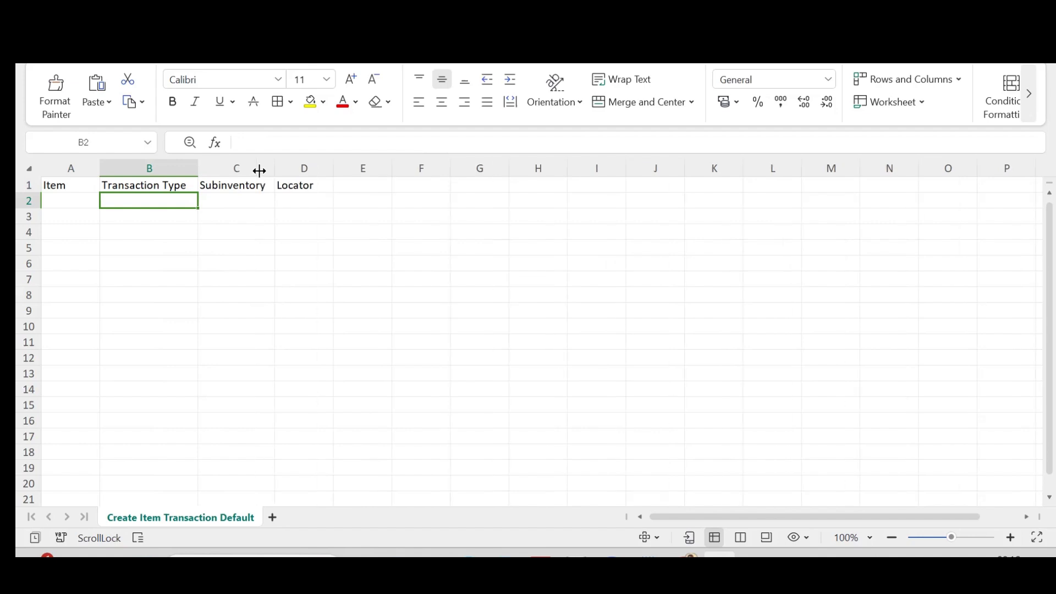
Copy item number AS25125 from the Notepad notes into cell A2 of the template.
key(alt+Tab)
key(alt+Tab)
key(alt+Tab)
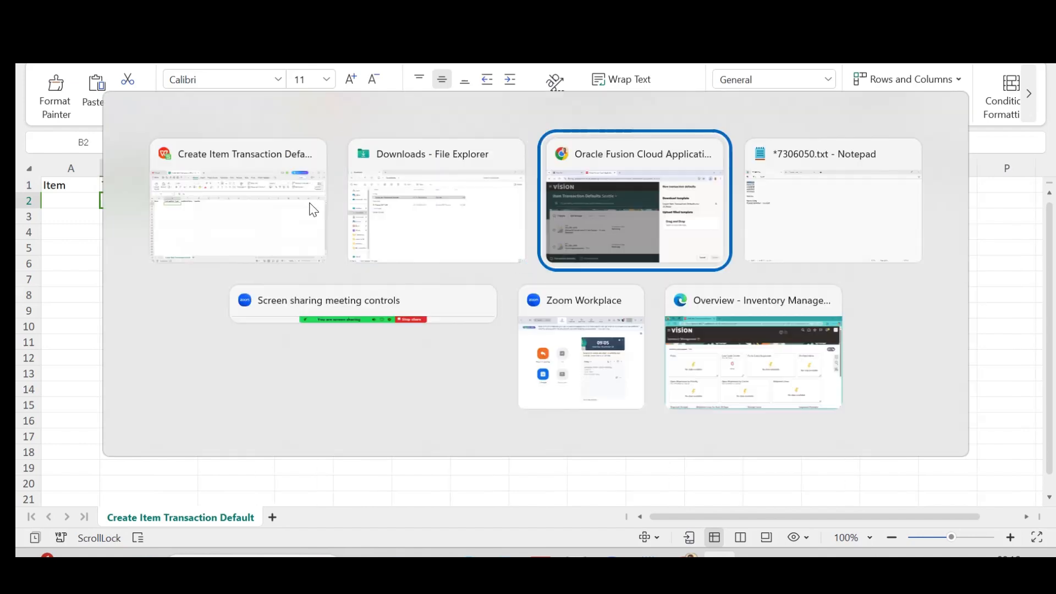
double_click(78, 88)
key(ctrl+c)
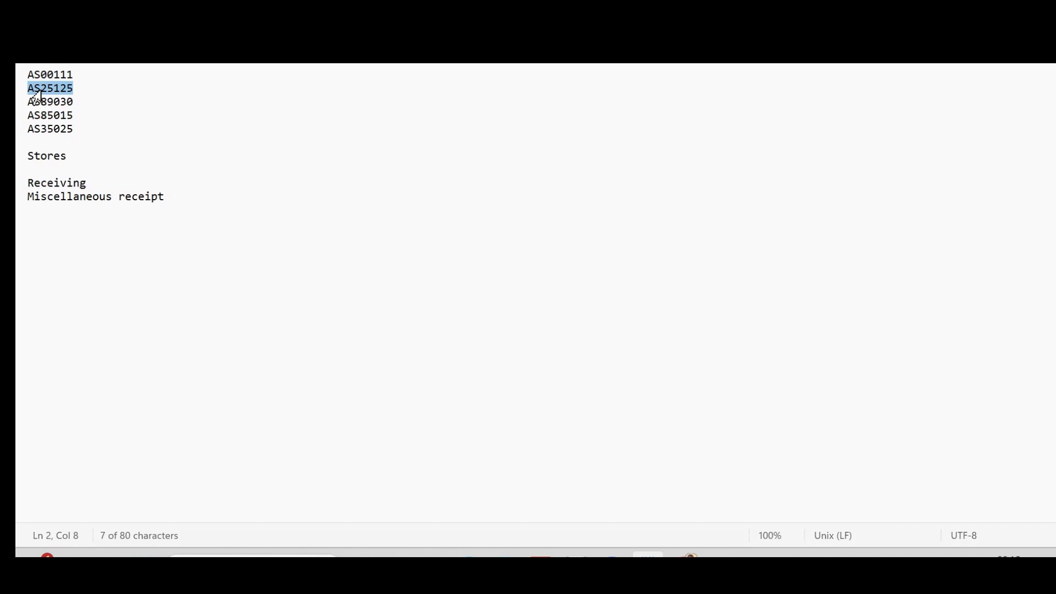
key(alt+Tab)
click(64, 198)
key(ctrl+v)
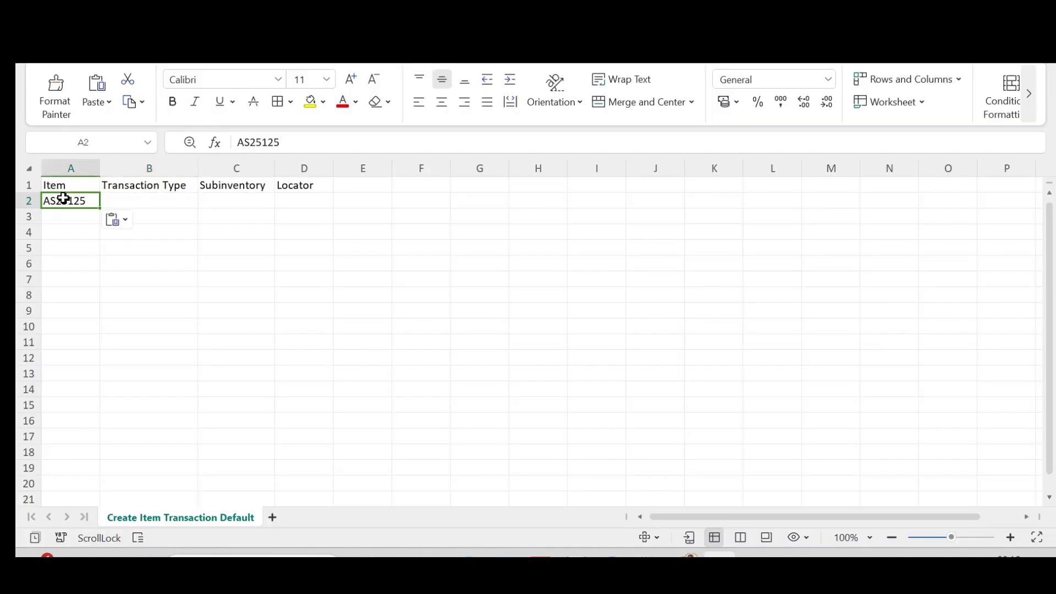
Copy the transaction type Receiving from the Notepad notes into cell B2 of the template.
key(alt+Tab)
key(alt+Tab)
key(alt+Tab)
drag(87, 187, 34, 192)
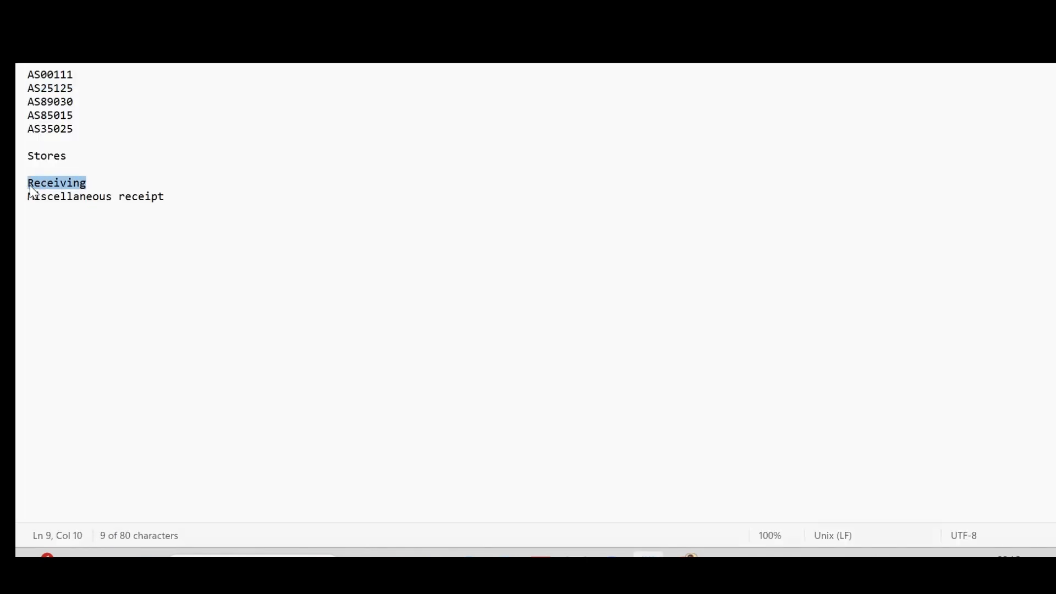
key(ctrl+c)
key(alt+Tab)
click(148, 199)
key(ctrl+v)
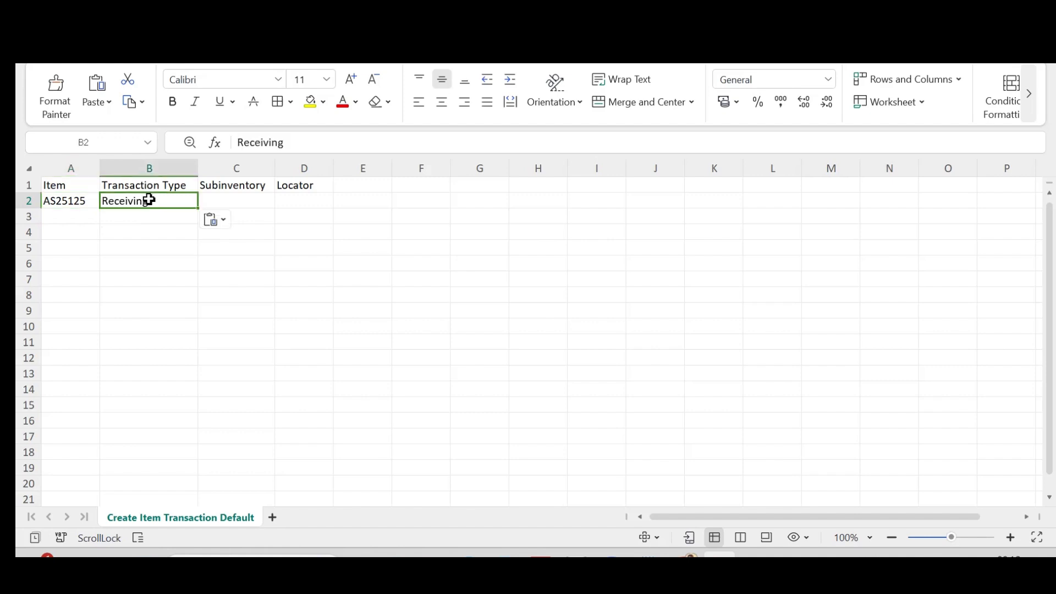
Copy the transaction type Miscellaneous receipt from the Notepad notes into cell B3 of the template.
key(alt+Tab)
click(167, 200)
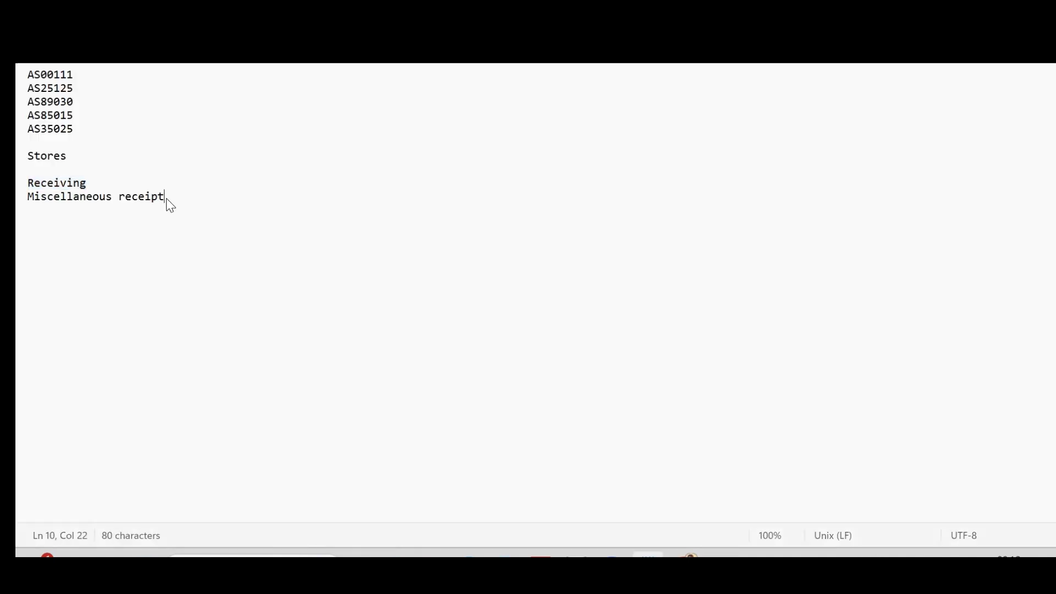
drag(122, 204, 52, 210)
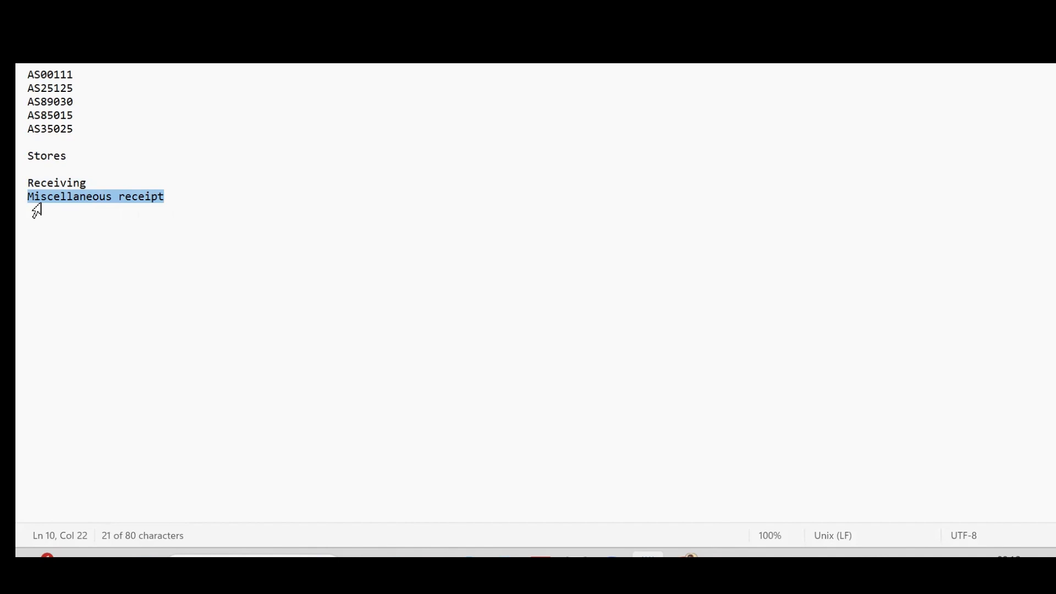
key(alt+Tab)
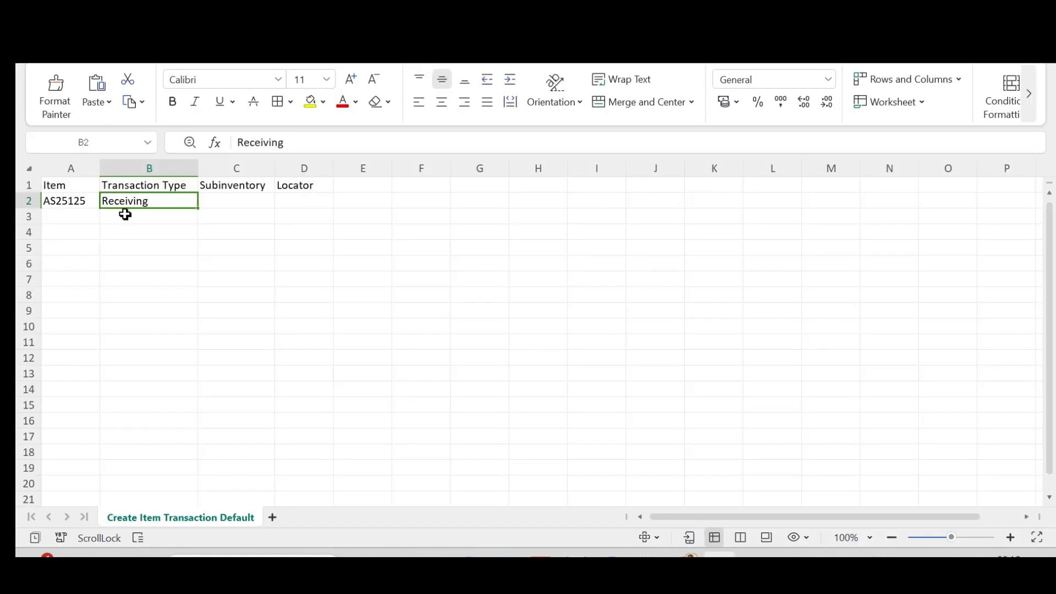
click(125, 214)
key(ctrl+v)
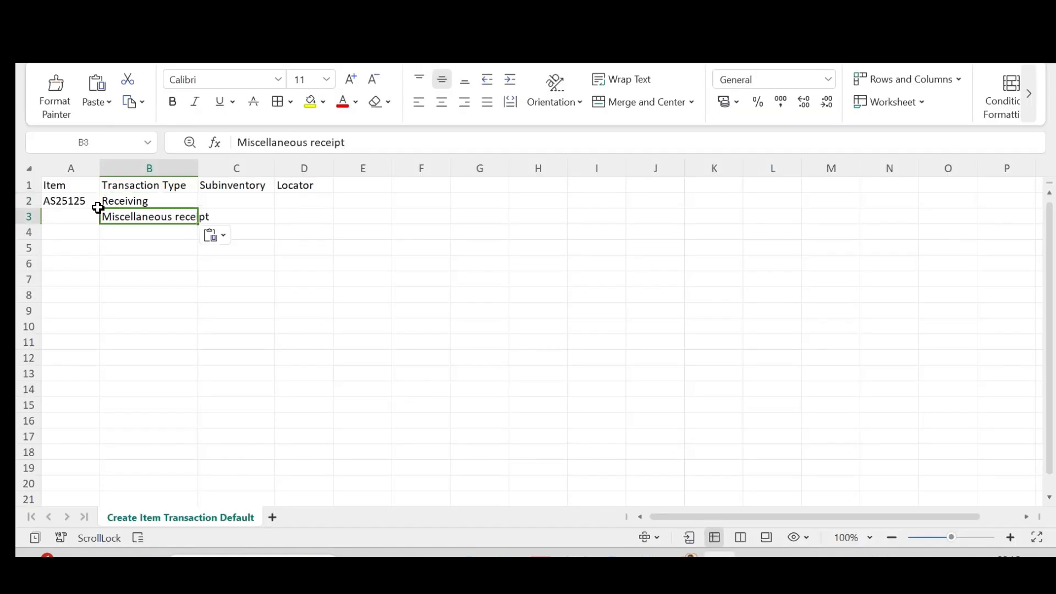
Copy the subinventory Stores from the Notepad notes into cells C2 and C3 of the template.
key(alt+Tab)
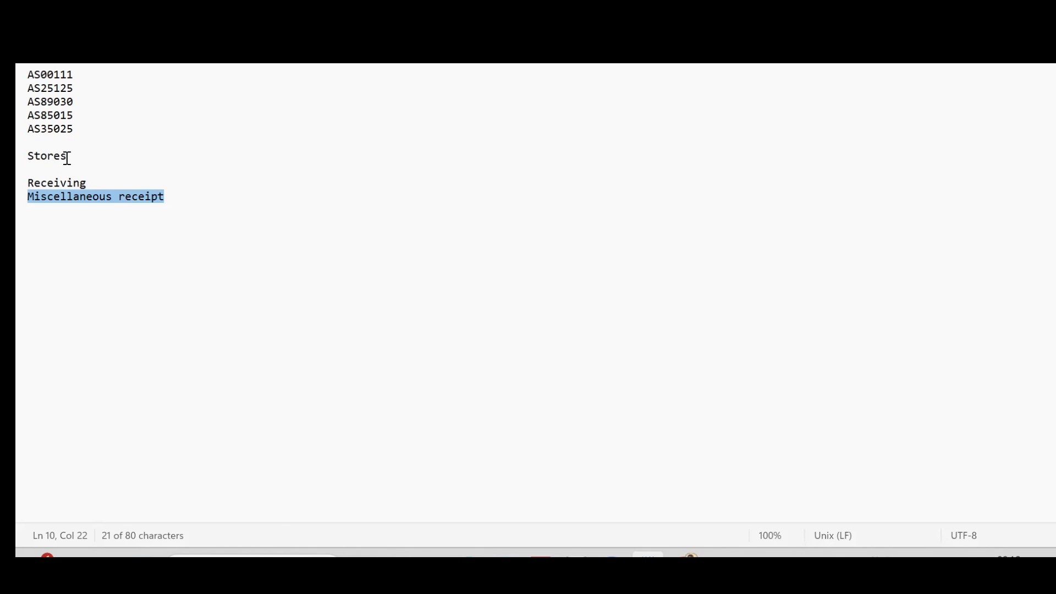
drag(67, 158, 29, 165)
key(ctrl+c)
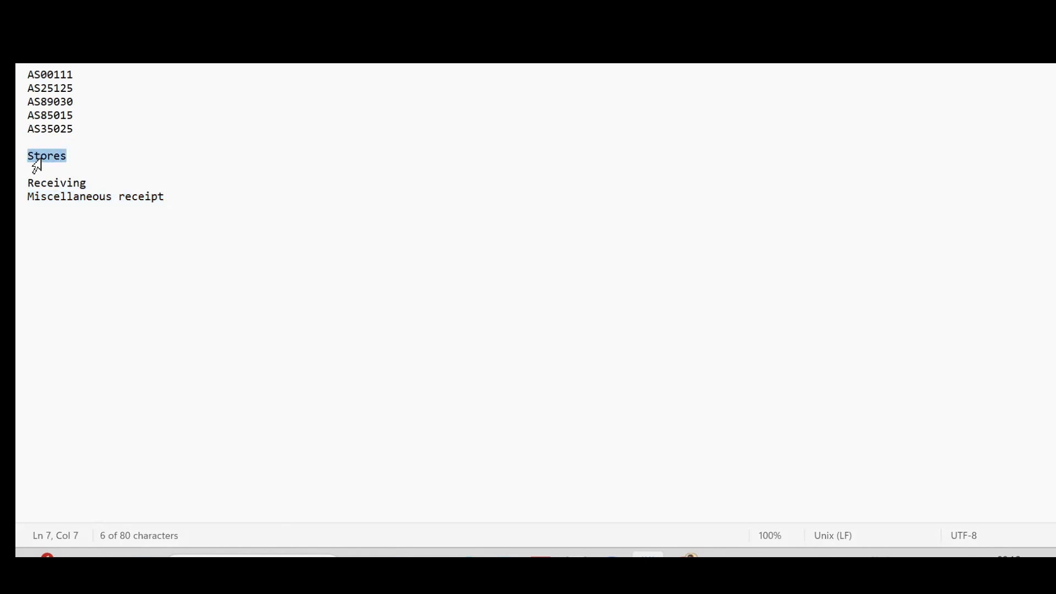
key(alt+Tab)
click(224, 199)
key(ctrl+v)
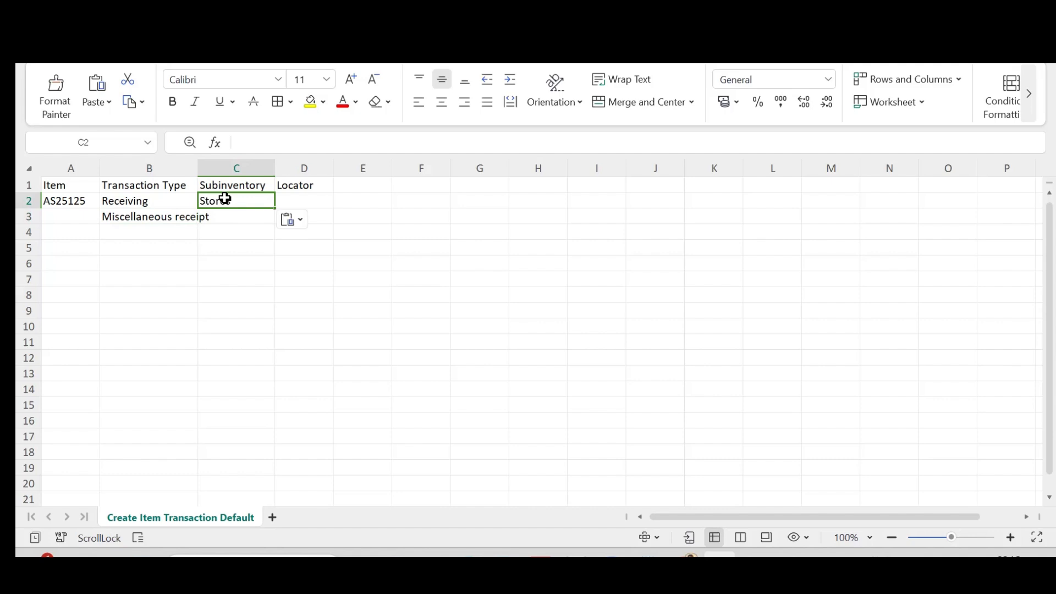
scroll(225, 199, down, 1)
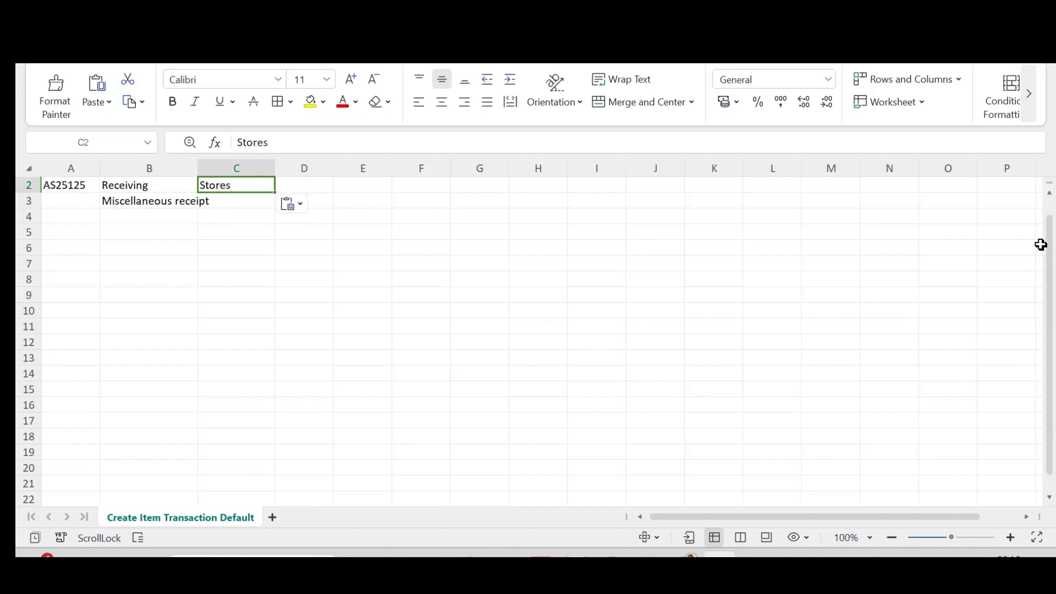
scroll(382, 229, up, 1)
click(235, 214)
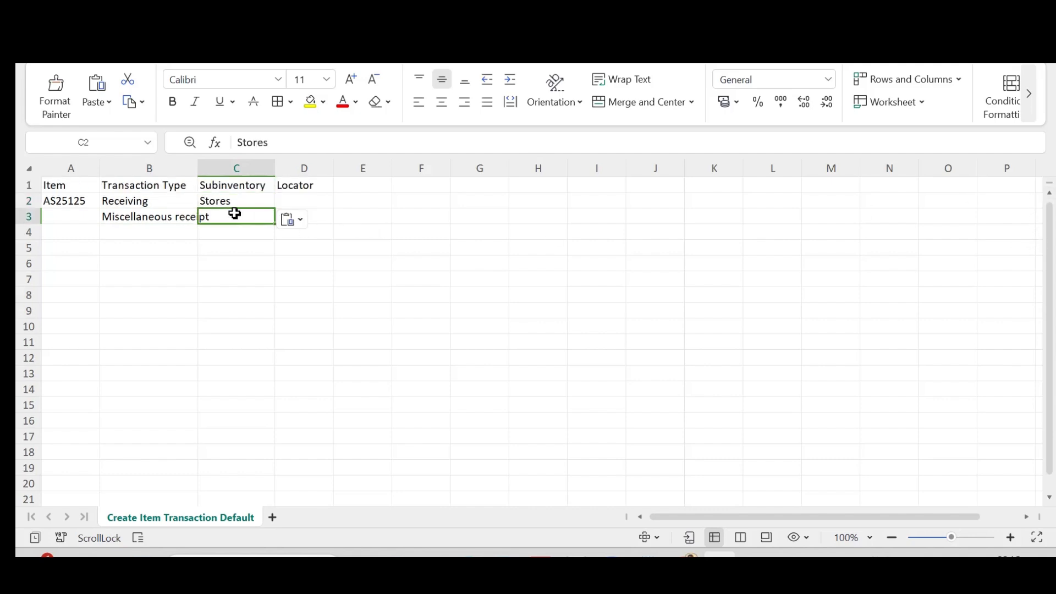
key(ctrl+v)
Copy the item number from cell A2 into cell A3.
click(75, 201)
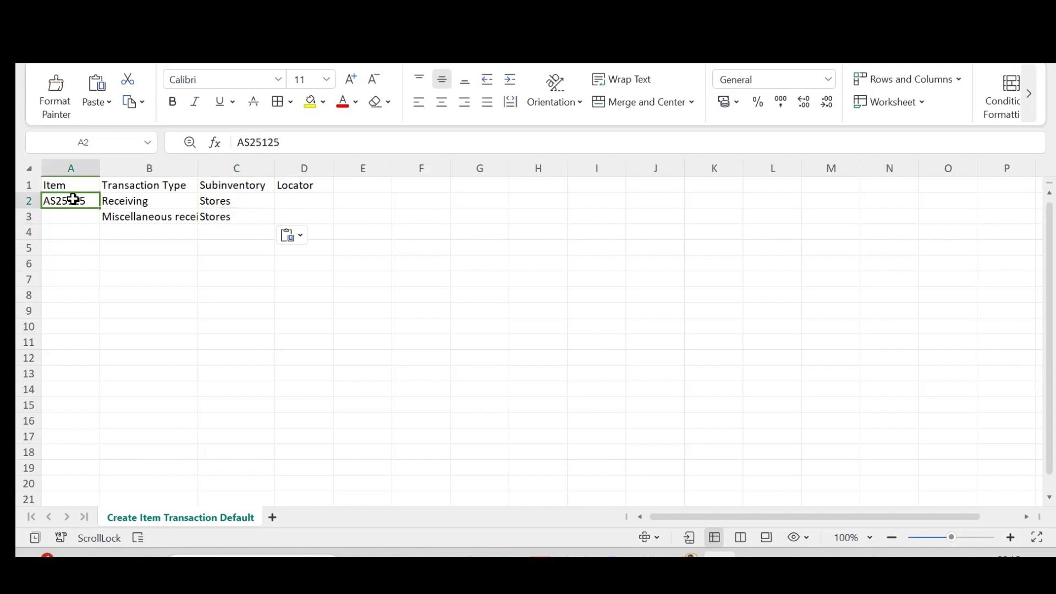
key(ctrl+c)
click(72, 214)
key(ctrl+v)
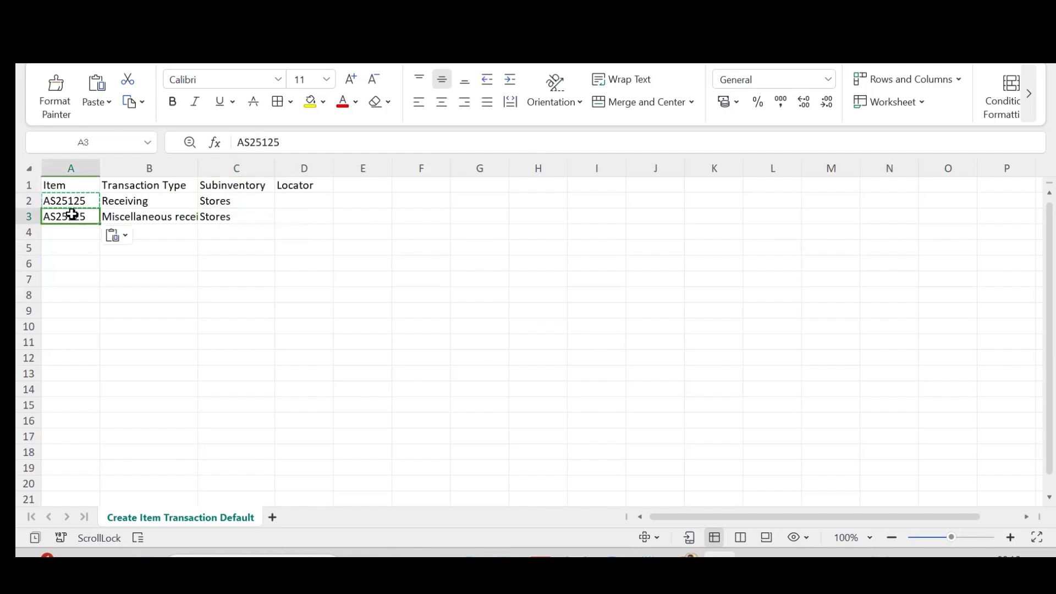
Fit the Transaction Type column to the width of its contents and review the transaction types and subinventories in rows 2 and 3.
click(93, 167)
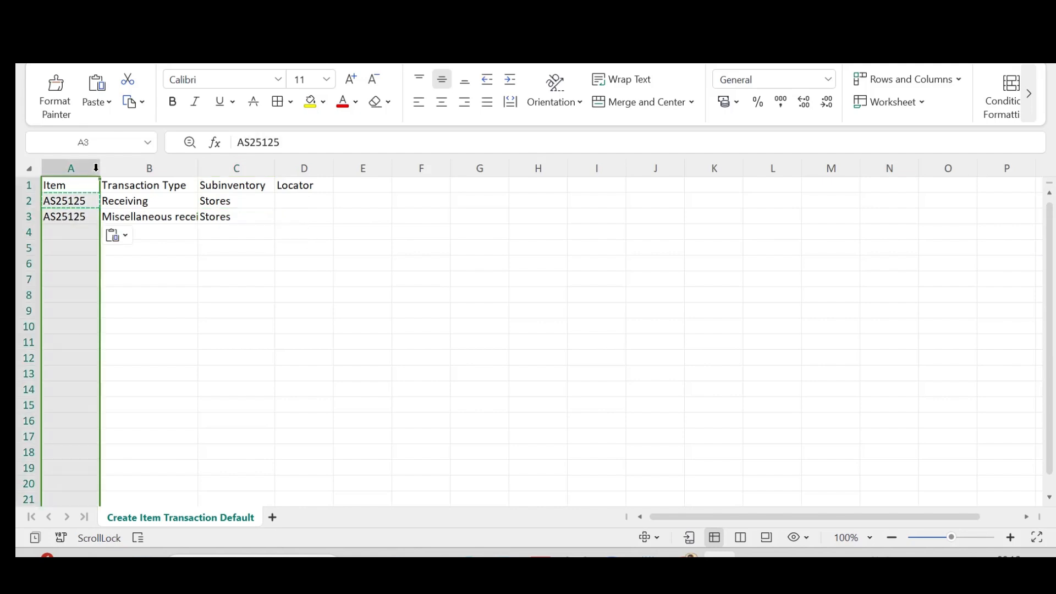
double_click(200, 169)
click(150, 202)
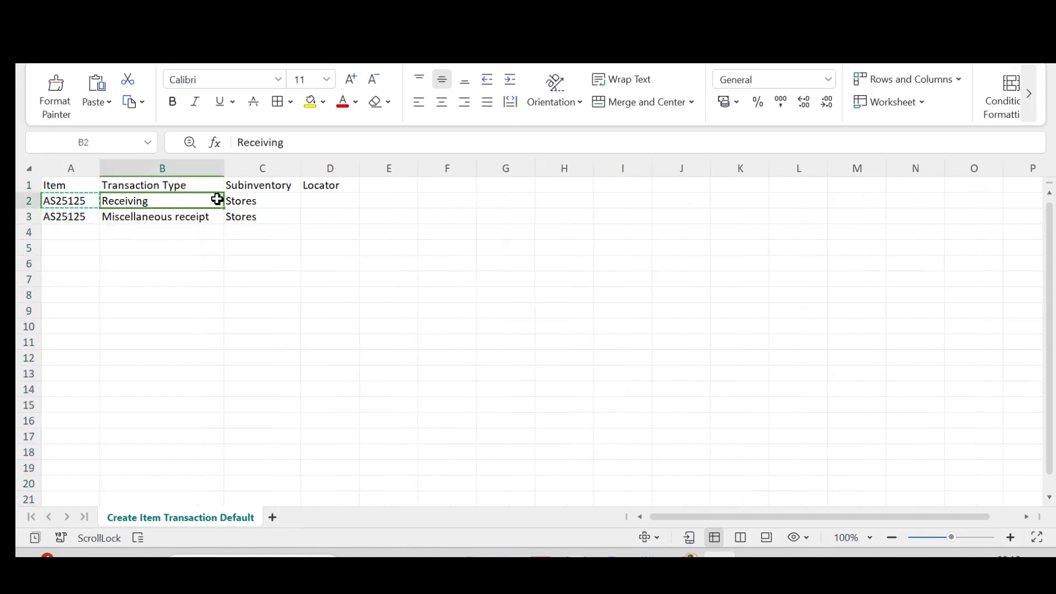
click(255, 200)
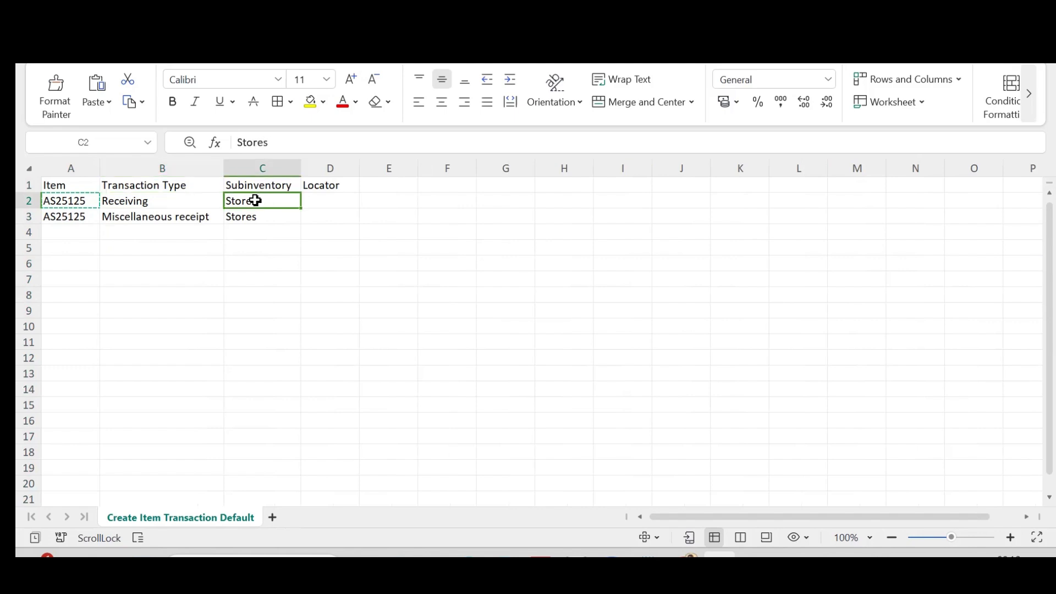
click(157, 217)
click(256, 219)
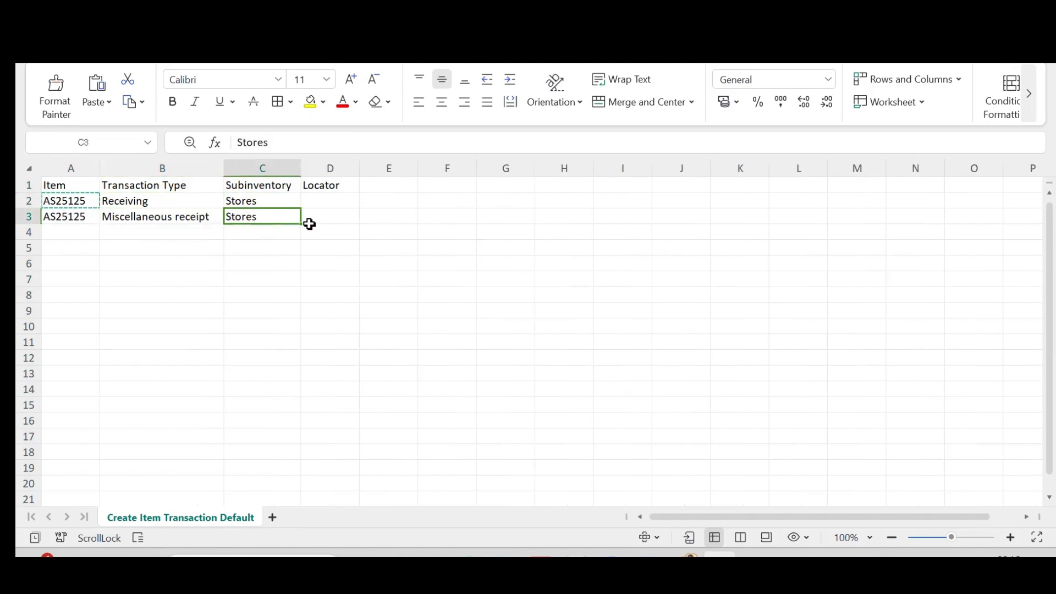
Copy item number AS89030 from the Notepad notes into cells A4 and A5 of the template.
key(alt+Tab)
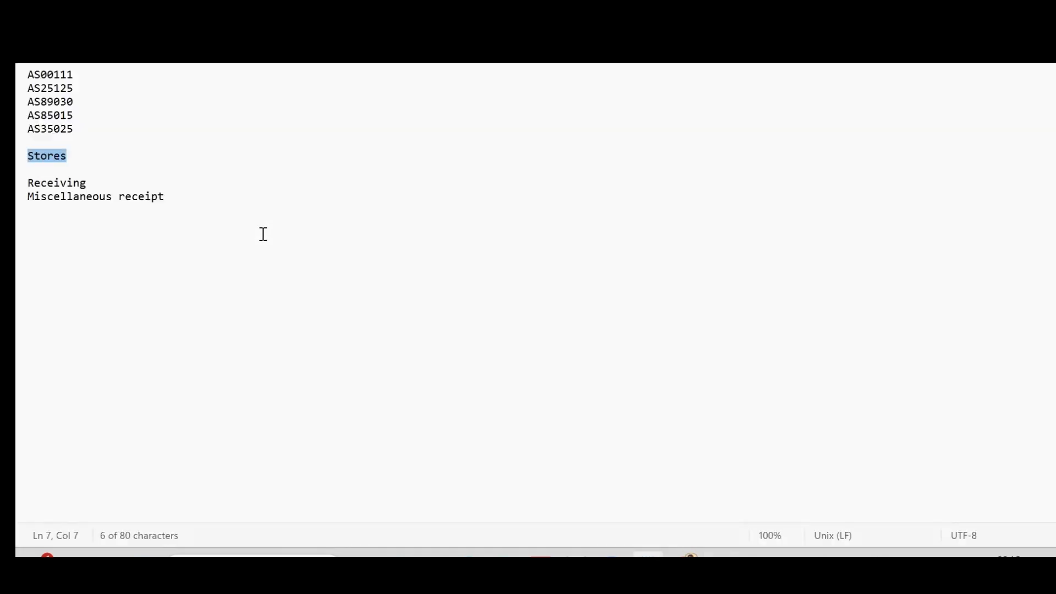
click(77, 129)
drag(74, 102, 34, 107)
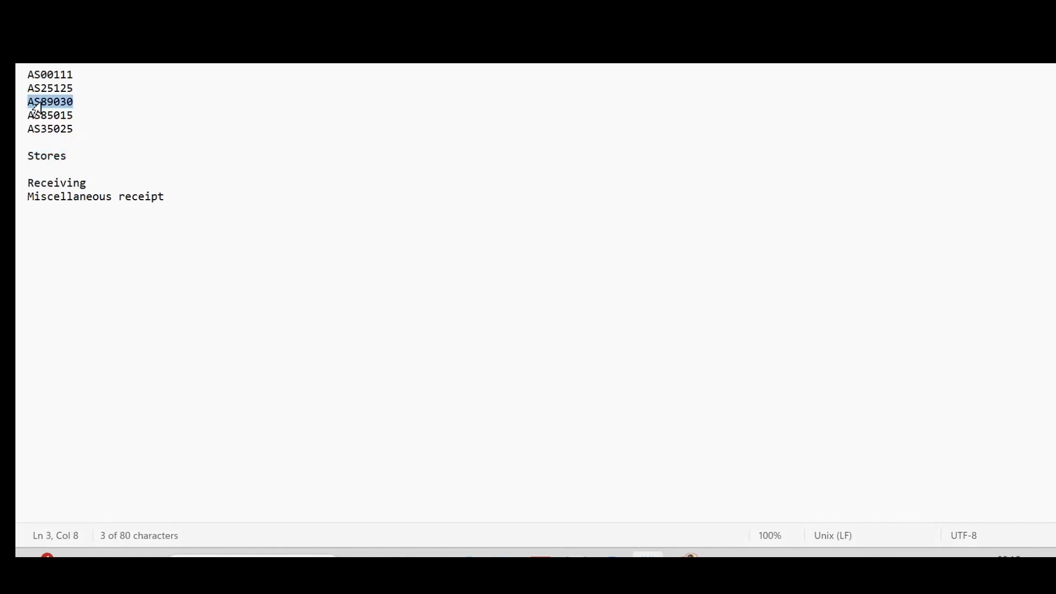
key(ctrl+c)
key(alt+Tab)
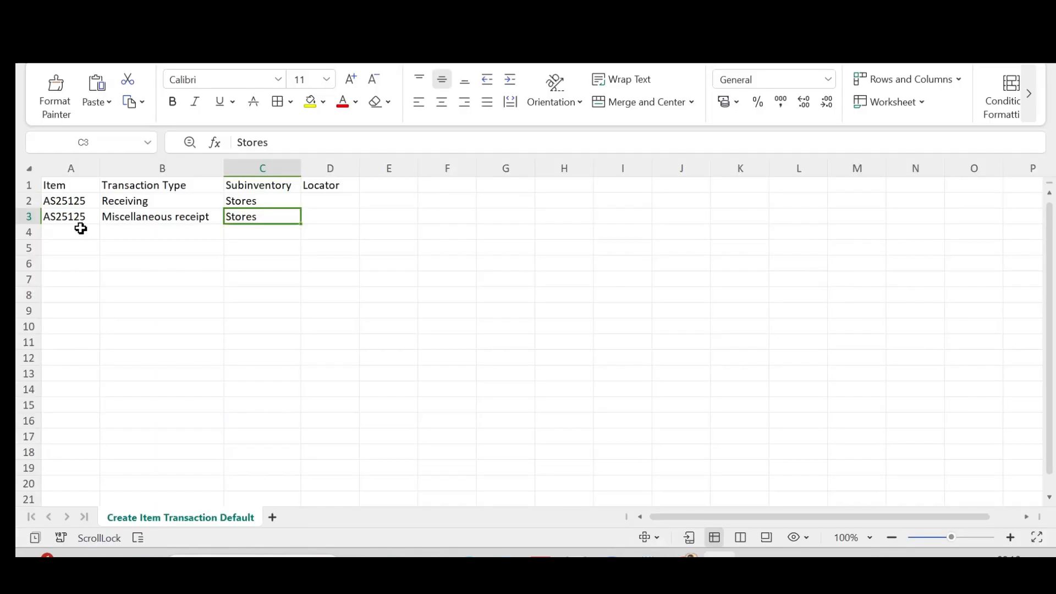
click(78, 229)
key(ctrl+v)
click(81, 248)
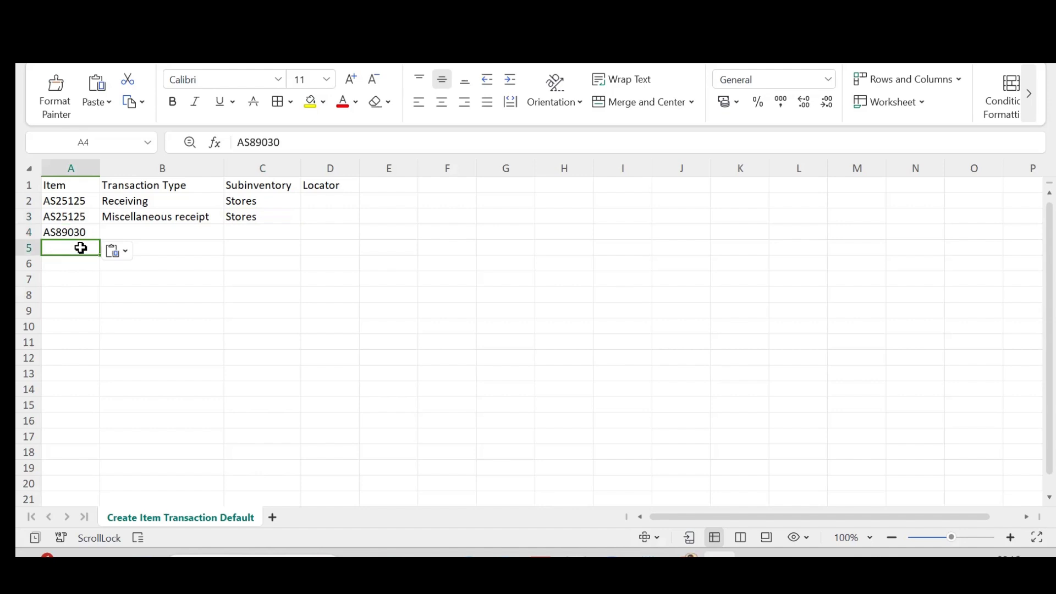
key(ctrl+v)
Copy the transaction types and subinventories in B2:C3 to rows 4 and 5 for item AS89030.
drag(145, 201, 240, 211)
click(240, 214)
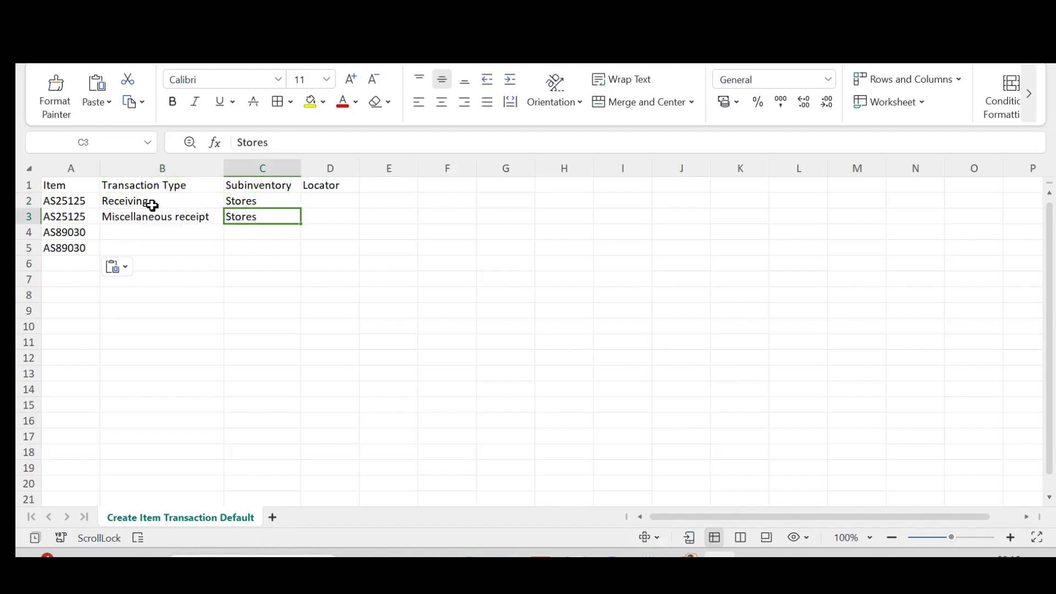
drag(160, 202, 267, 219)
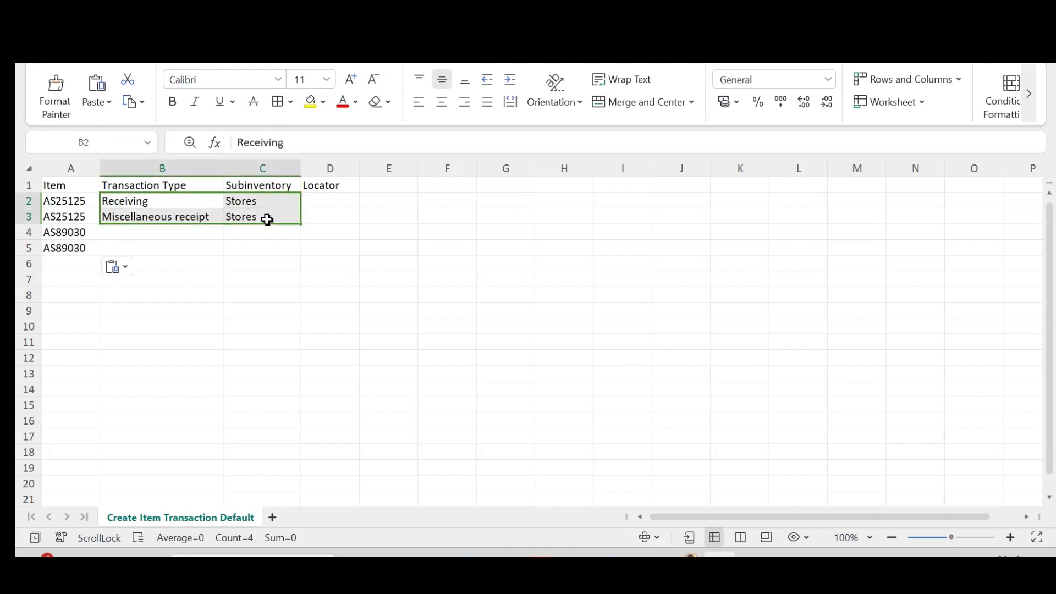
key(ctrl+c)
click(147, 230)
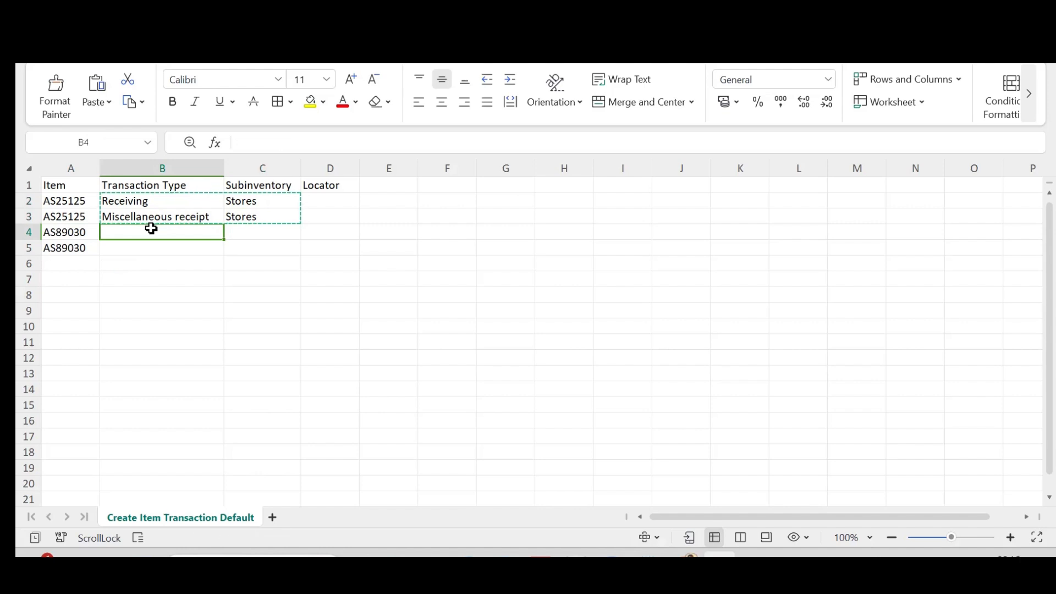
key(ctrl+v)
click(337, 230)
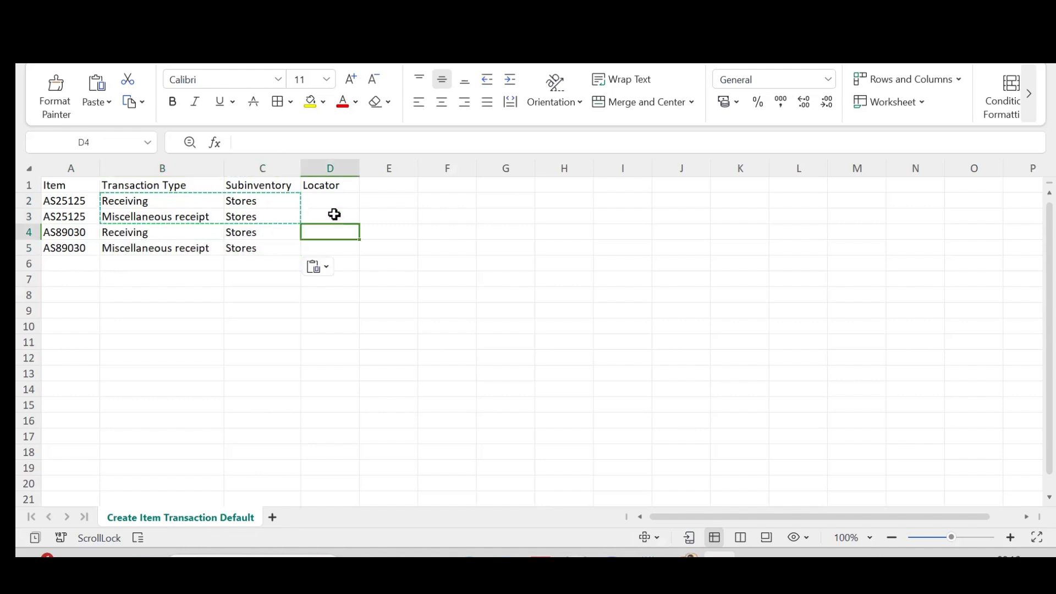
click(333, 214)
click(331, 204)
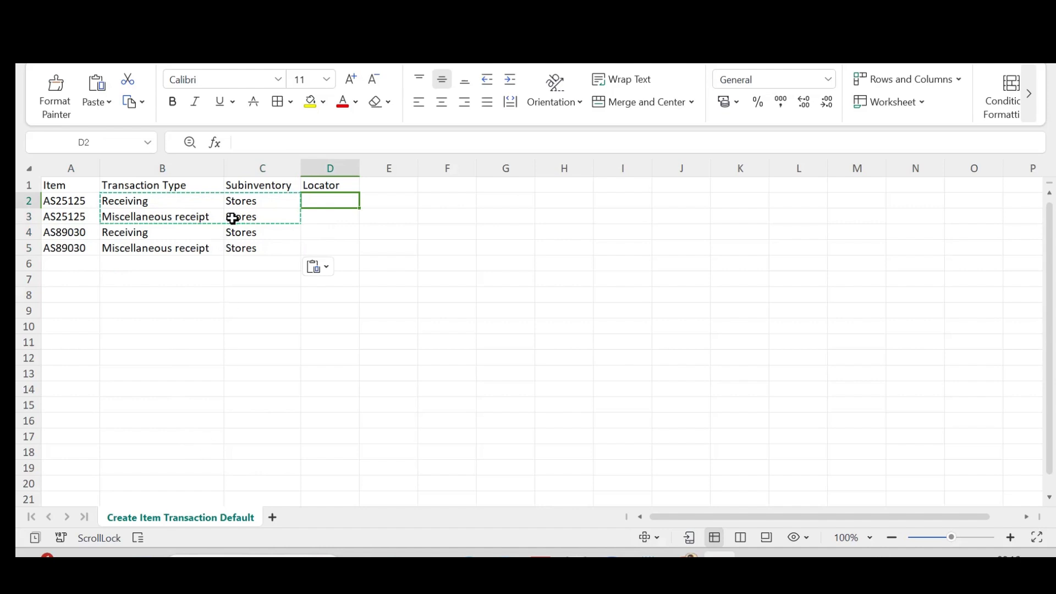
Save the filled template, keeping its current CSV format.
key(ctrl+s)
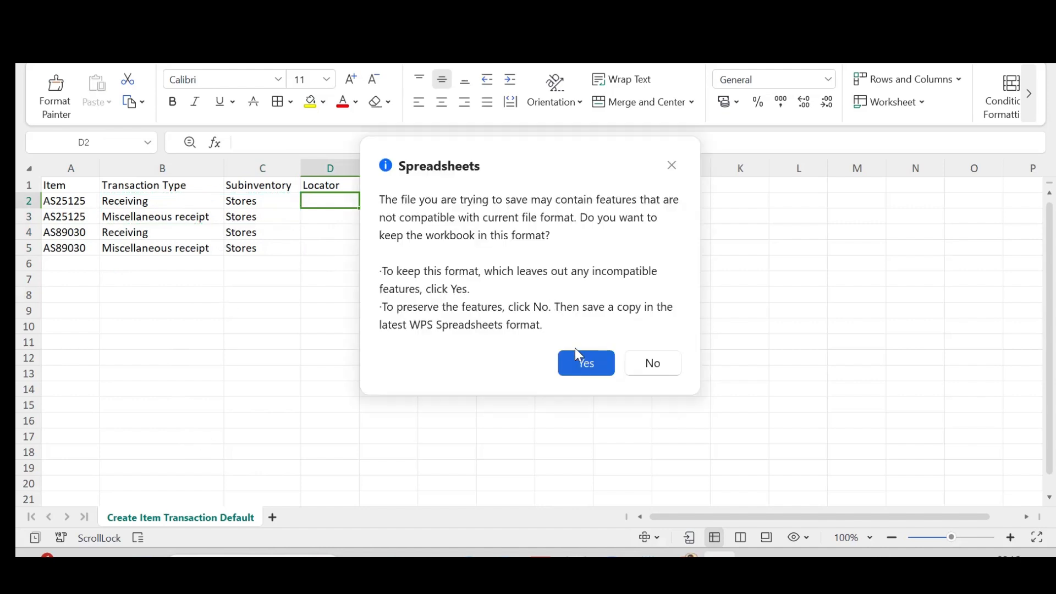
click(579, 353)
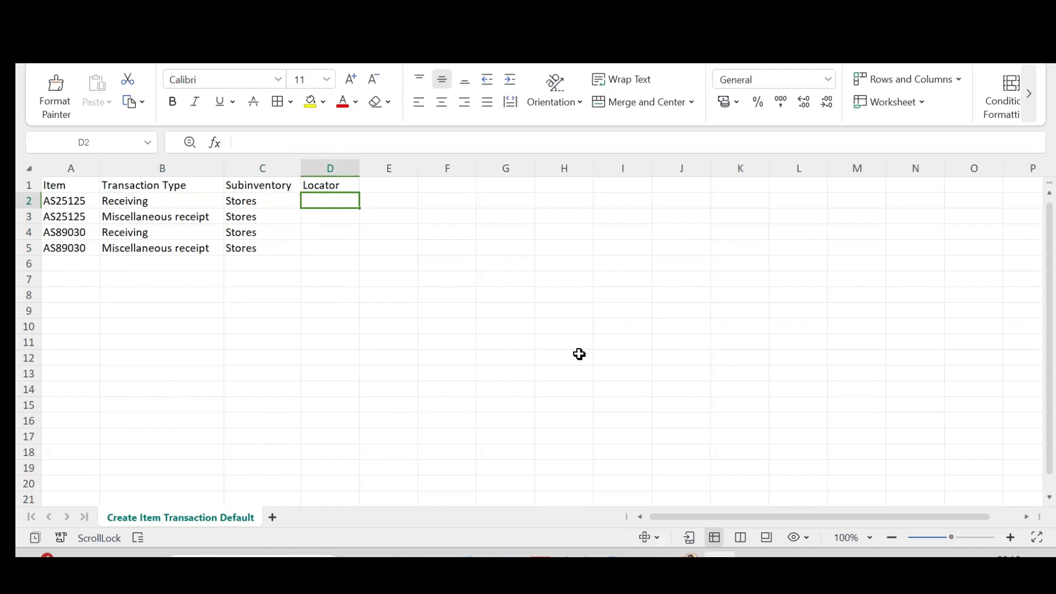
key(ctrl+s)
click(584, 364)
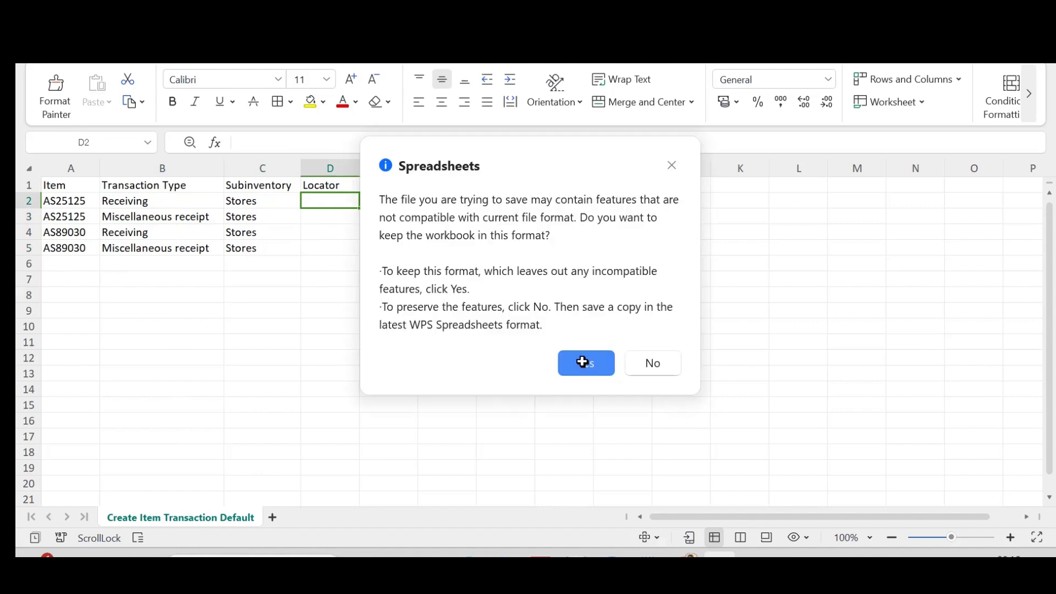
Switch to Oracle Fusion in the browser, upload the filled Create Item Transaction Defaults file and submit the creation of the new defaults.
key(alt+Tab)
key(alt+Tab)
key(alt+Tab)
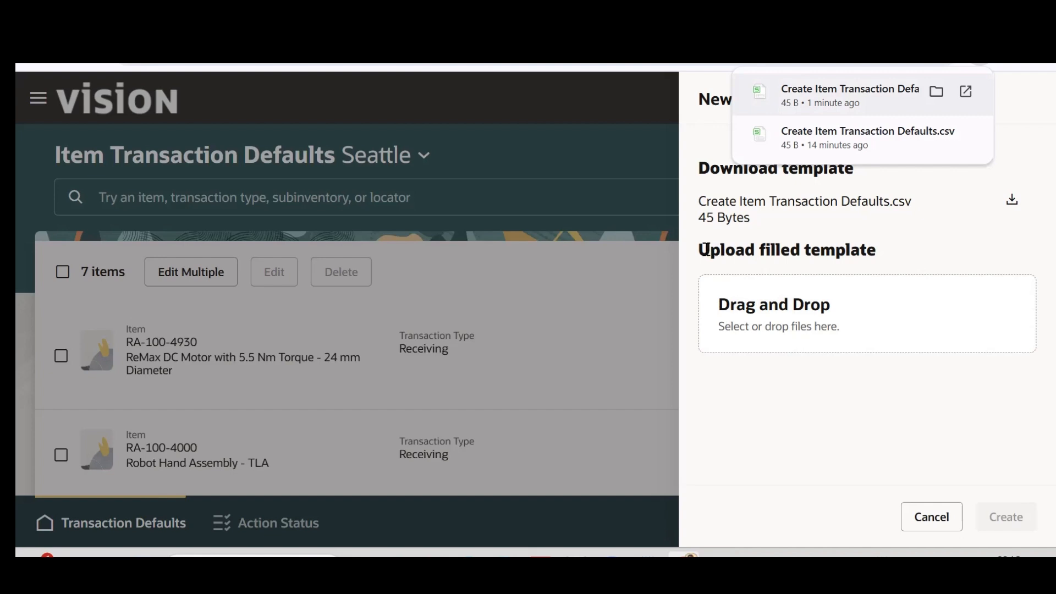
drag(706, 251, 877, 251)
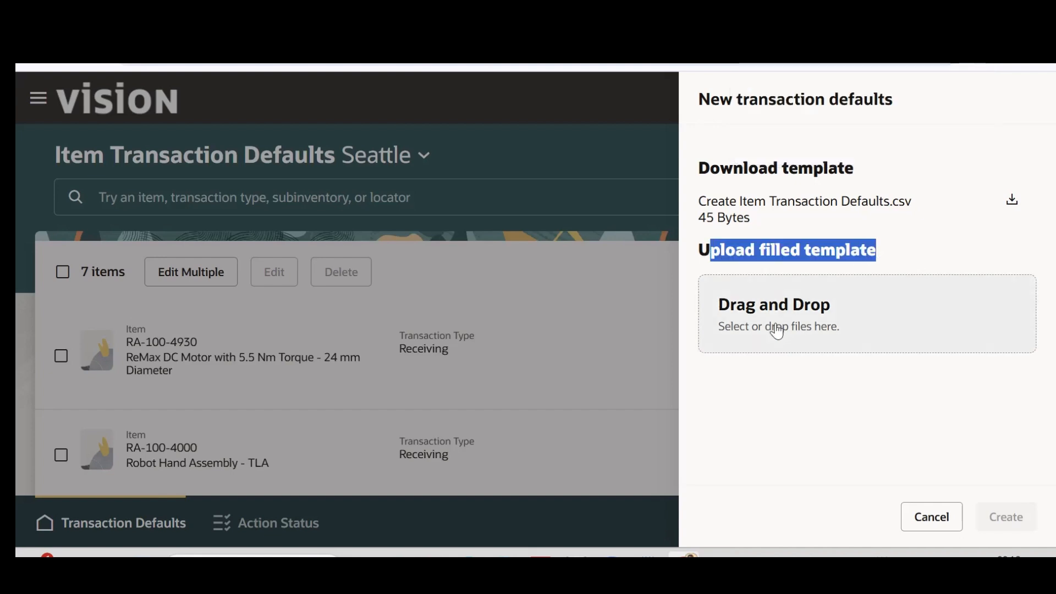
click(770, 324)
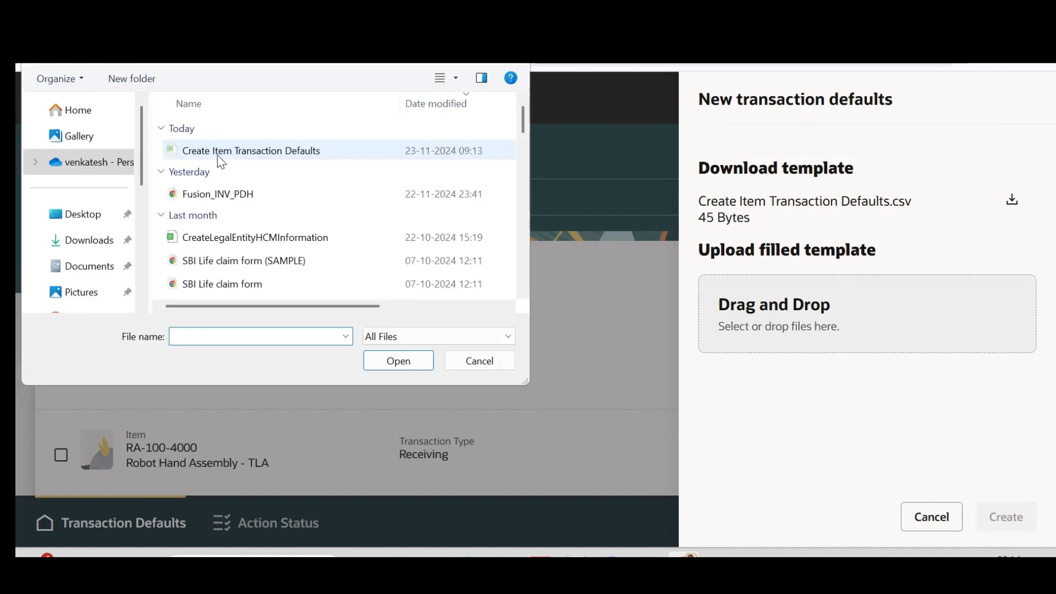
click(218, 157)
double_click(218, 157)
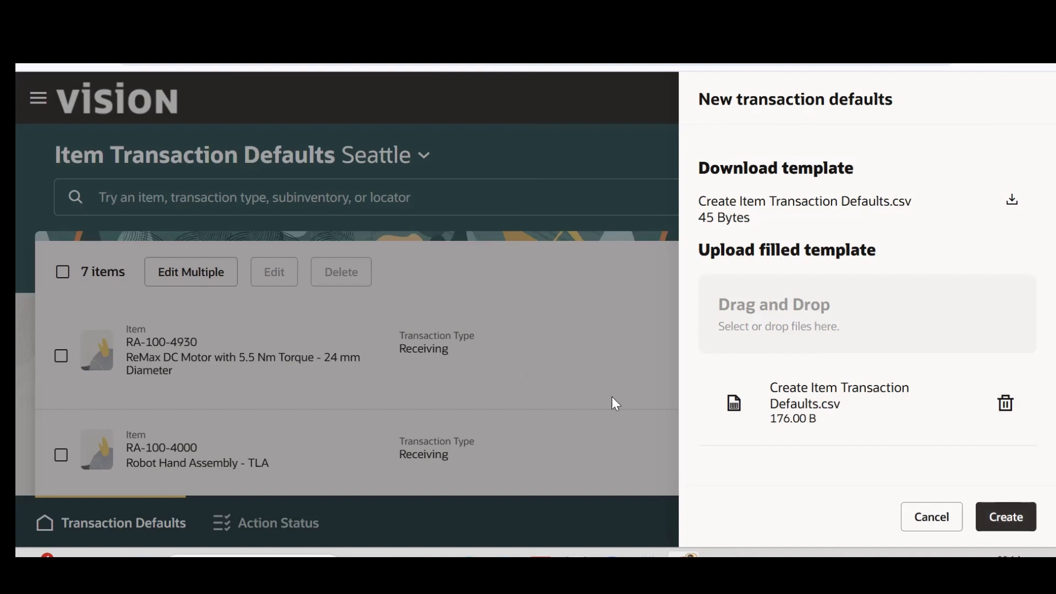
click(993, 515)
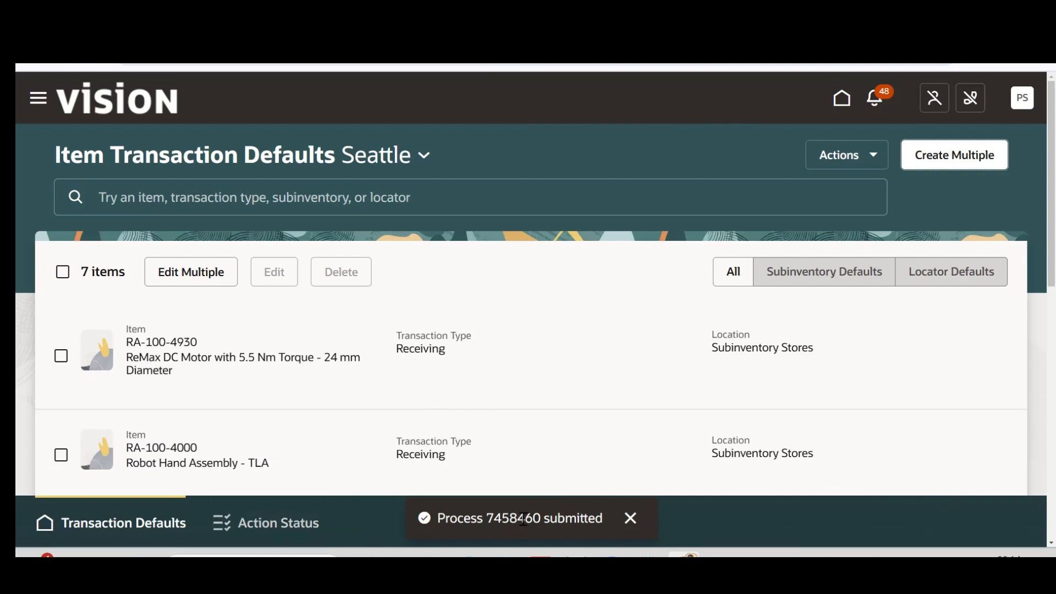
Check the action status of the newly submitted Create Multiple process, refreshing the status list by reopening it.
click(276, 527)
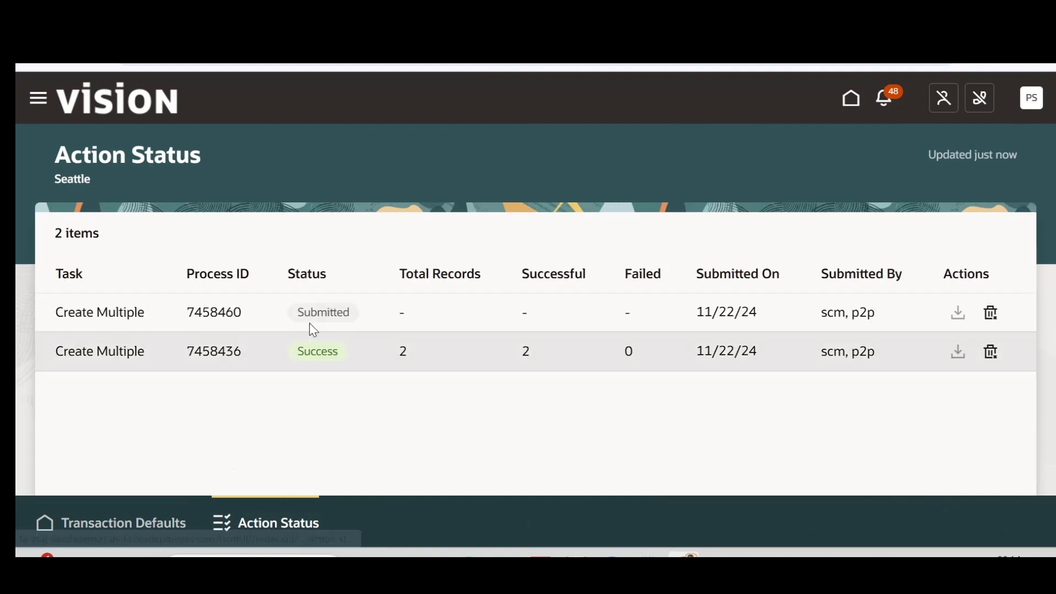
click(206, 313)
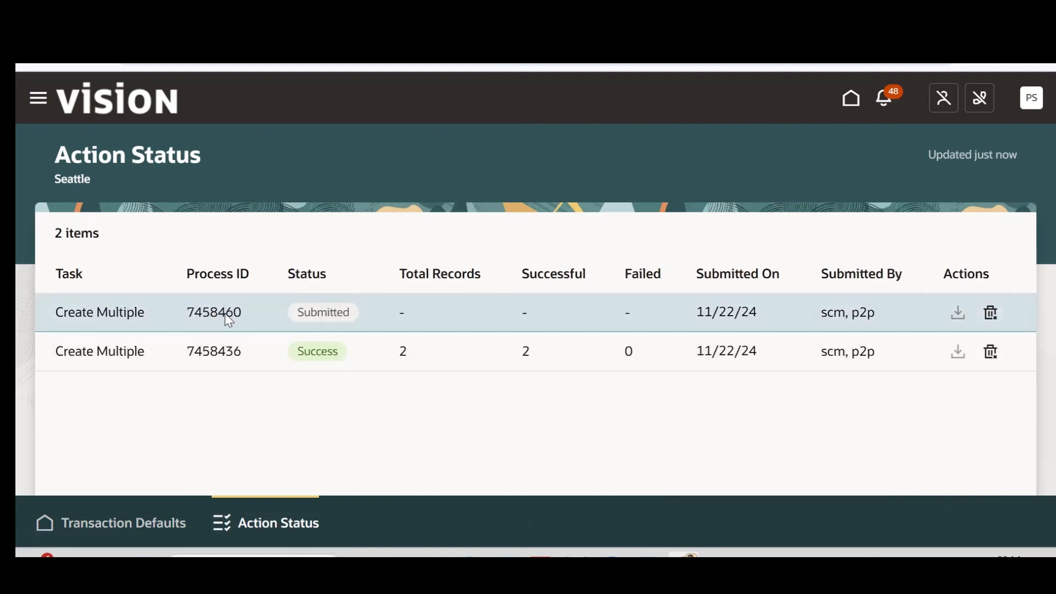
click(135, 533)
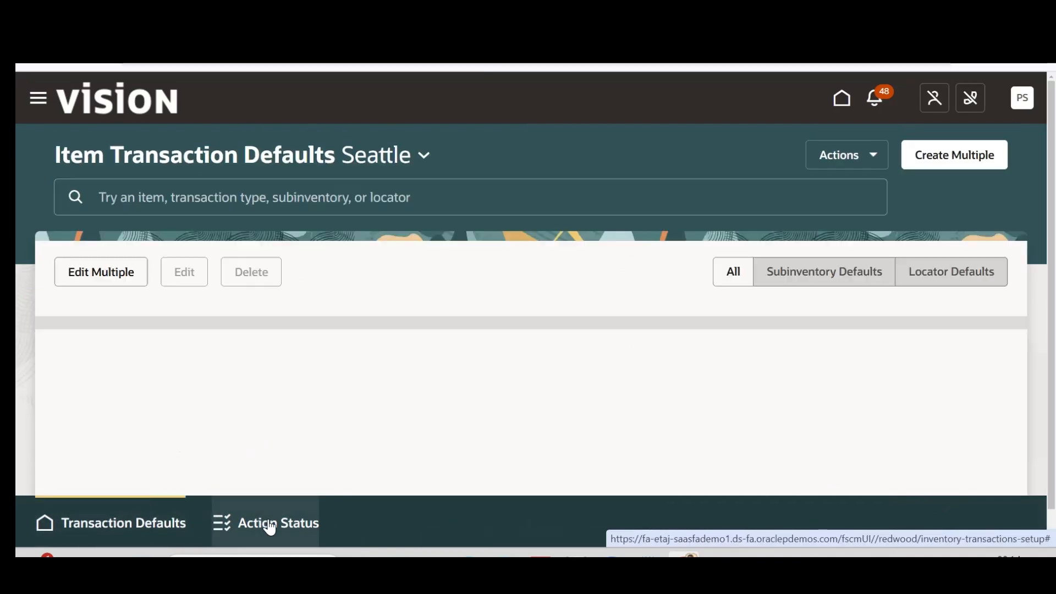
click(266, 524)
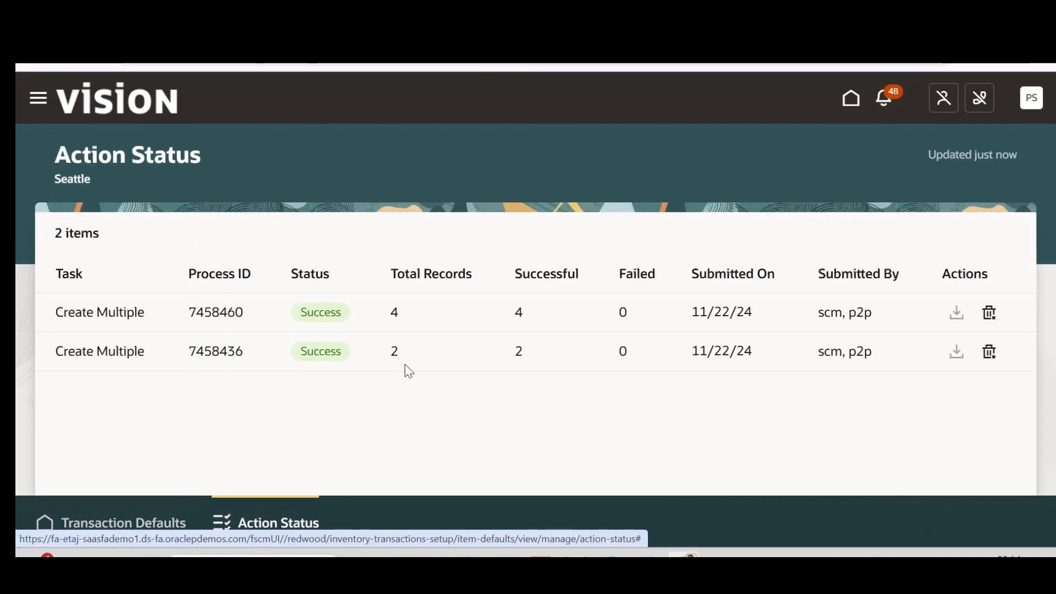
click(399, 312)
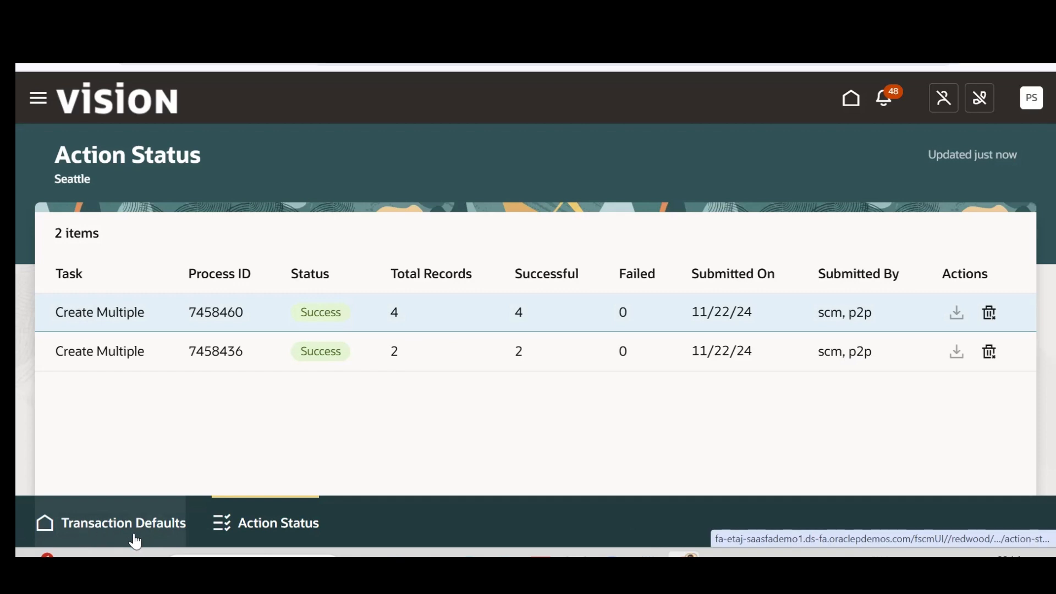
Return to the transaction defaults list and search for item AS89030 to review its transaction types and subinventories.
click(109, 528)
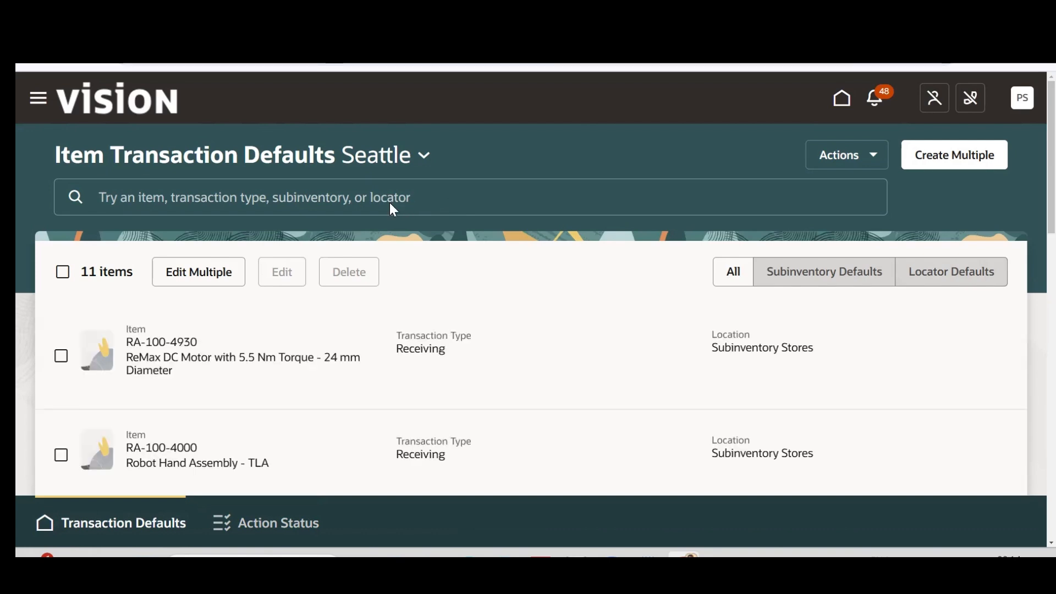
key(alt+Tab)
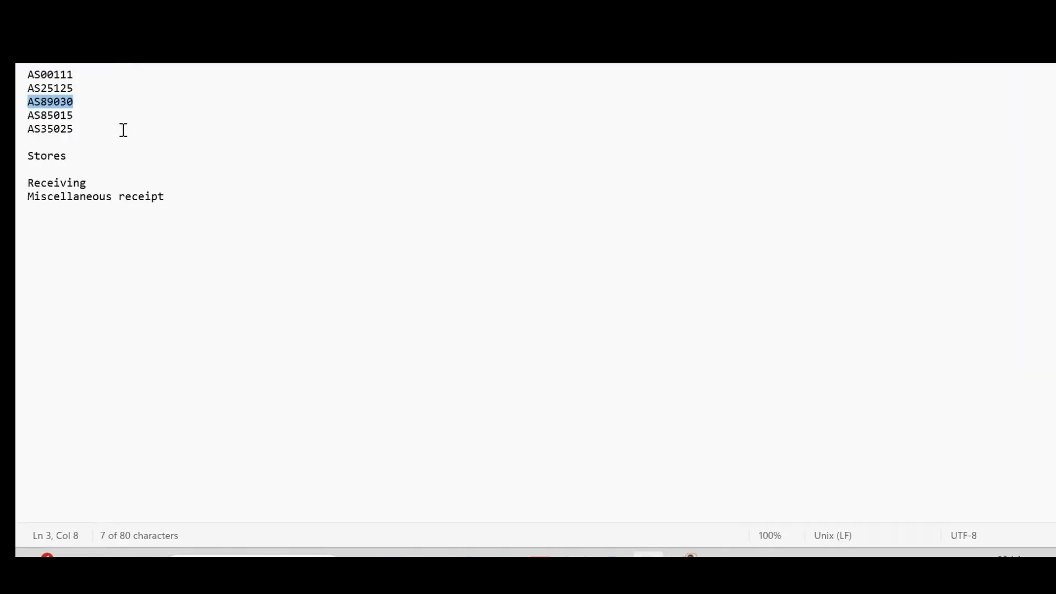
key(alt+Tab)
click(234, 201)
text(AS89030)
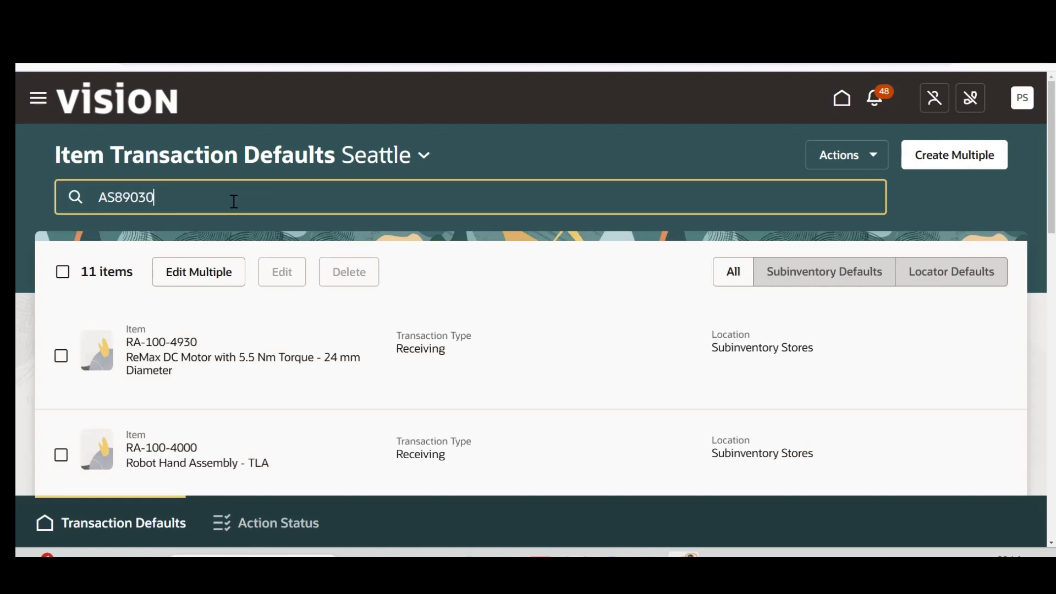
key(Return)
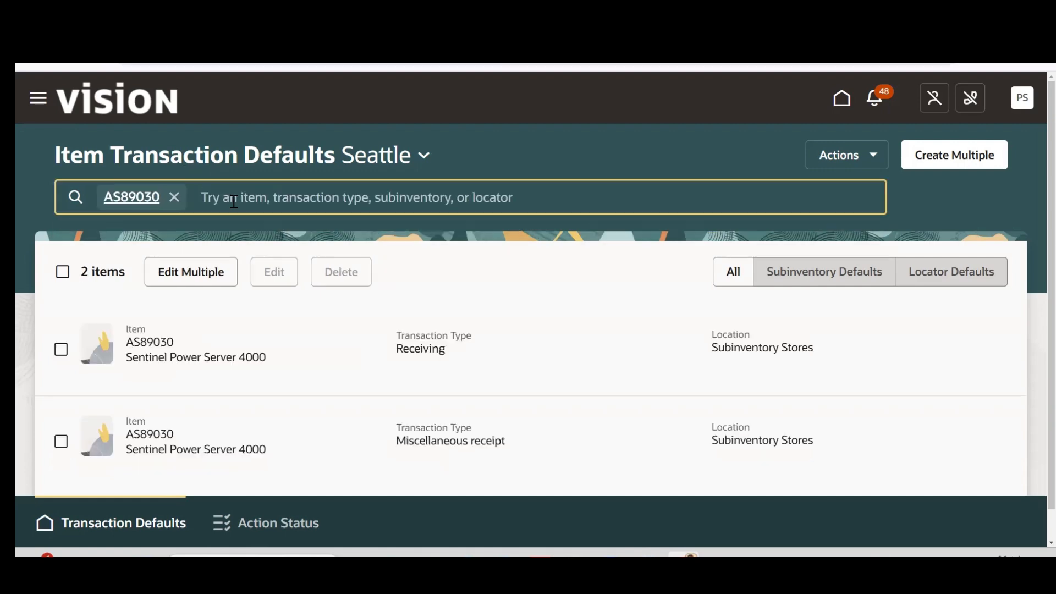
click(423, 349)
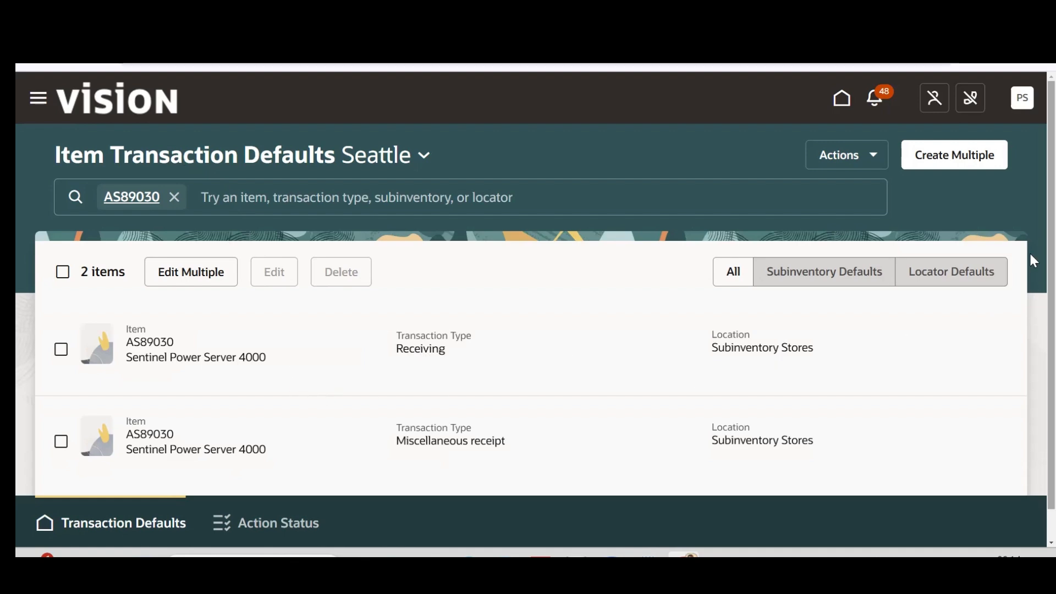
scroll(1029, 286, down, 1)
Copy item number AS25125 from the Notepad notes and search the item transaction defaults for it, replacing the AS89030 filter.
key(alt+Tab)
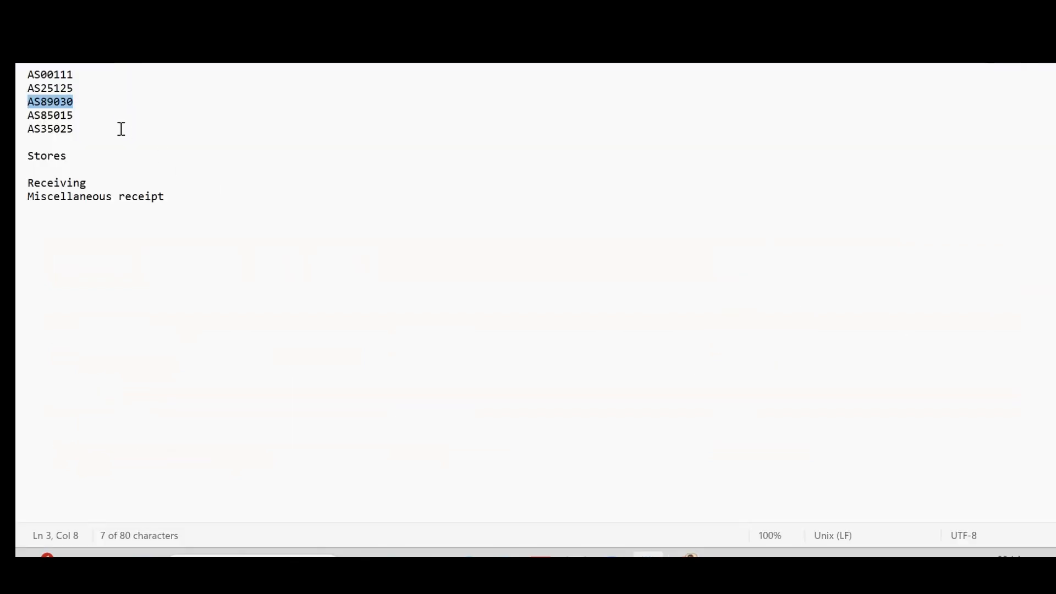
drag(78, 92, 26, 92)
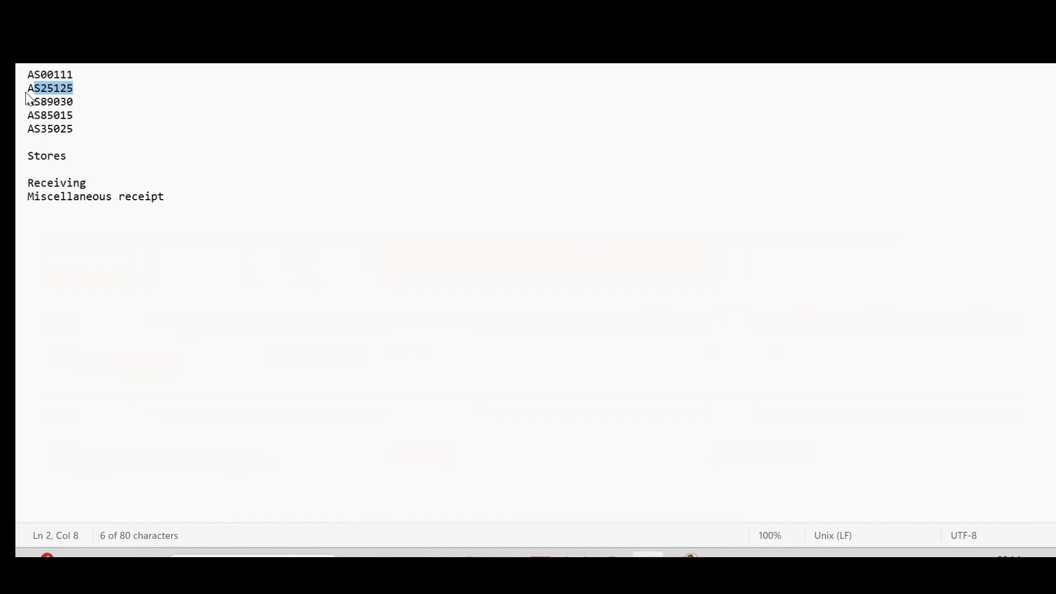
key(alt+Tab)
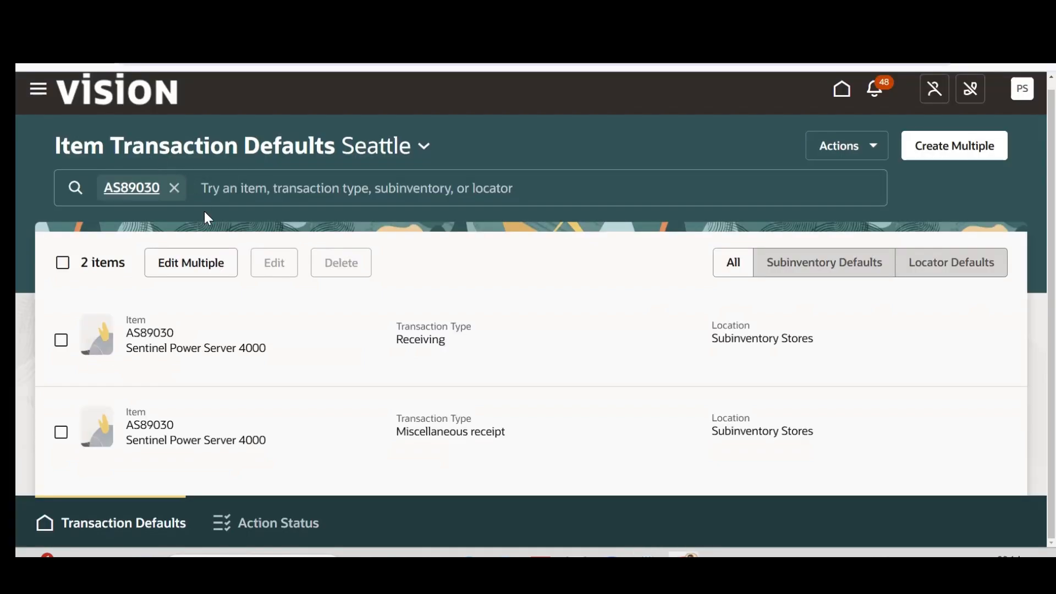
click(173, 186)
text(AS25125)
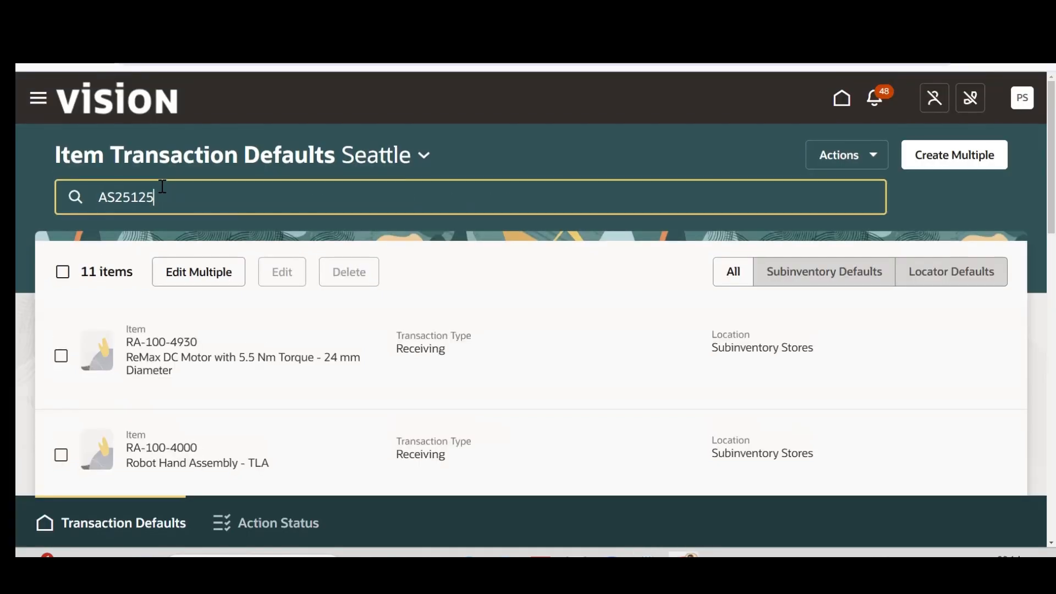
key(Return)
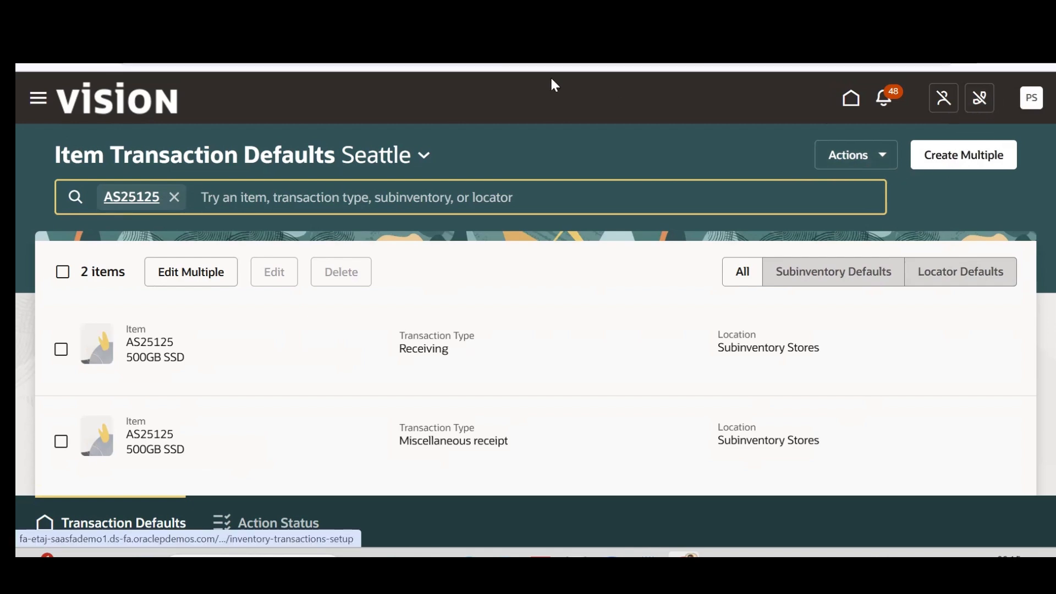
Go to the home page, open the Manufacturing and Supply Chain Materials Management setup and list all Inventory Management tasks.
click(1033, 99)
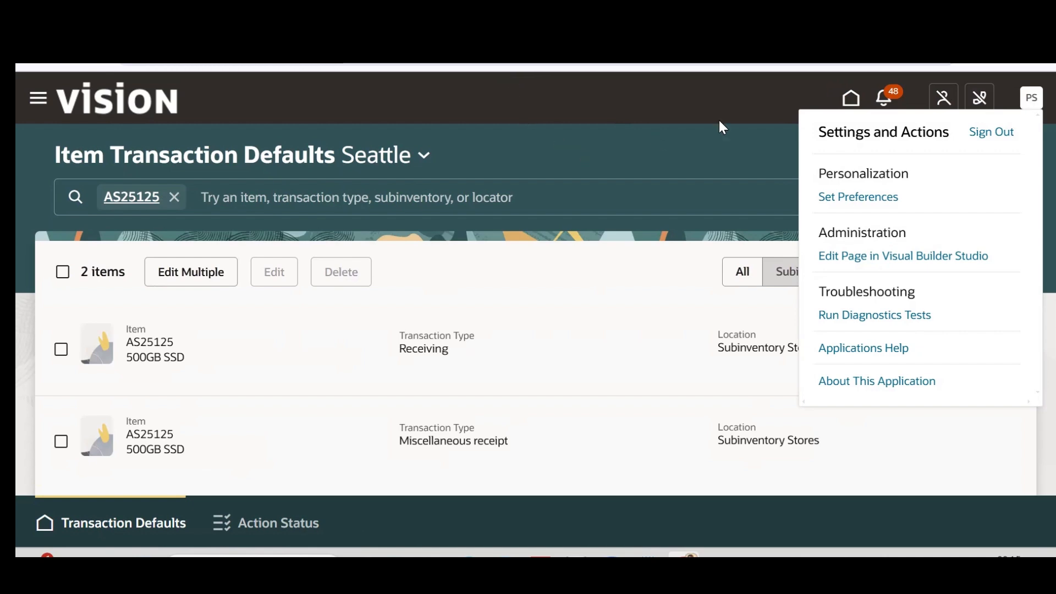
click(847, 104)
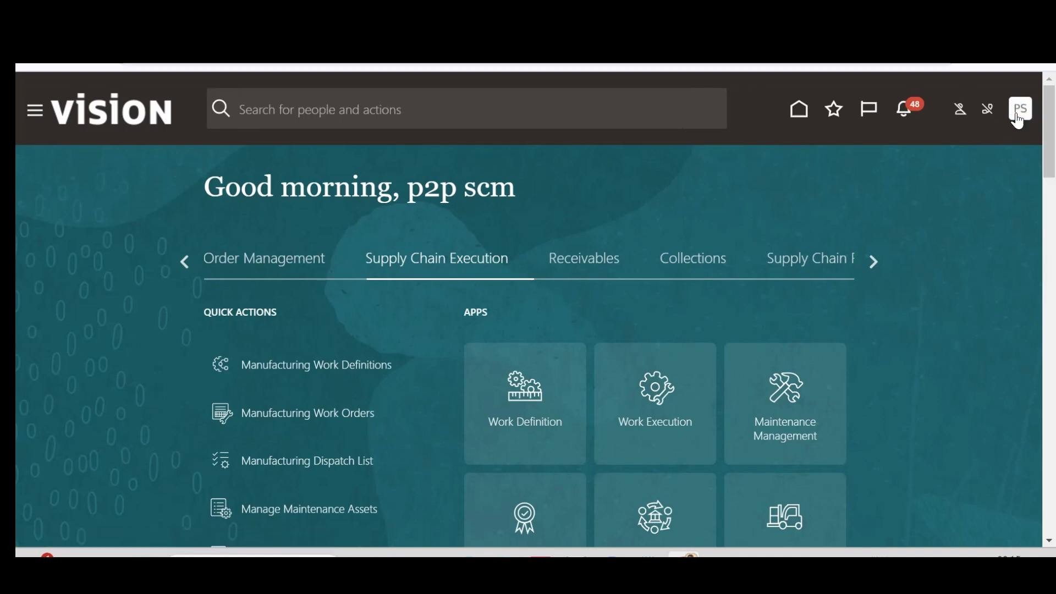
click(1019, 113)
click(738, 353)
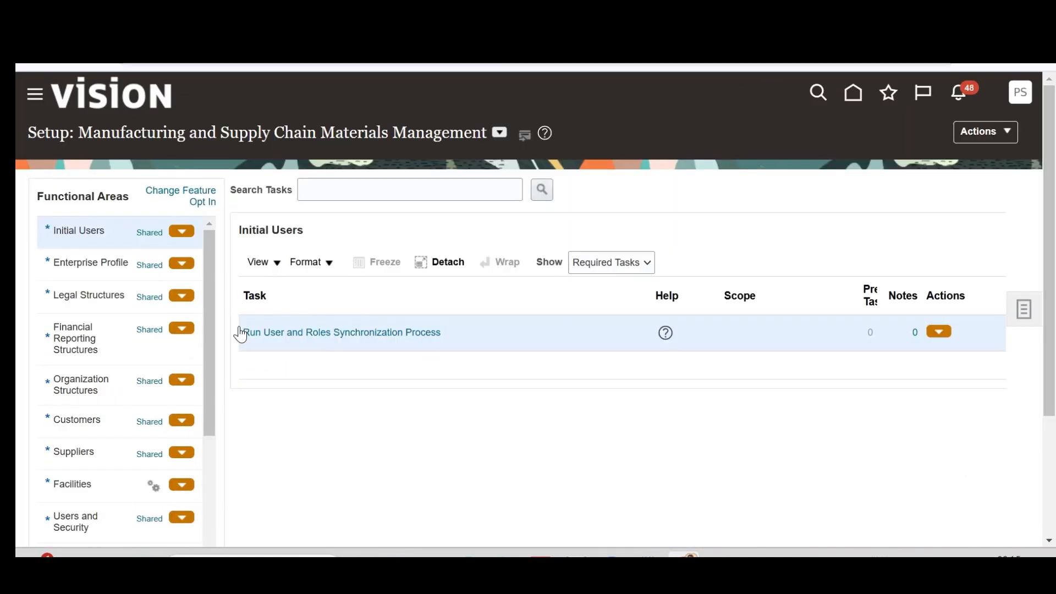
drag(213, 321, 207, 386)
click(130, 510)
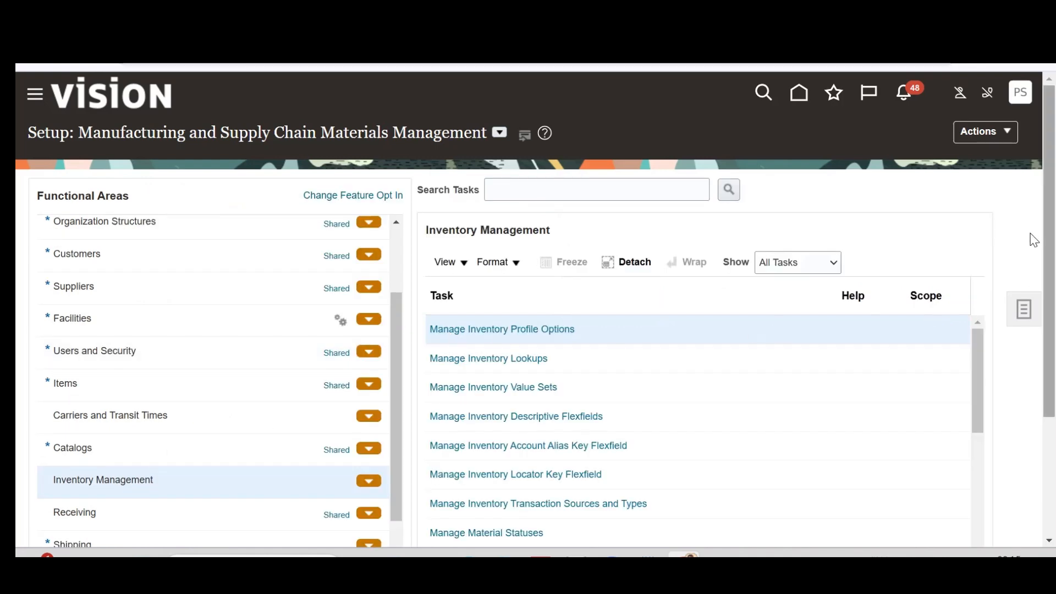
Open the Manage Item Transaction Defaults task and search for item AS25125.
scroll(1030, 238, down, 3)
drag(980, 246, 990, 350)
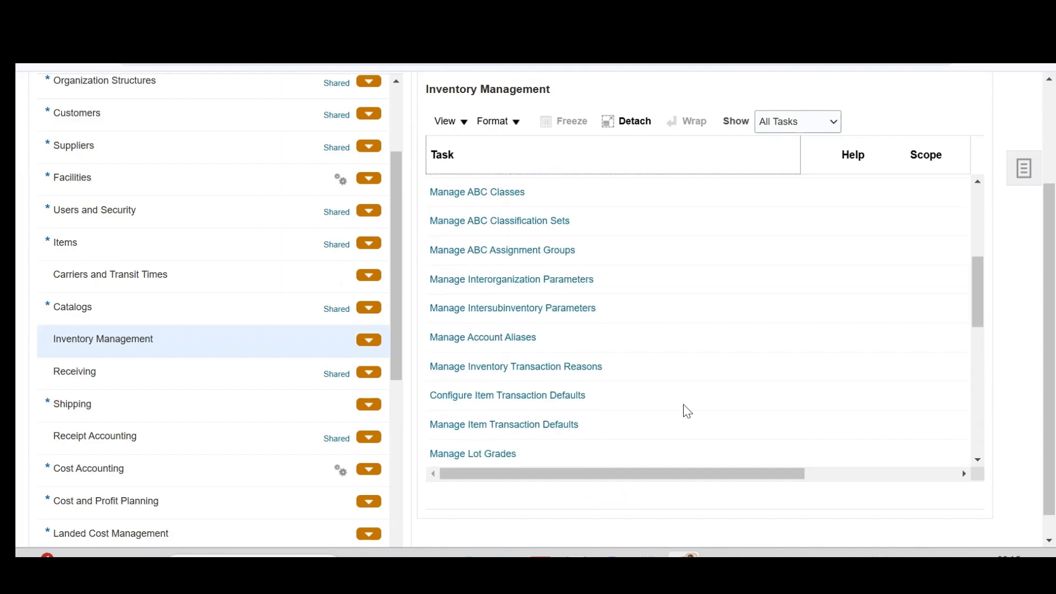
click(558, 423)
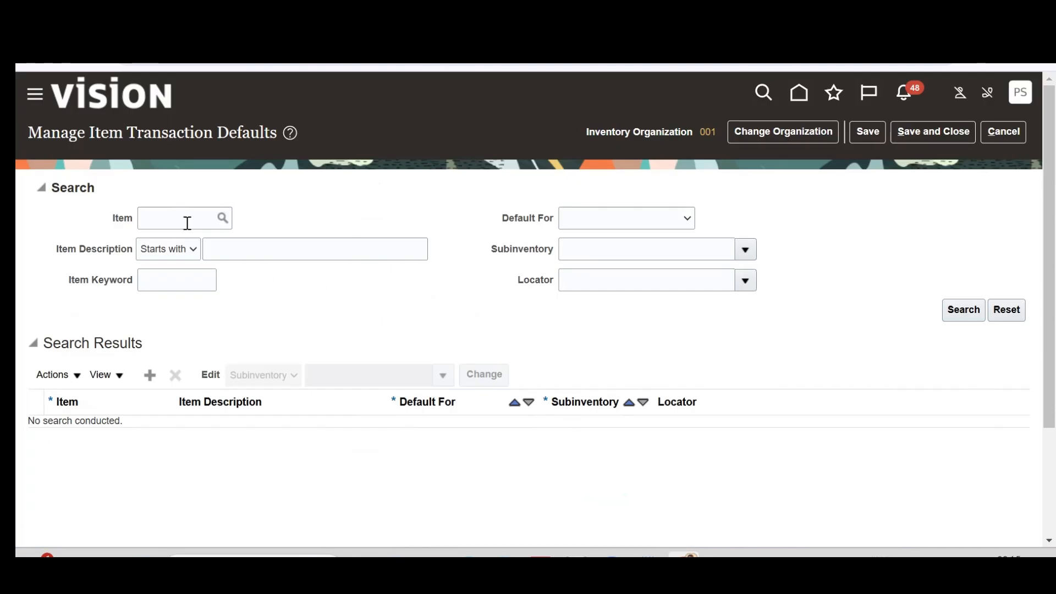
click(175, 220)
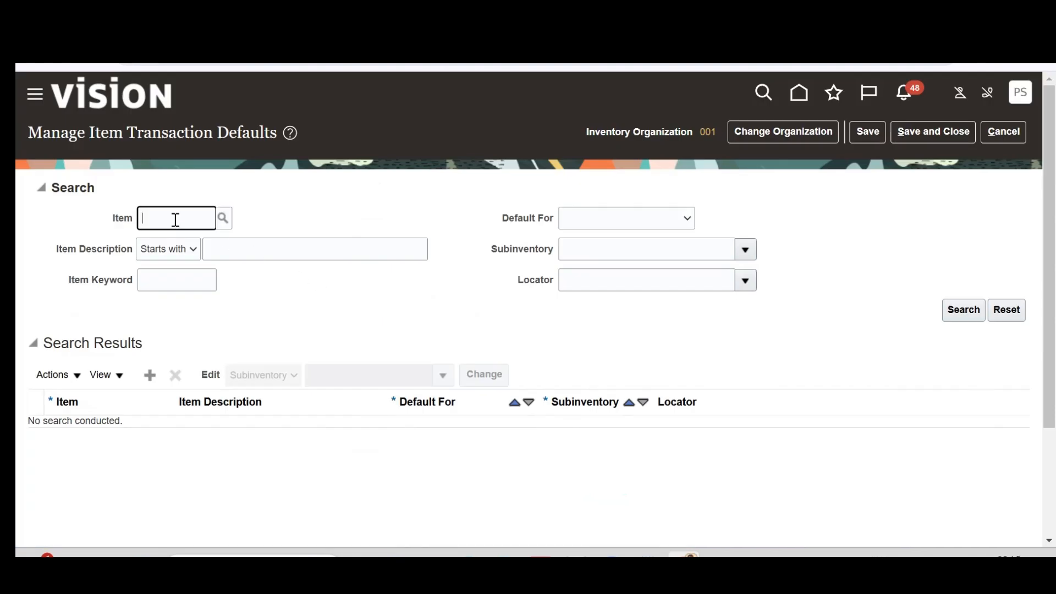
text(AS25125)
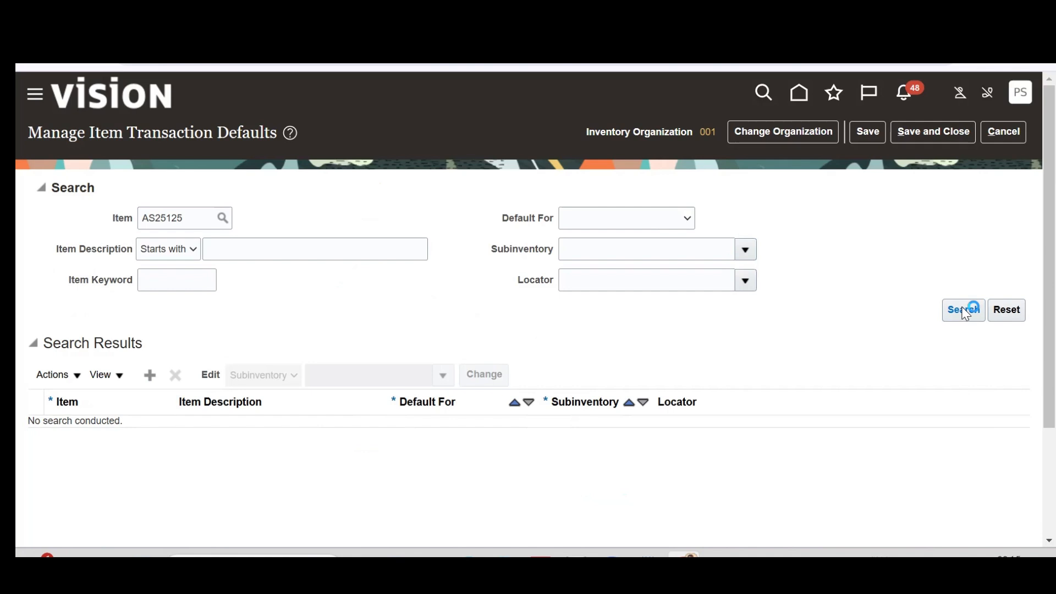
Copy item number AS89030 from the Notepad notes and search for its defaults on the Manage Item Transaction Defaults page.
click(50, 188)
key(alt+Tab)
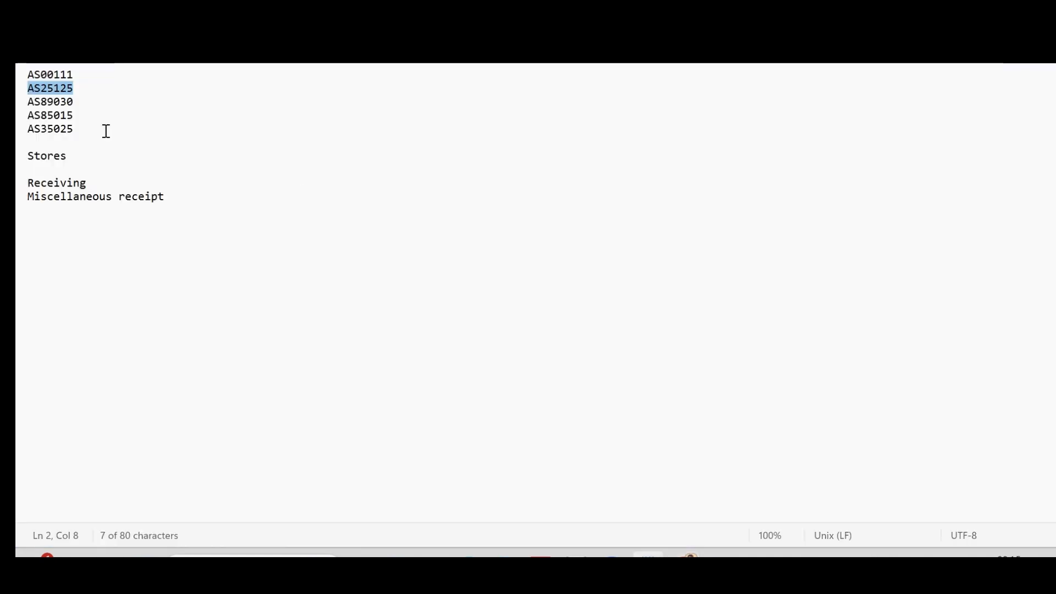
double_click(76, 103)
key(ctrl+c)
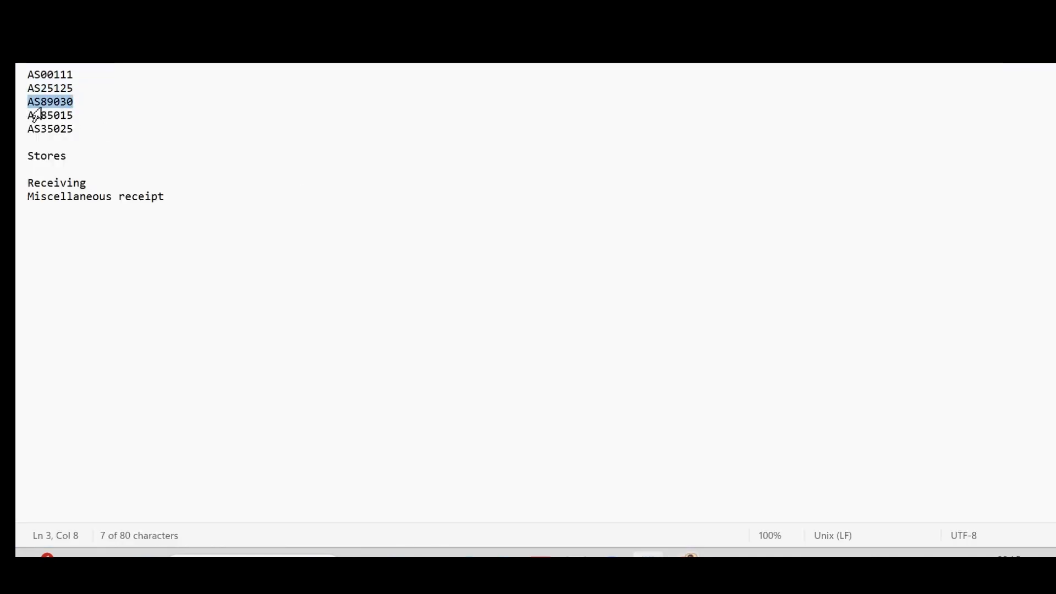
key(alt+Tab)
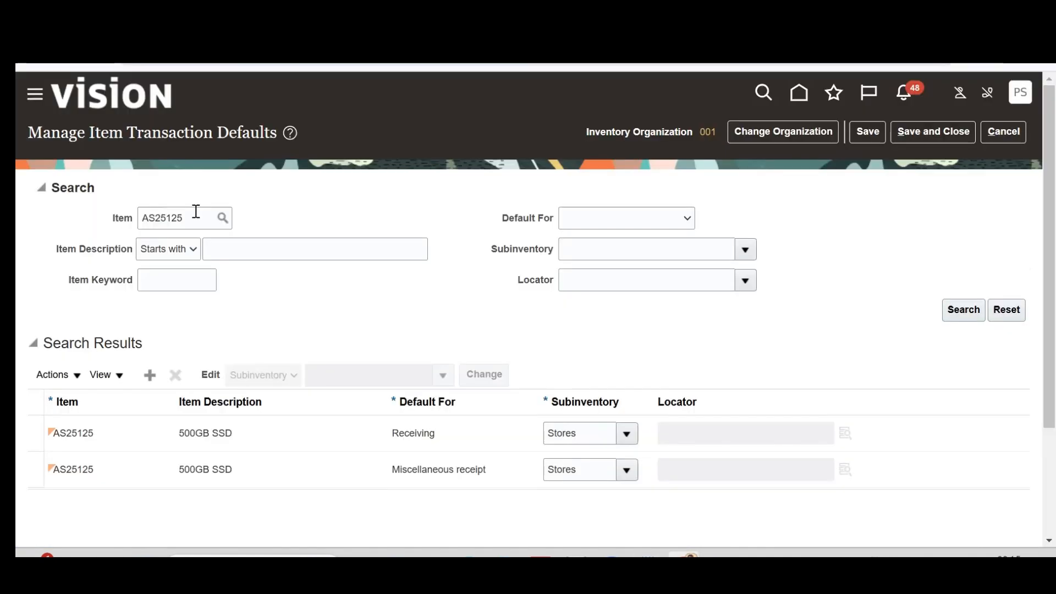
double_click(196, 211)
key(ctrl+v)
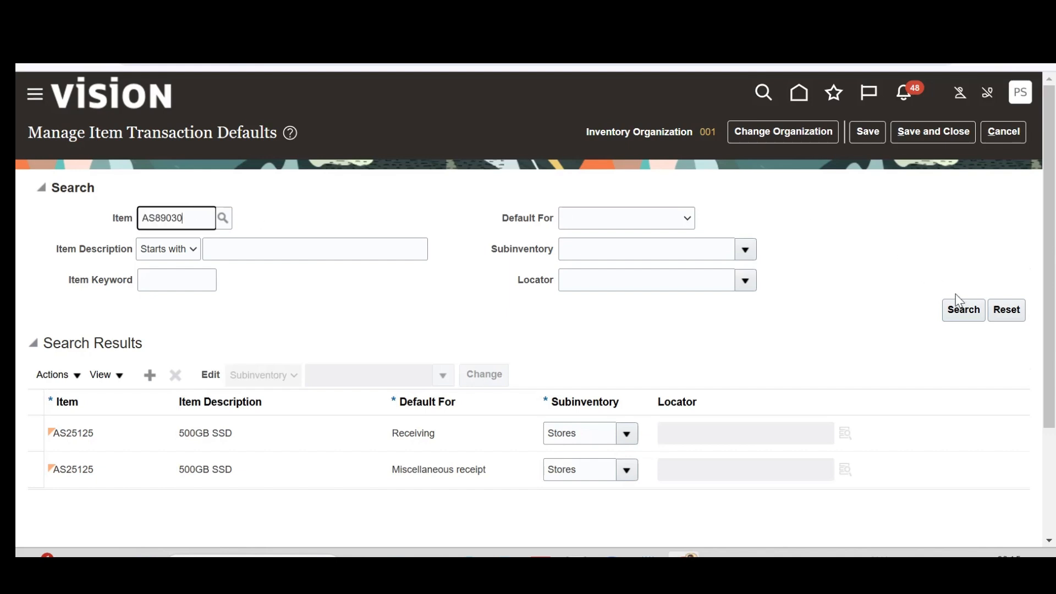
click(961, 308)
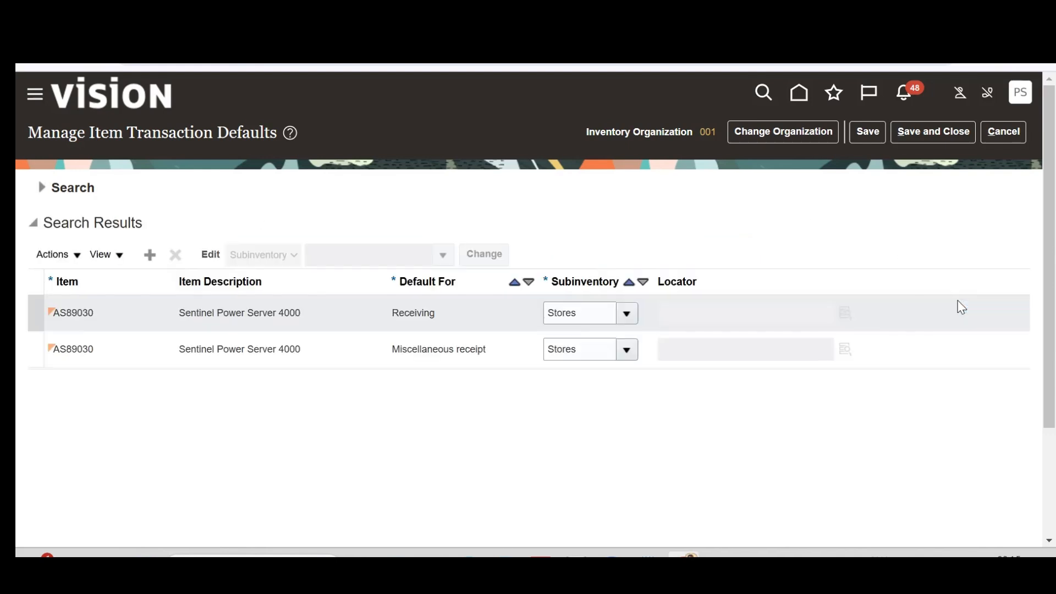